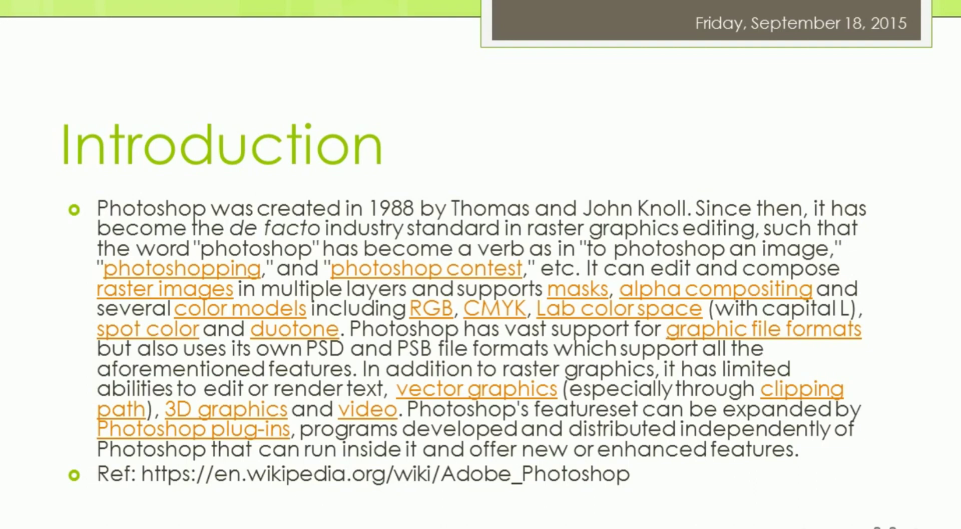
Advance the slideshow from Introduction to the For Contents and Installation slide
key(Right)
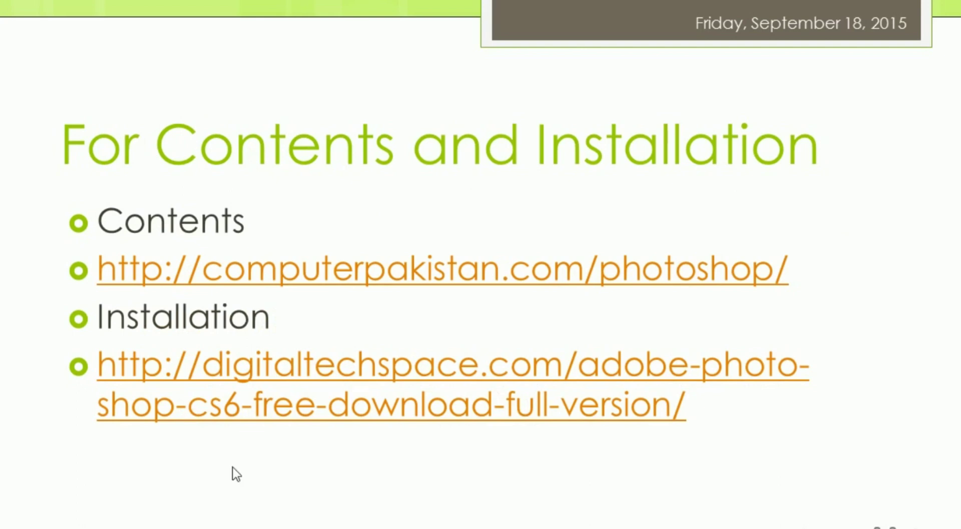
click(421, 275)
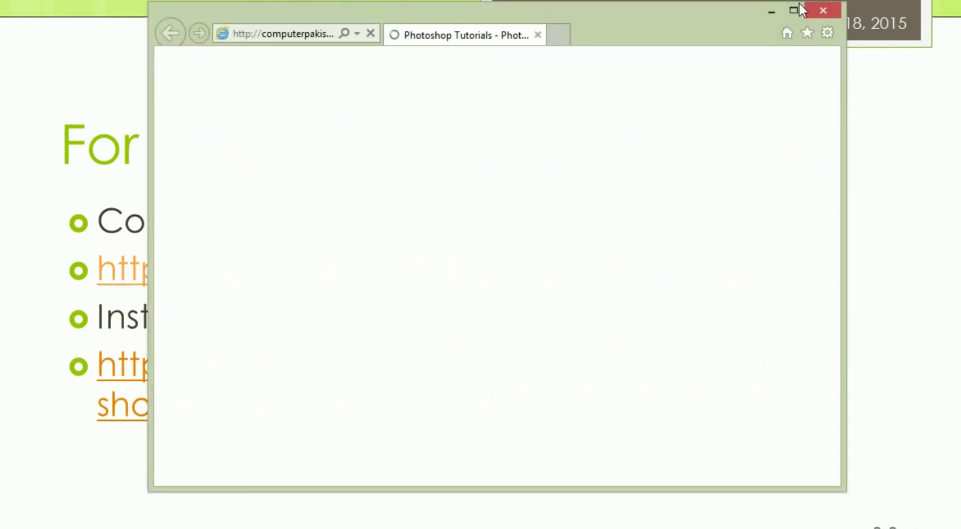
click(793, 10)
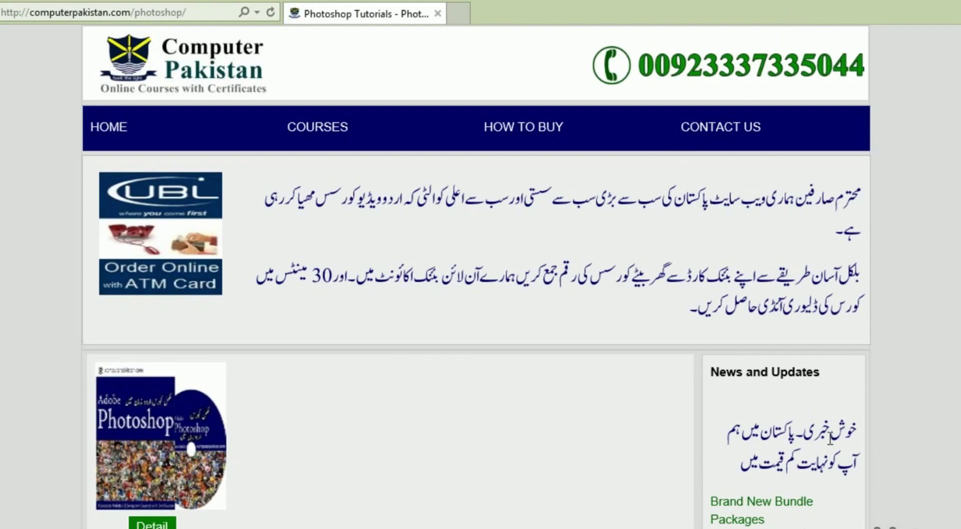
scroll(437, 349, down, 5)
scroll(438, 349, down, 5)
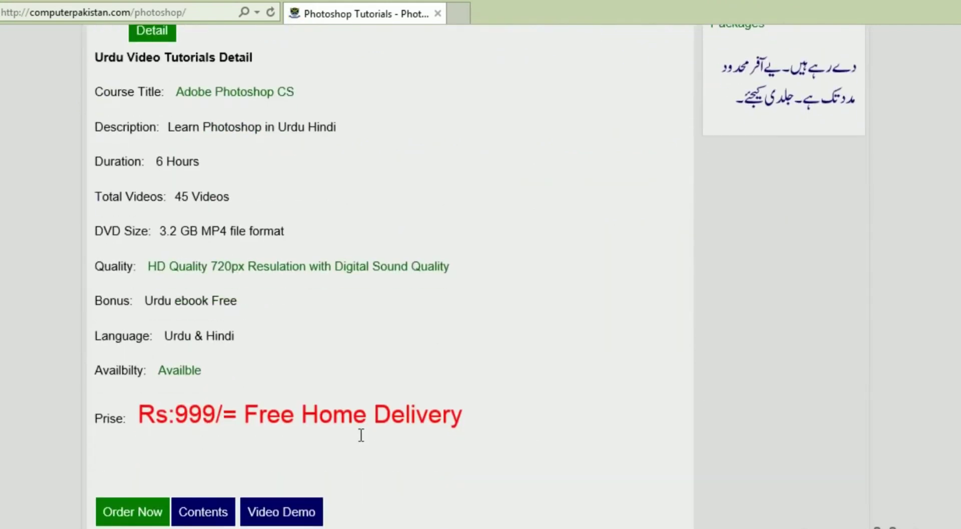
scroll(360, 435, down, 3)
click(209, 359)
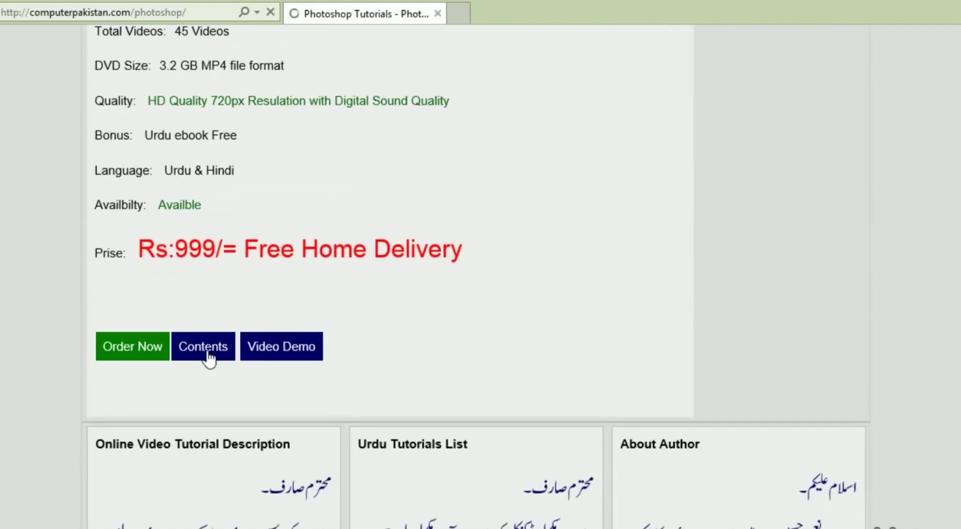
scroll(422, 351, down, 6)
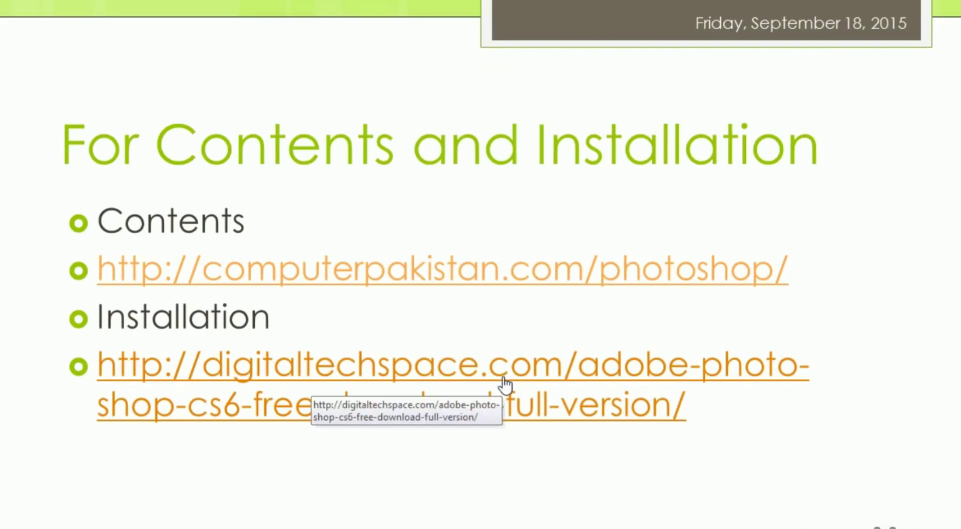
Dismiss the link error and select the digitaltechspace.com download address on the slide
click(503, 378)
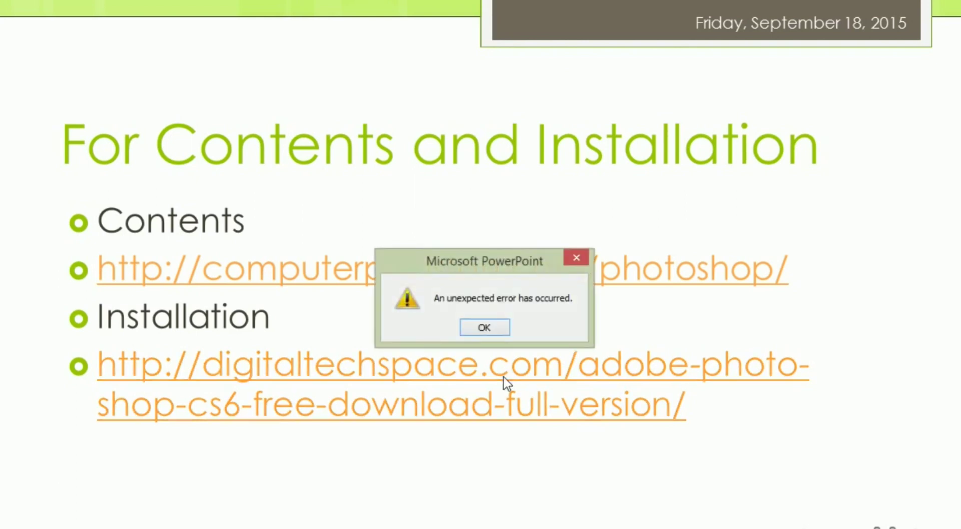
click(496, 332)
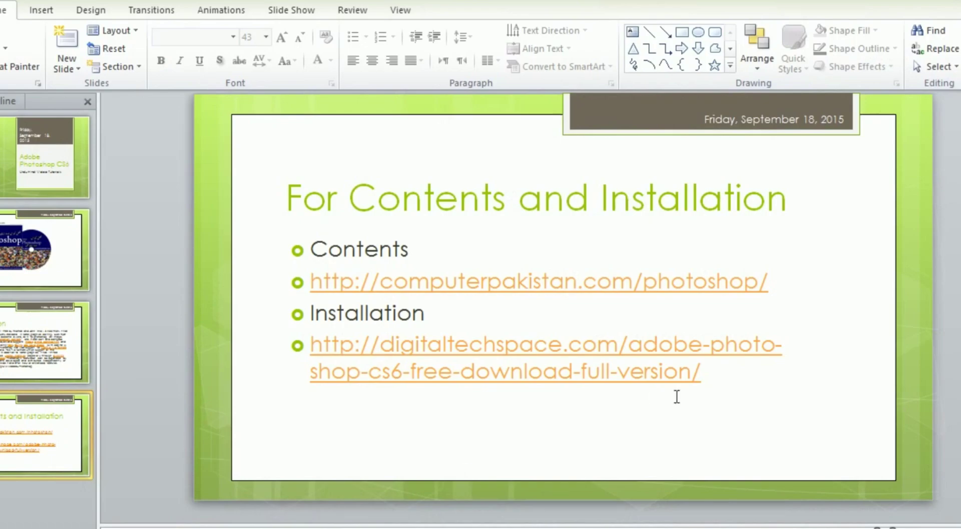
mouse_move(708, 381)
mouse_down()
mouse_move(380, 345)
mouse_move(321, 353)
mouse_up()
key(ctrl+c)
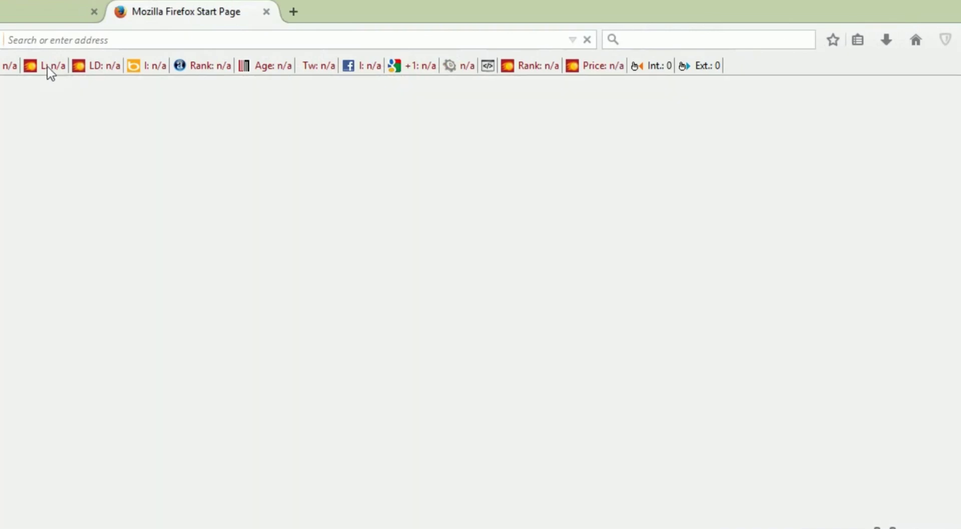
Load the pasted Photoshop CS6 download page in Firefox, start the 73.73 MB download, then cancel it
click(46, 40)
key(ctrl+v)
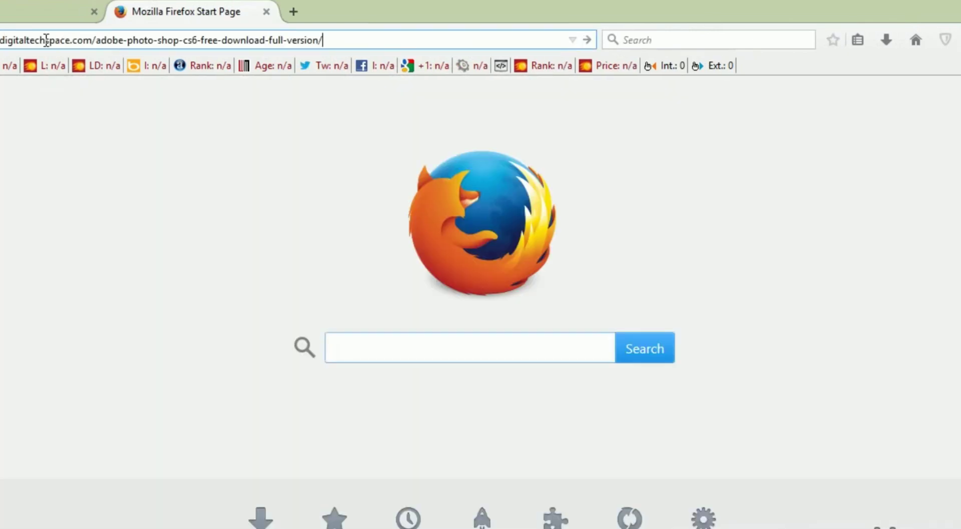
key(Return)
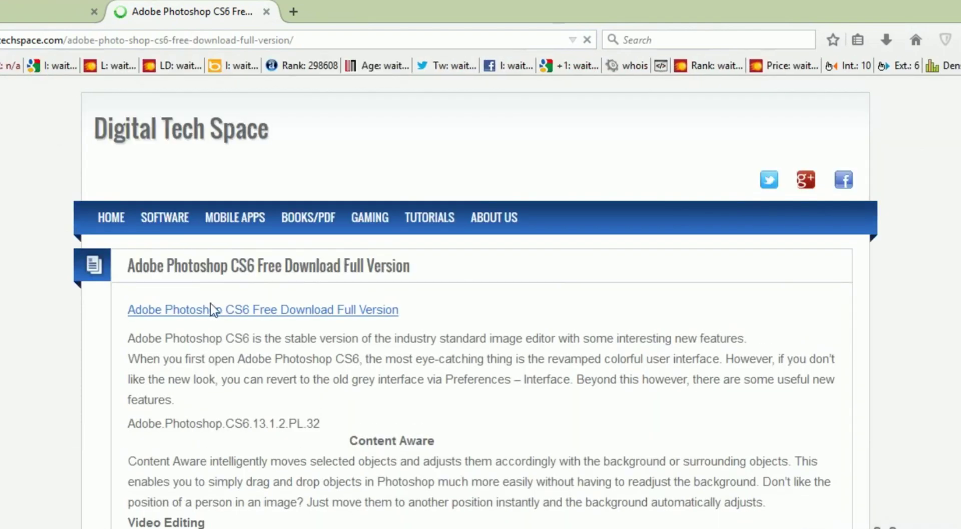
scroll(212, 311, down, 5)
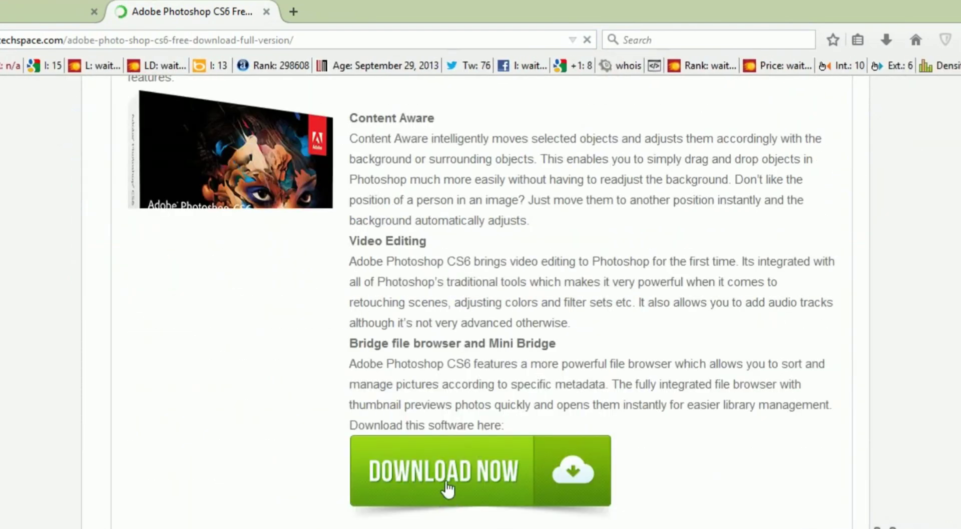
click(464, 479)
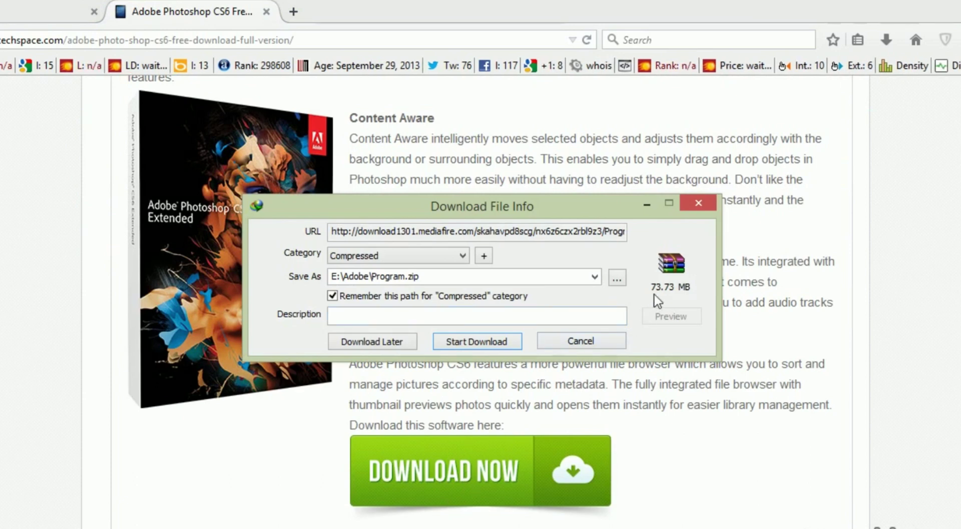
click(555, 342)
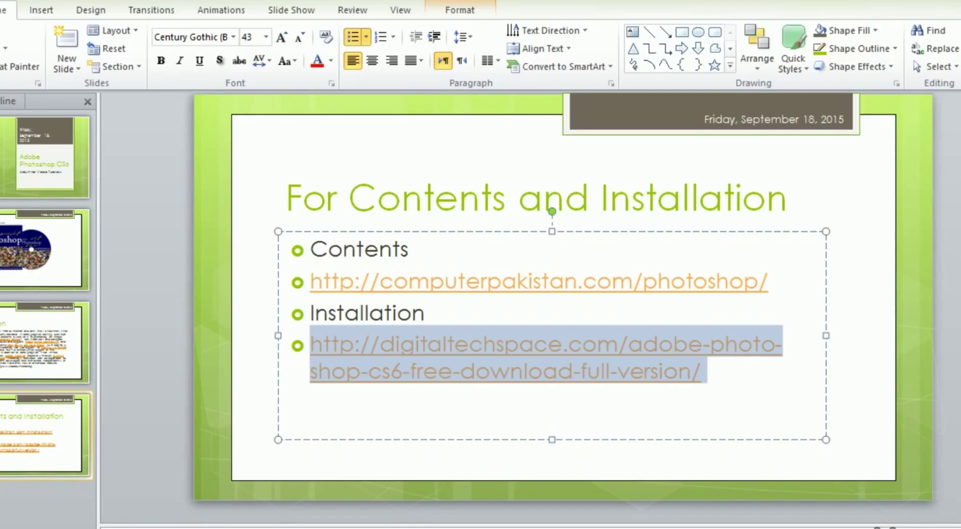
Show the title, Photoshop DVD, Introduction, and Contents and Installation slides in turn
click(45, 186)
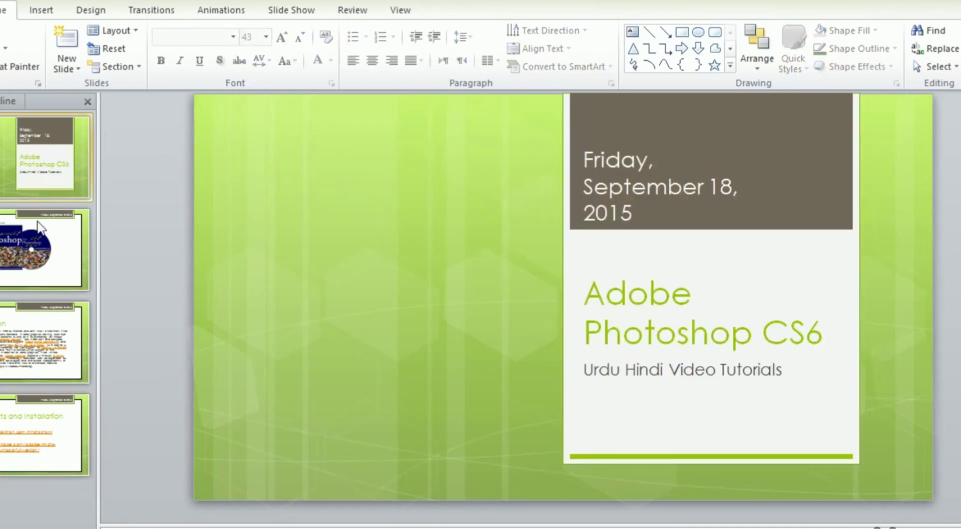
click(29, 265)
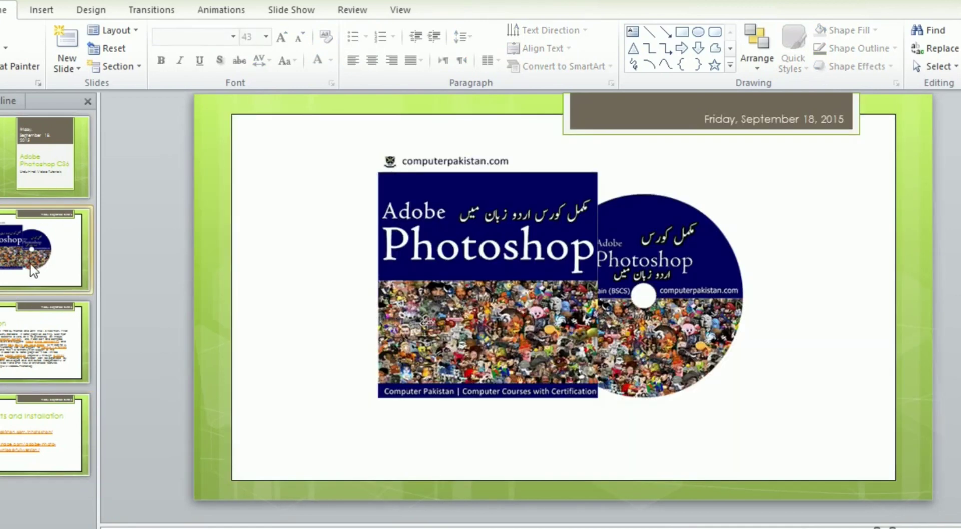
click(36, 360)
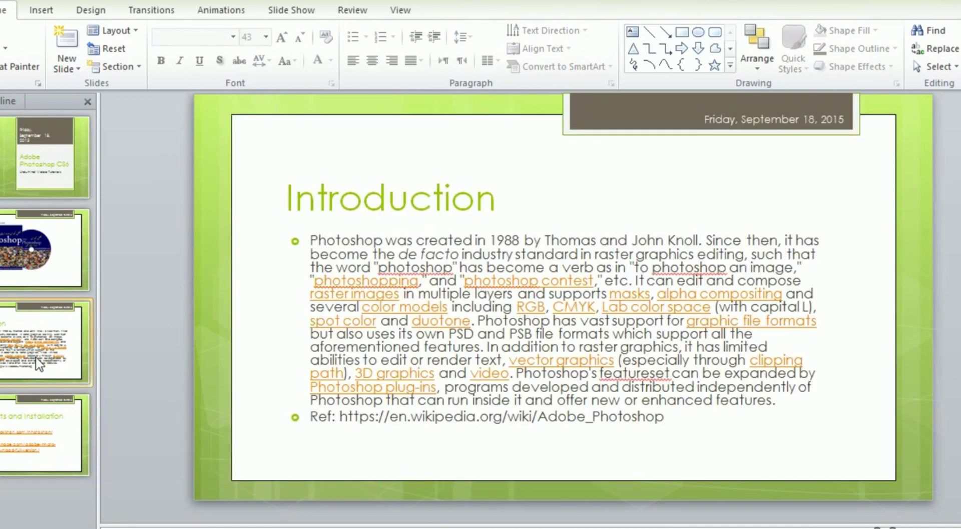
click(42, 418)
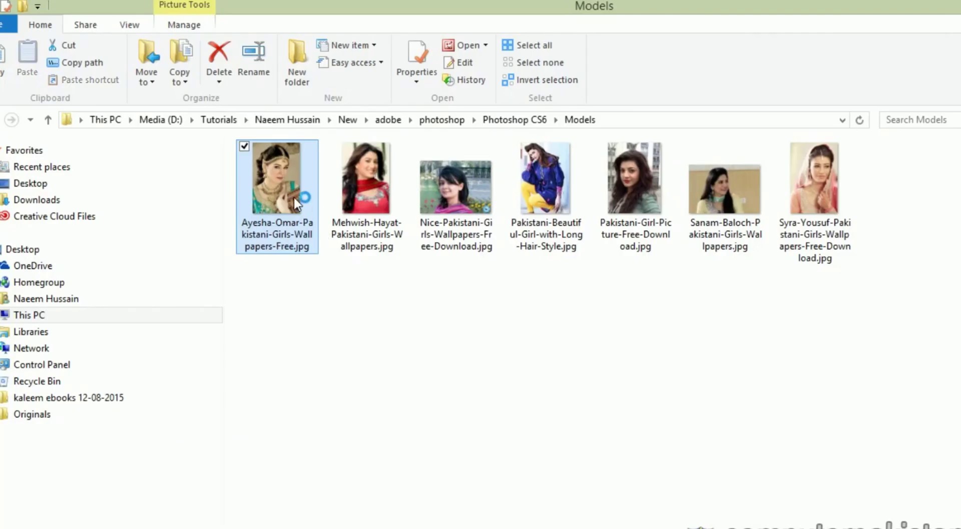
Preview the Models photos in the viewer, then drag the first photo onto Photoshop's taskbar button
double_click(293, 197)
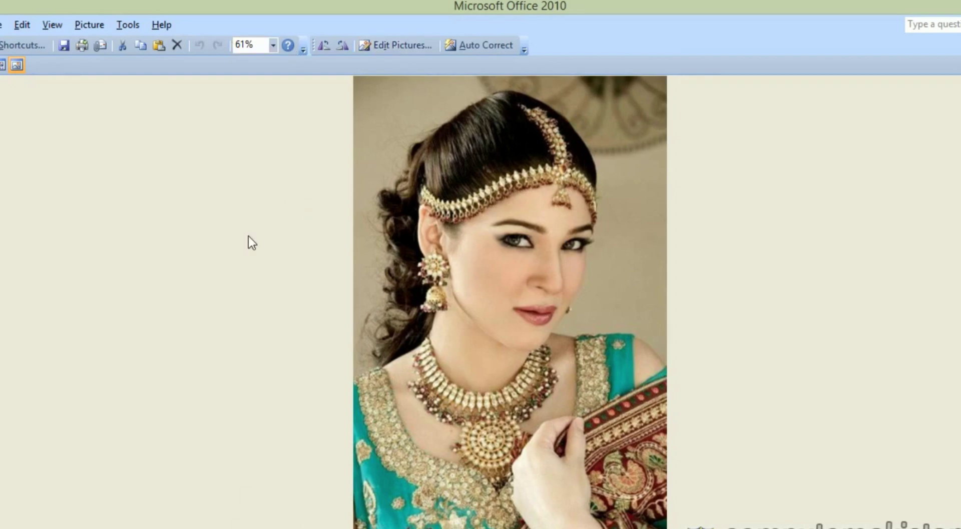
key(Right)
key(Right)
key(Right)
key(Right)
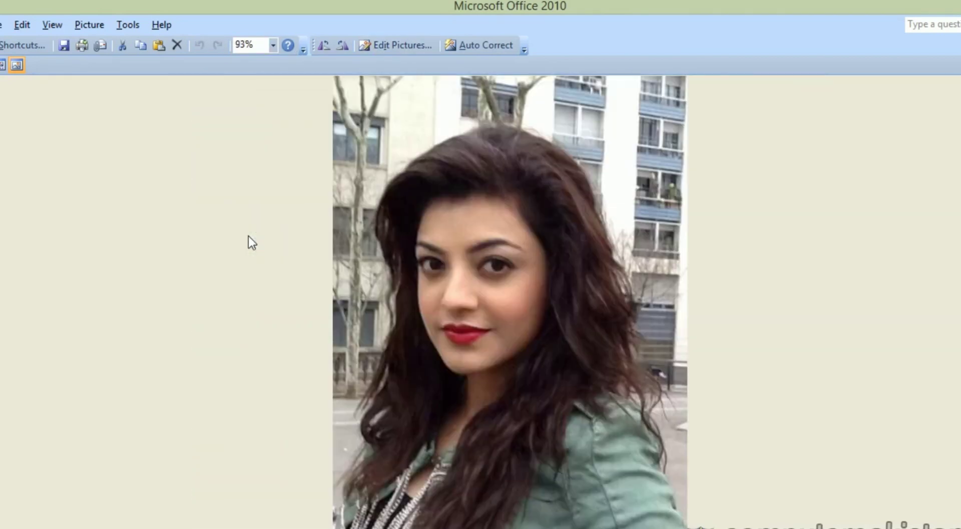
key(Right)
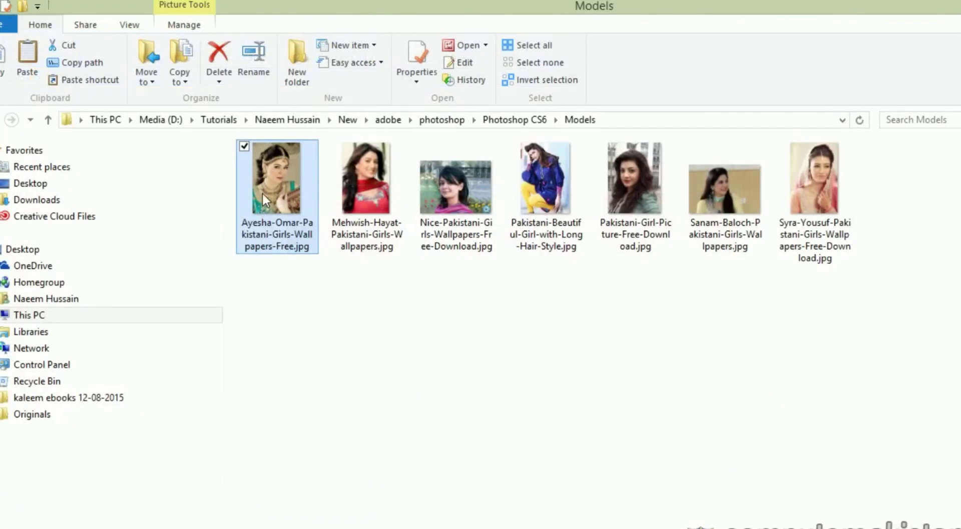
drag(262, 196, 266, 528)
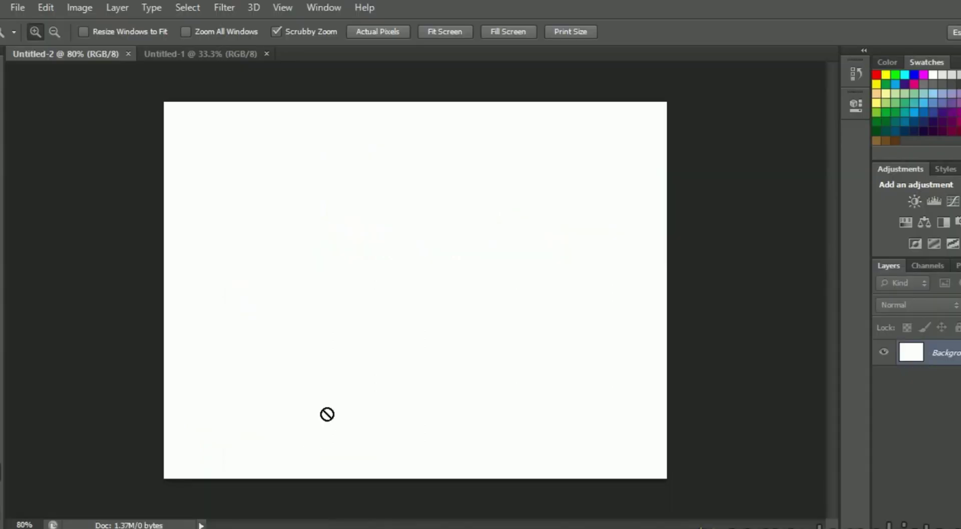
drag(265, 528, 327, 416)
Bring up Photoshop's Open dialog and browse to the Media (D:) drive
click(16, 8)
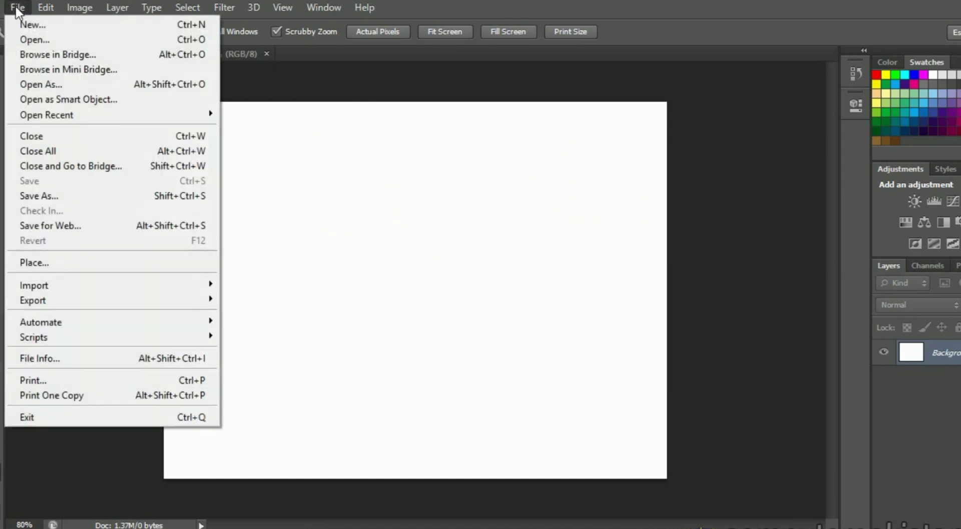
click(25, 38)
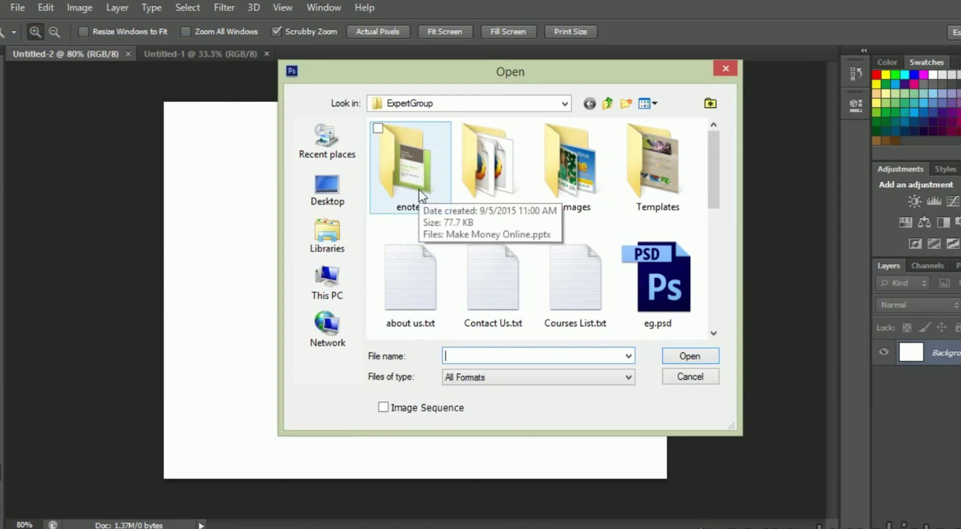
click(328, 282)
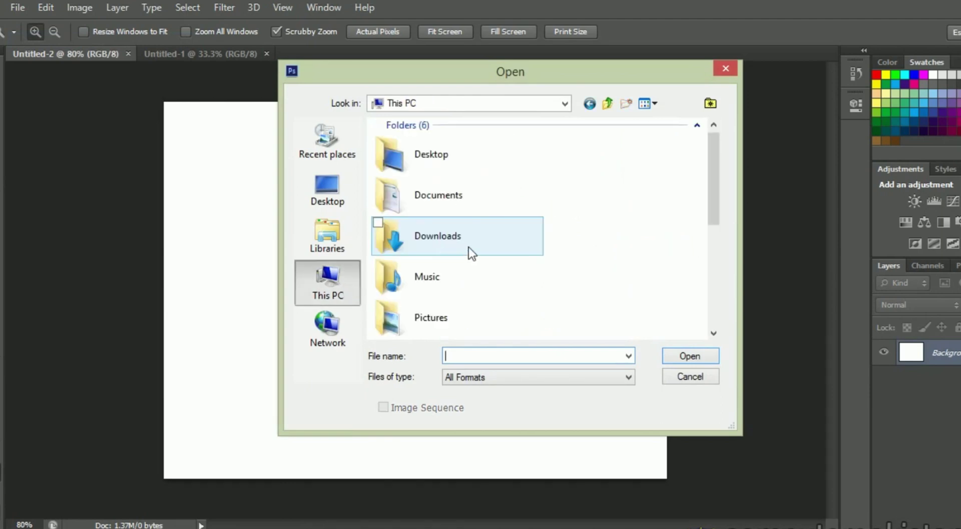
click(468, 246)
scroll(475, 246, down, 2)
scroll(450, 325, down, 3)
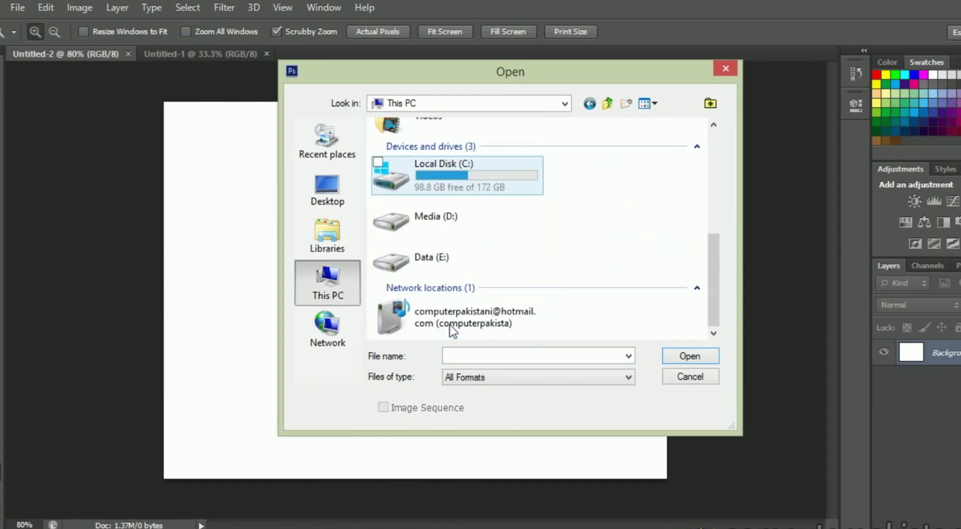
double_click(473, 230)
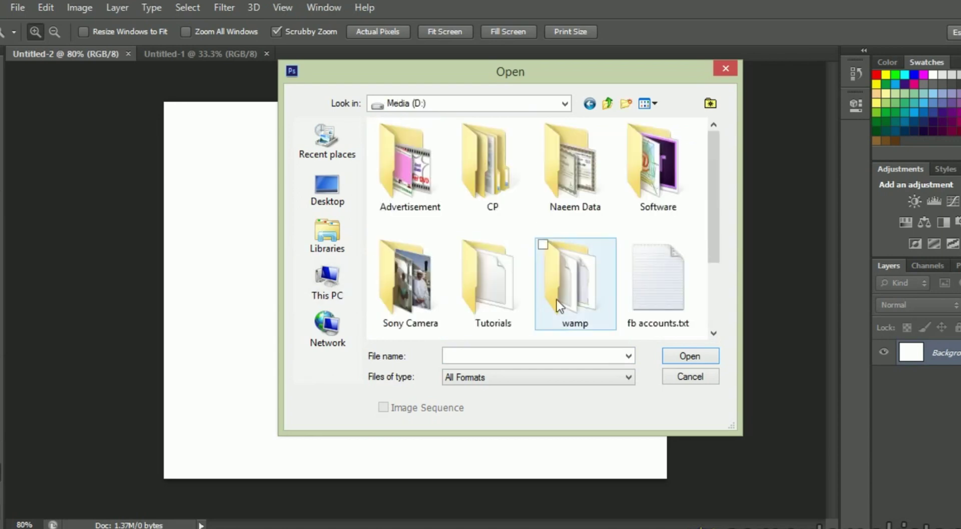
Navigate through Tutorials to Photoshop CS6\Models and open the gold-headpiece portrait
double_click(490, 315)
double_click(415, 177)
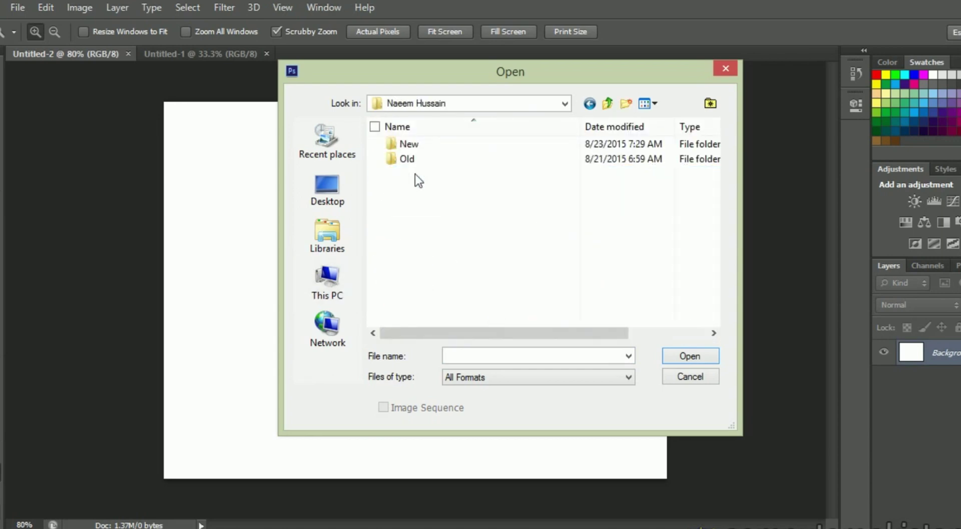
double_click(408, 144)
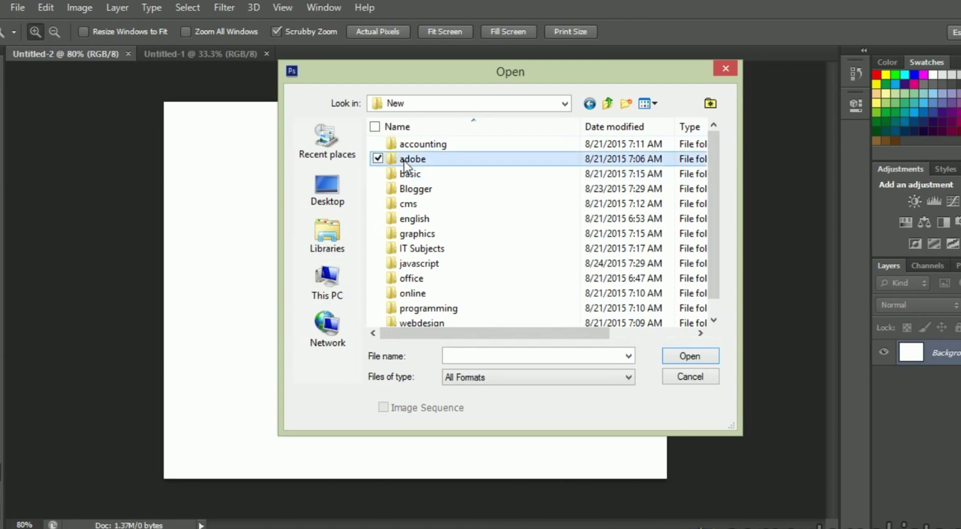
double_click(406, 159)
double_click(413, 208)
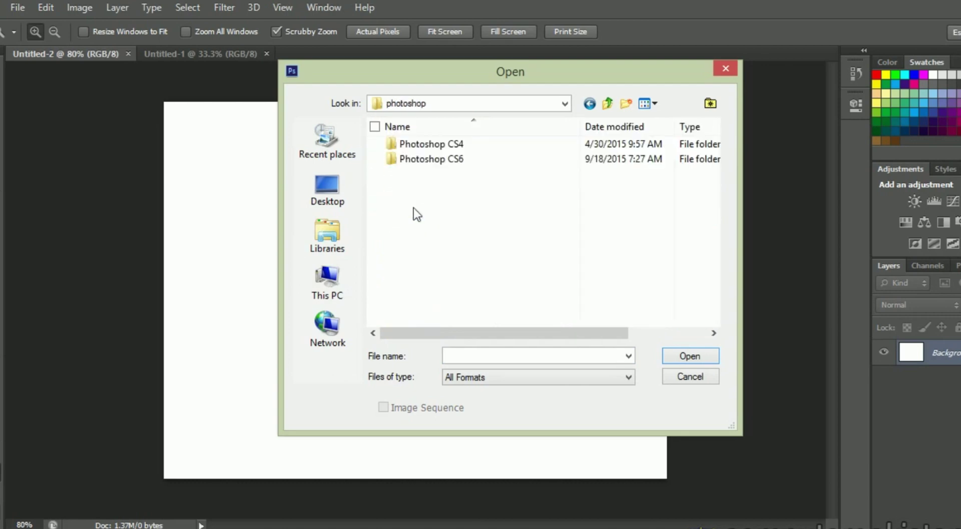
double_click(428, 160)
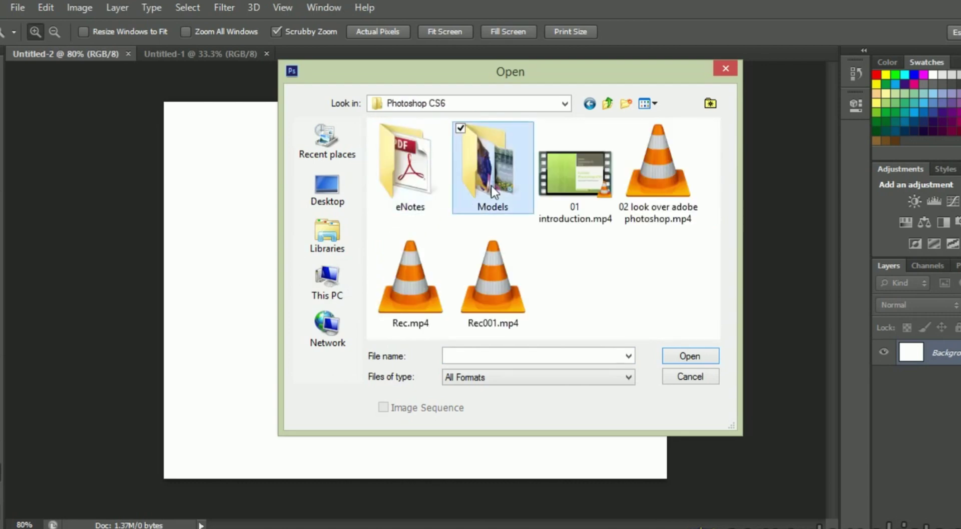
double_click(493, 193)
click(419, 170)
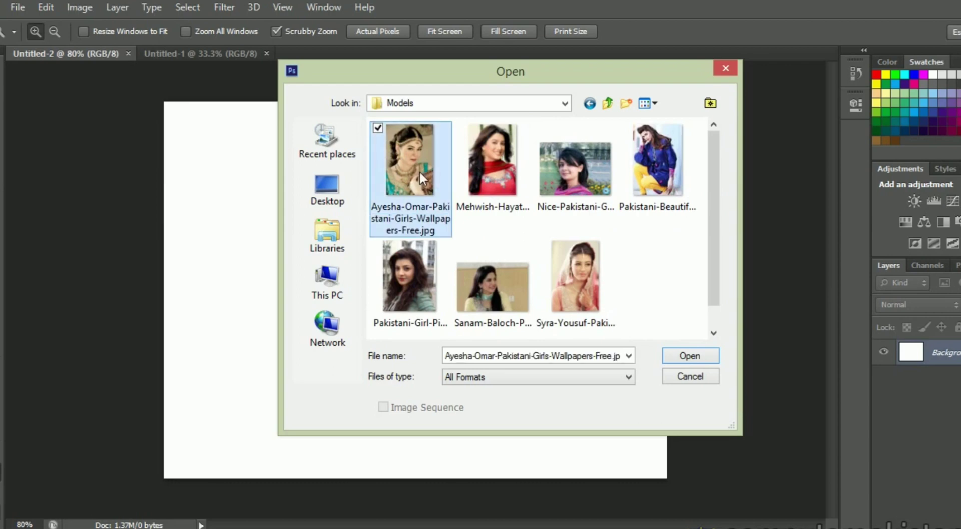
click(689, 358)
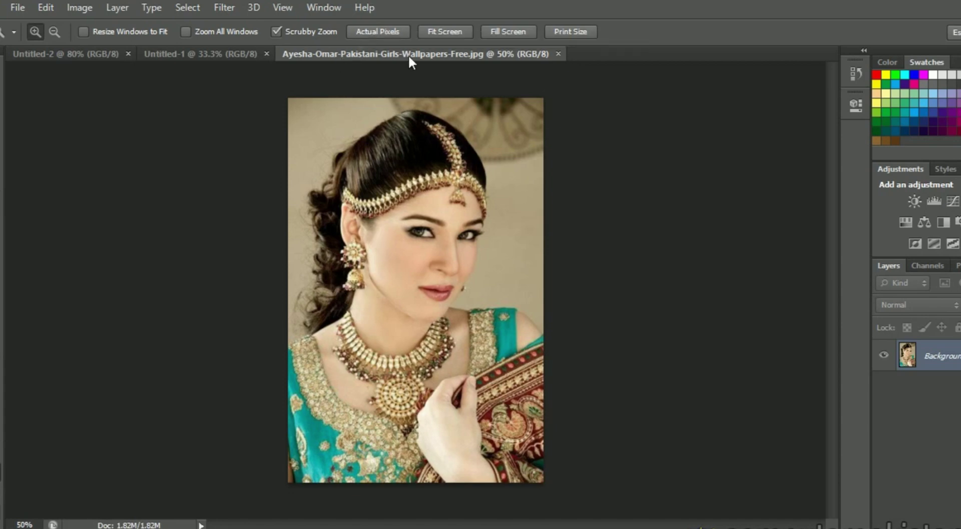
Open the red-scarf portrait from Models and zoom it to 66.7%
click(22, 7)
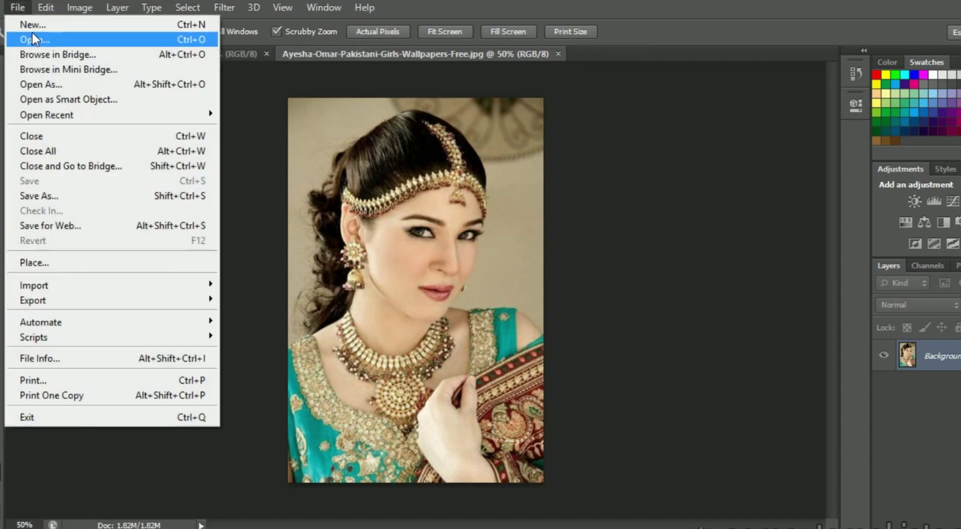
click(35, 38)
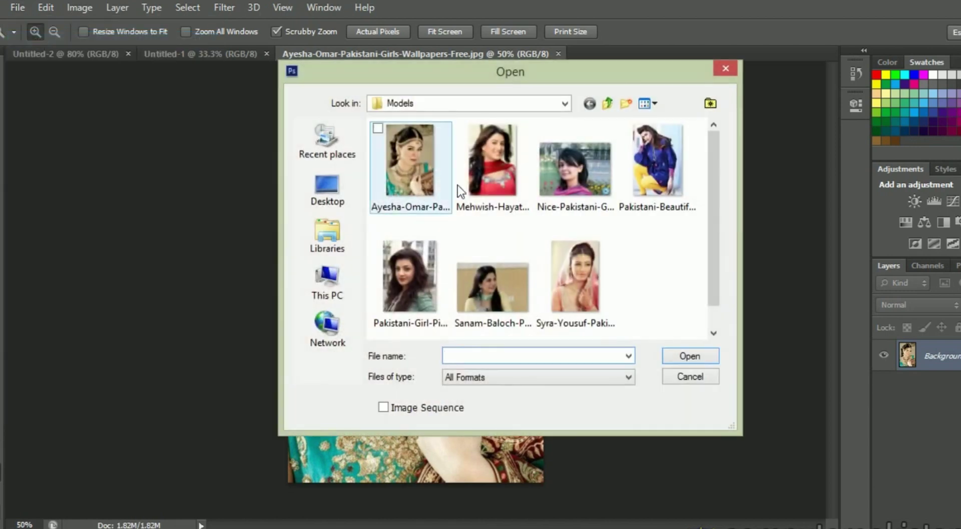
click(481, 170)
click(682, 357)
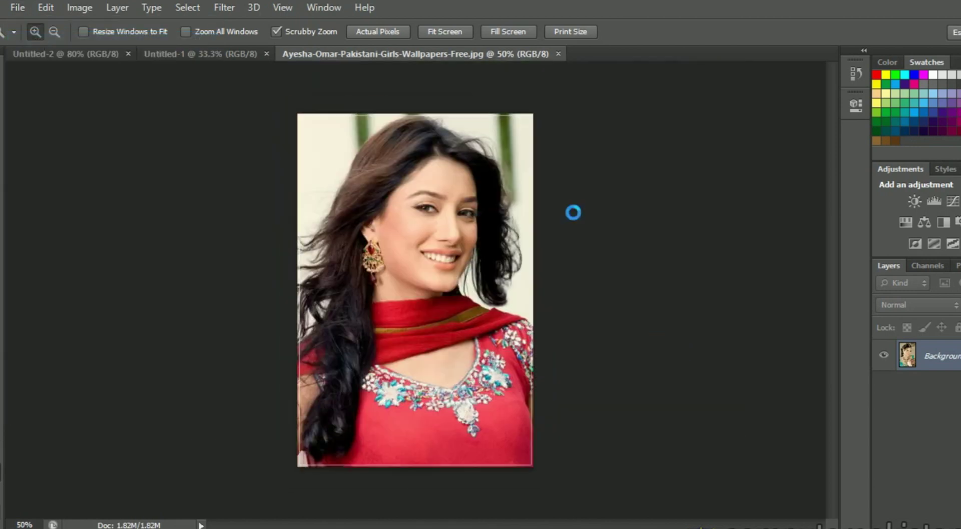
click(603, 58)
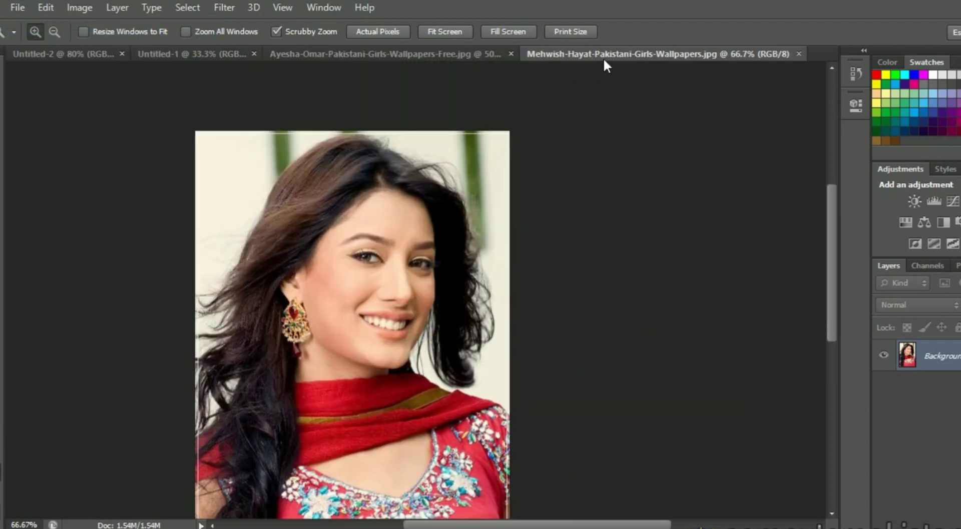
click(448, 53)
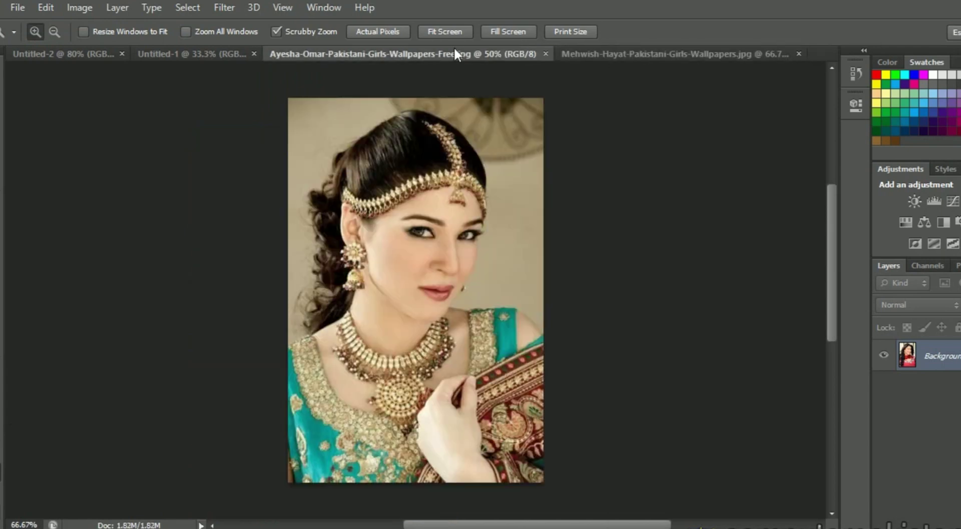
click(644, 52)
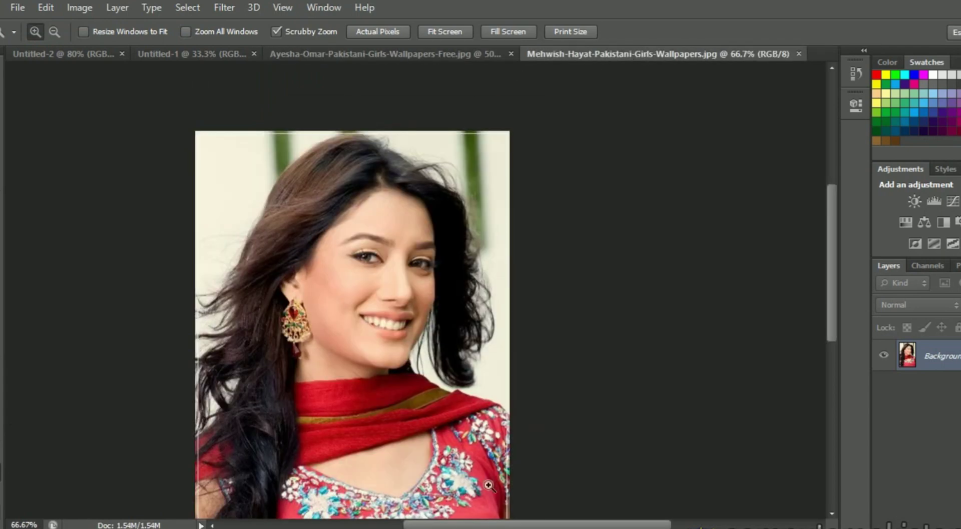
Close the Untitled-1 document and return to the blank Untitled-2 canvas
drag(471, 525, 451, 525)
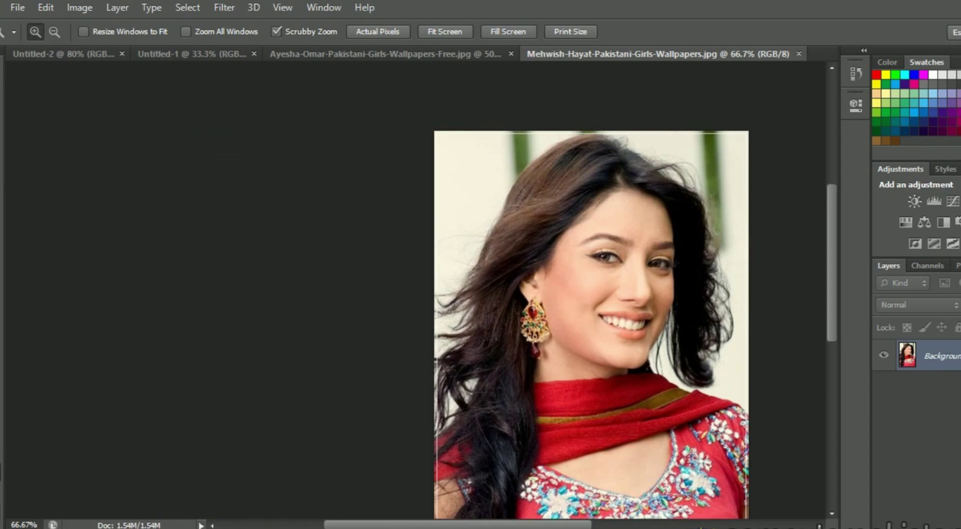
scroll(362, 437, down, 1)
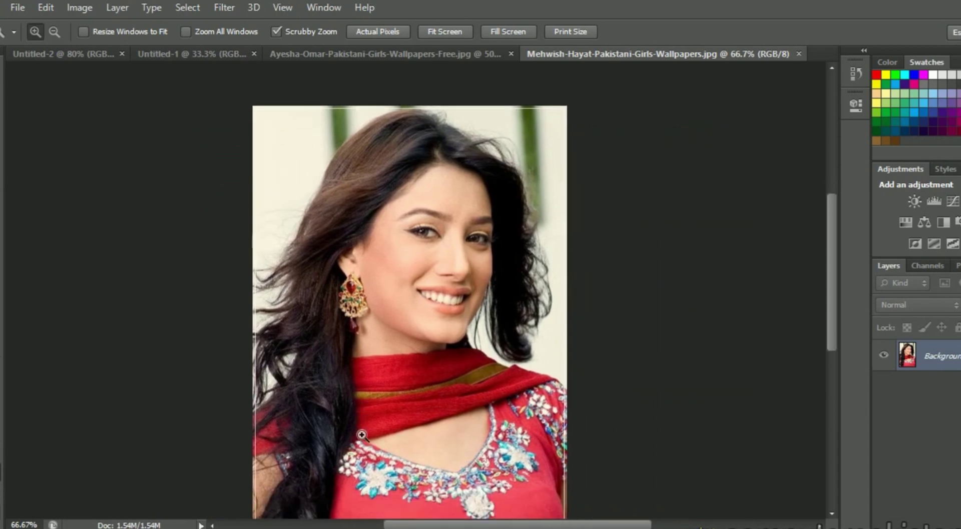
scroll(363, 436, down, 2)
scroll(362, 437, down, 2)
scroll(362, 436, up, 2)
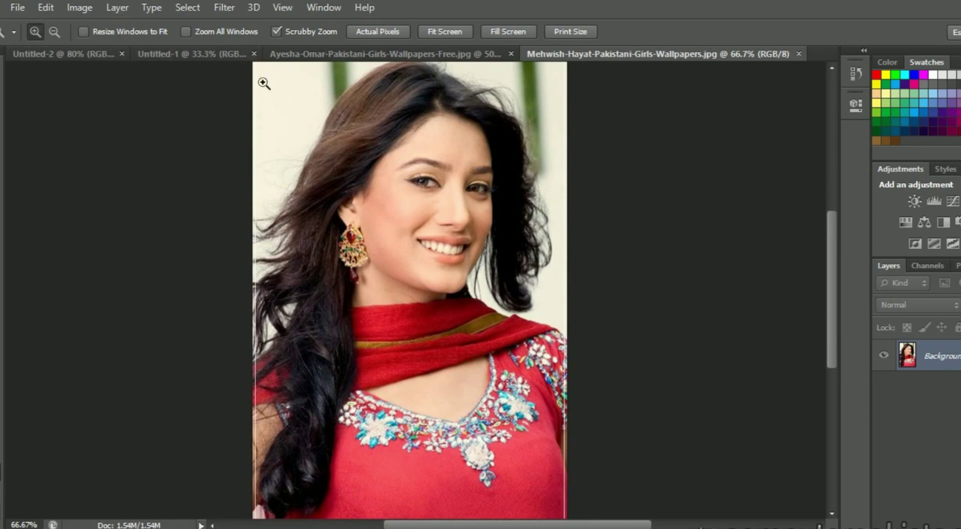
click(179, 53)
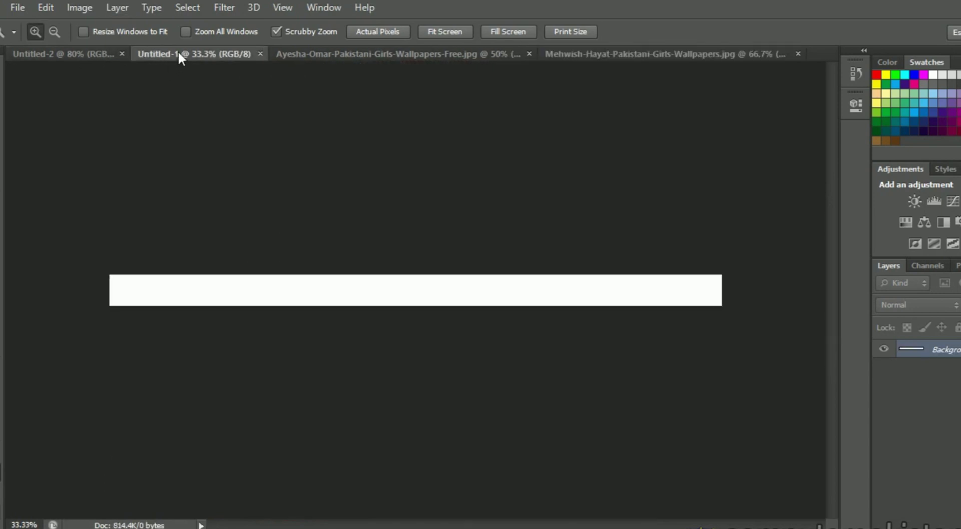
click(261, 53)
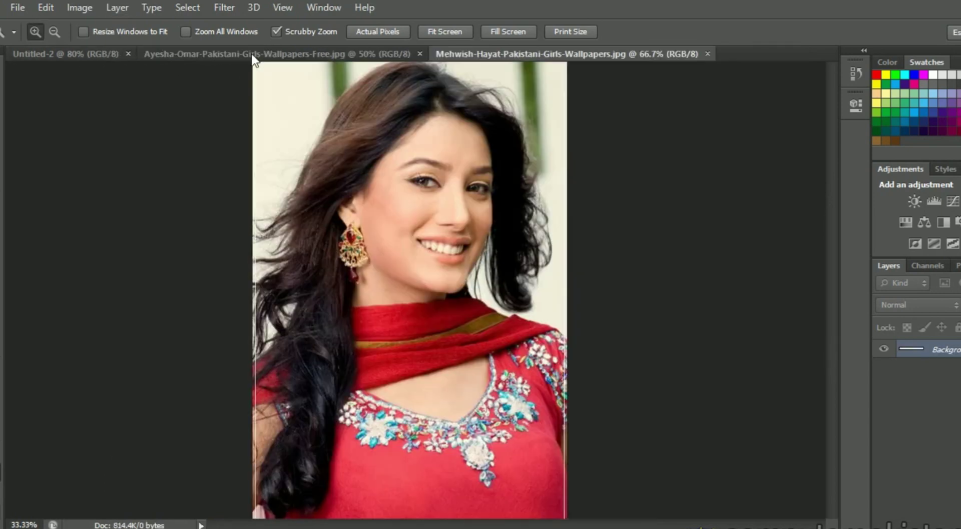
click(84, 53)
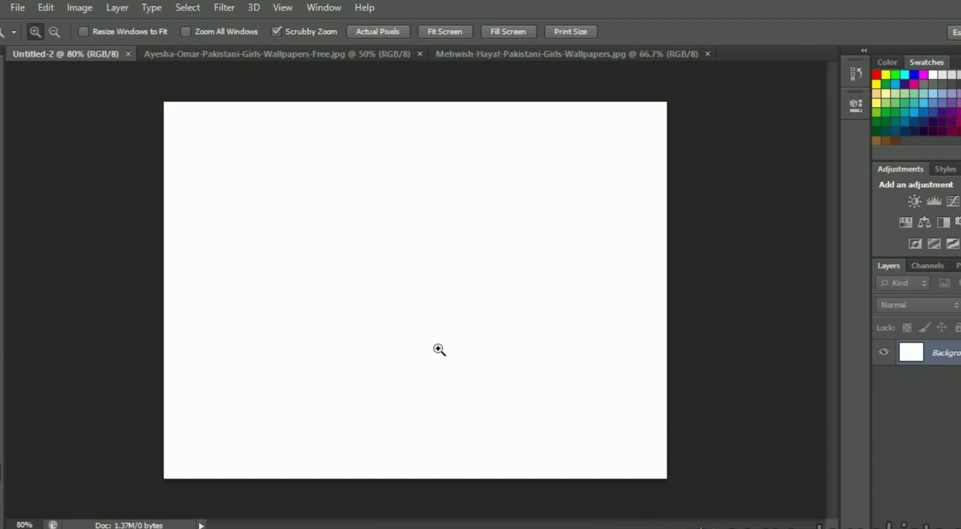
Place the gold-headpiece portrait into Untitled-2 and commit it on the canvas's left half
click(15, 8)
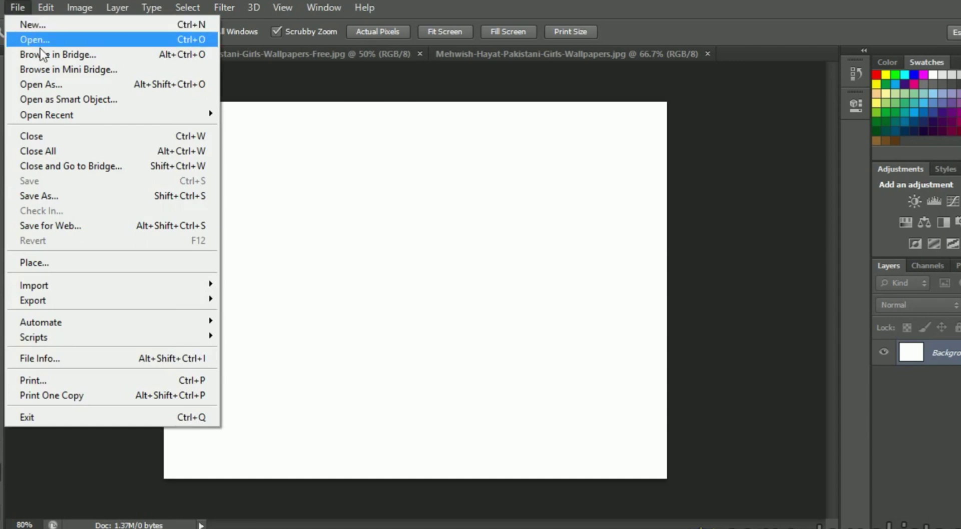
click(44, 263)
click(413, 170)
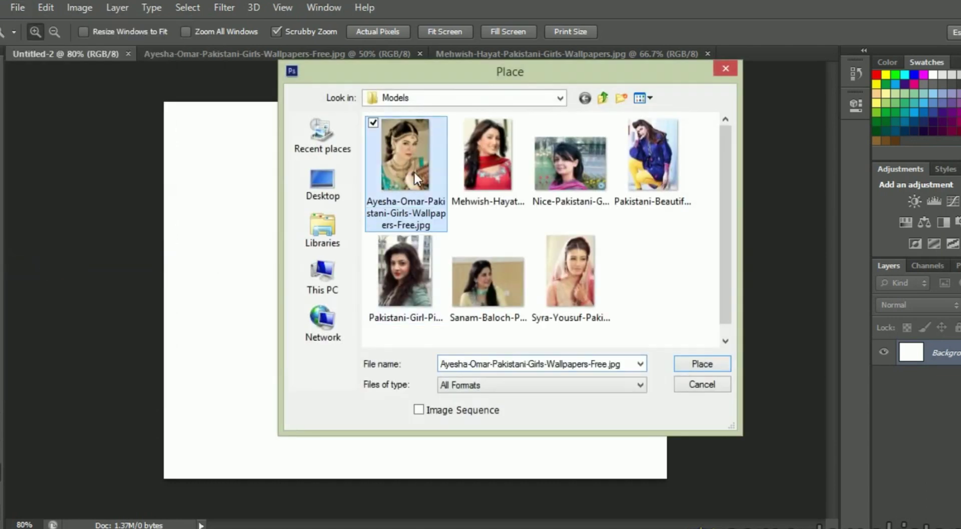
click(690, 362)
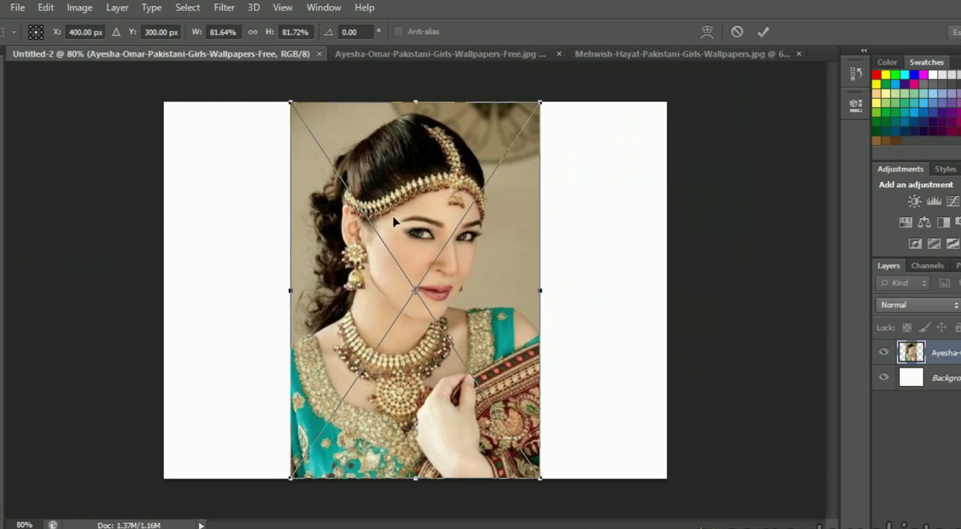
drag(401, 211, 269, 212)
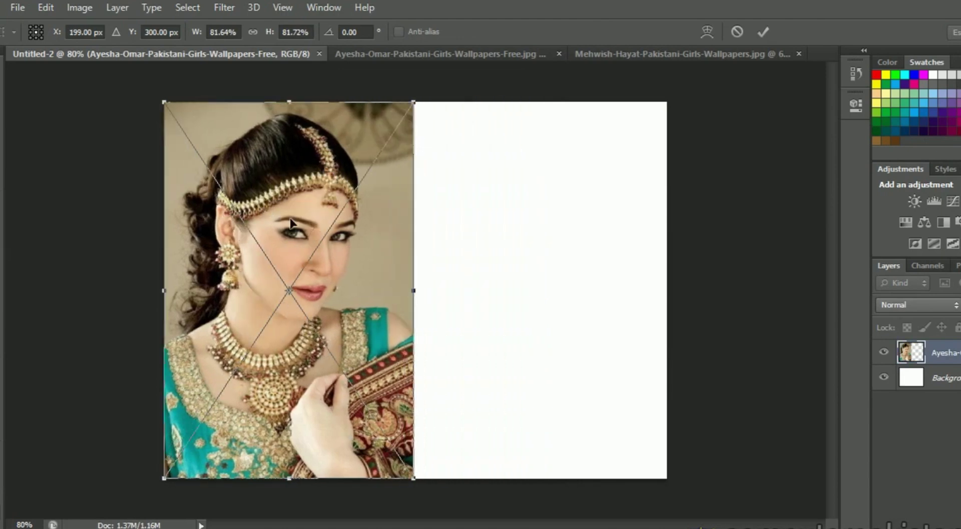
key(Return)
key(z)
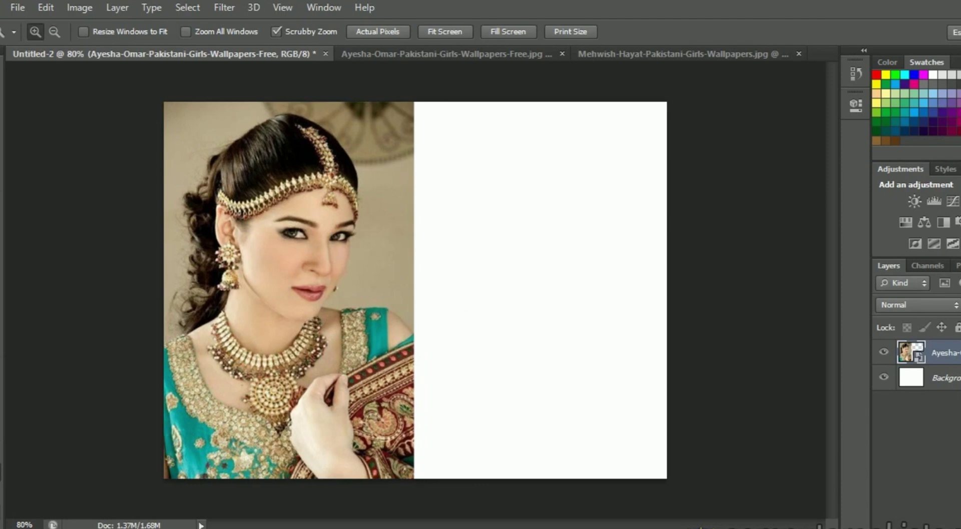
Place Pakistani-Beautiful-Girl-with-Long-Hair-Style.jpg on the canvas's right half and commit it
click(16, 7)
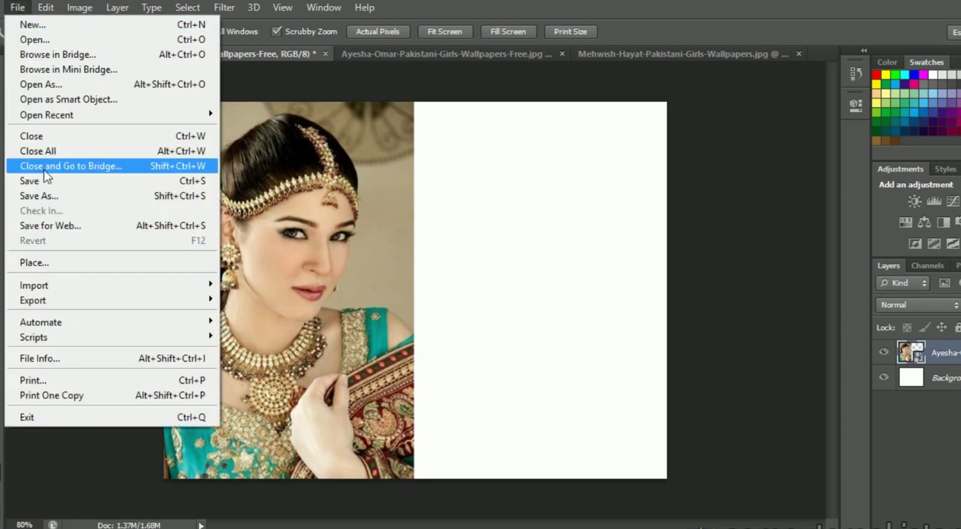
click(36, 263)
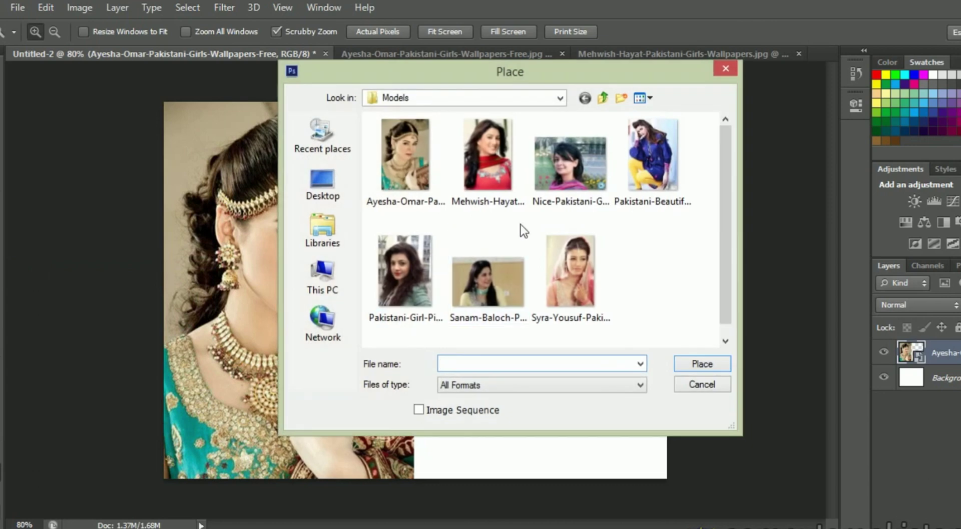
click(667, 187)
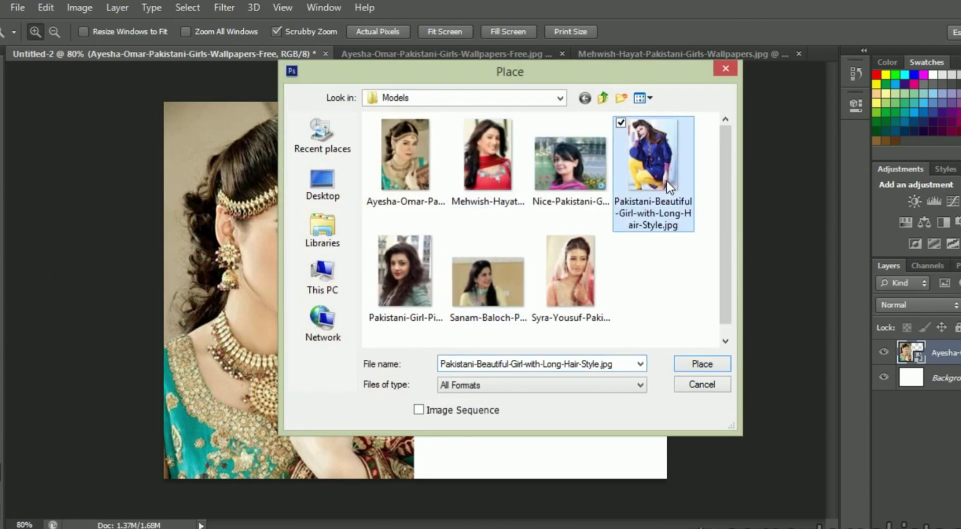
click(701, 364)
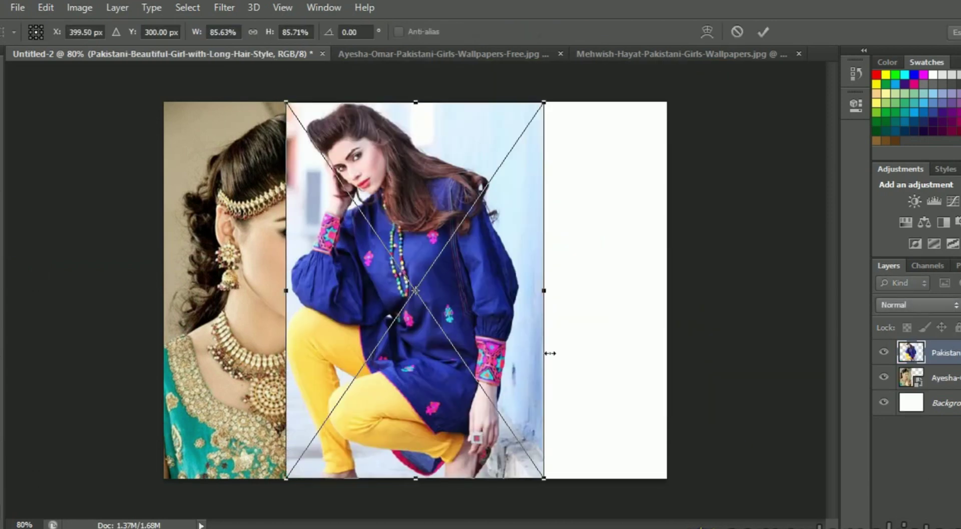
mouse_move(509, 345)
mouse_down()
mouse_move(665, 361)
mouse_move(638, 353)
mouse_up()
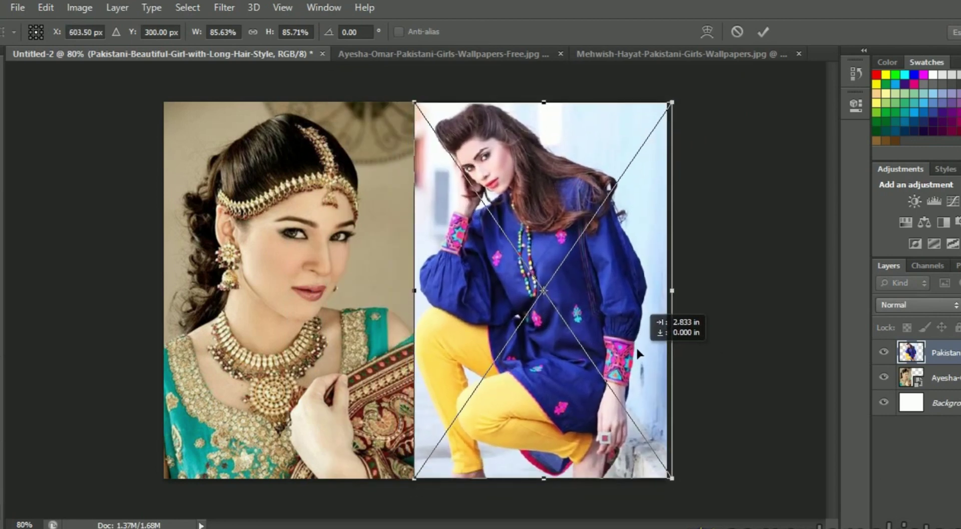
key(Return)
key(z)
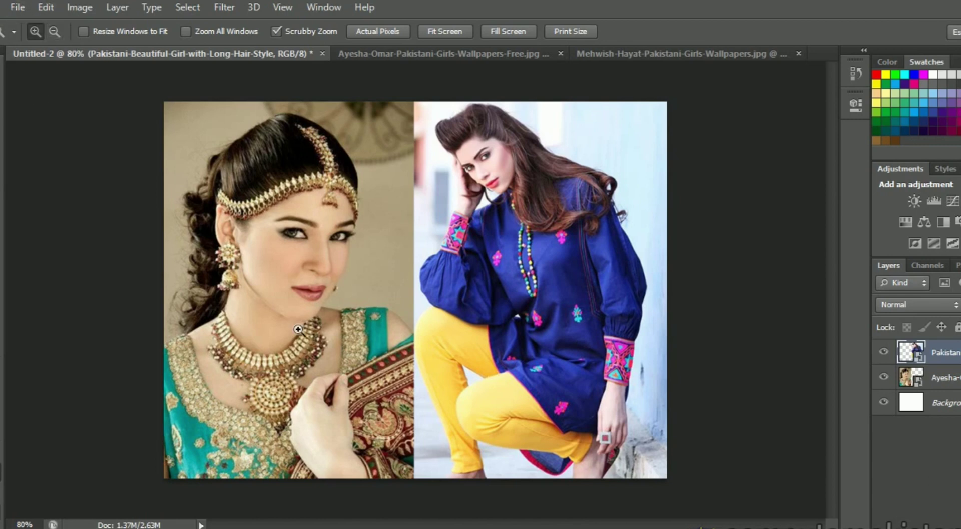
click(362, 52)
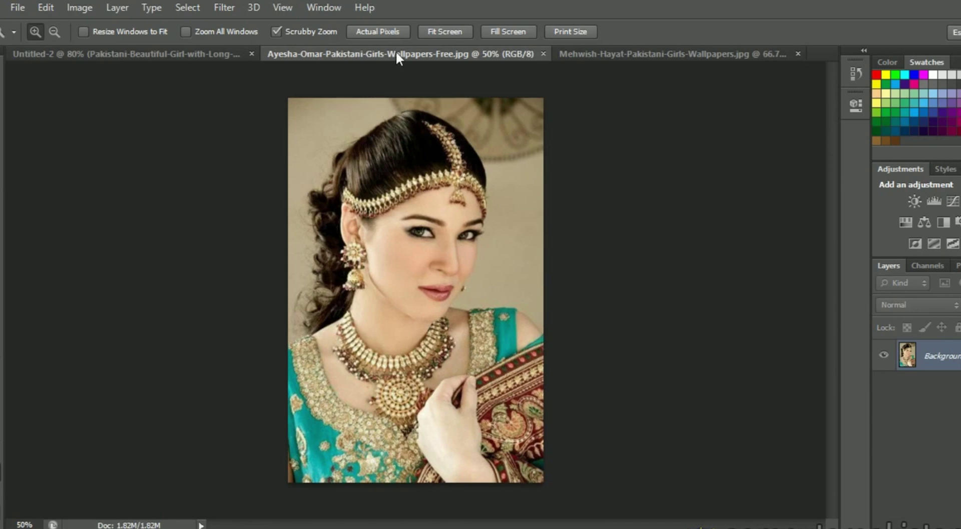
Float both source portraits into separate windows, move them aside, and close the red-scarf one
drag(395, 50, 416, 143)
drag(539, 50, 534, 124)
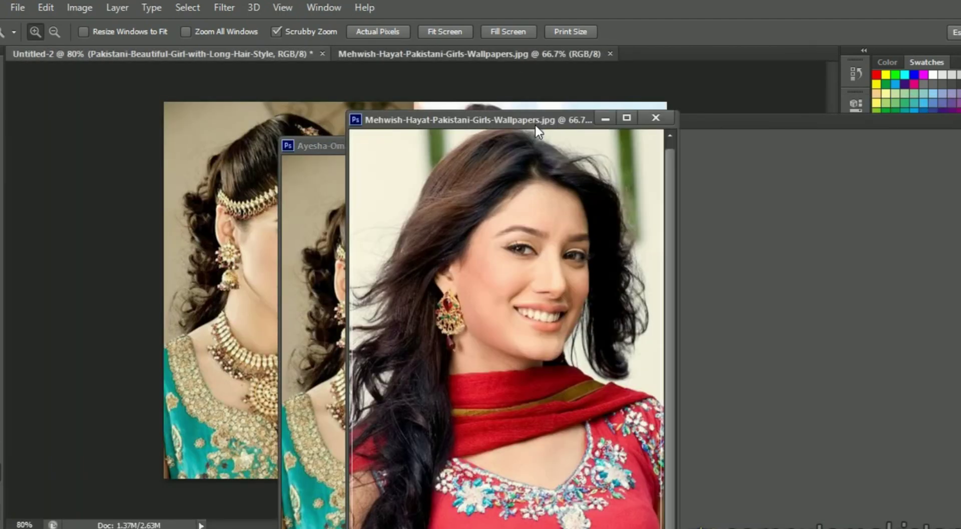
click(172, 52)
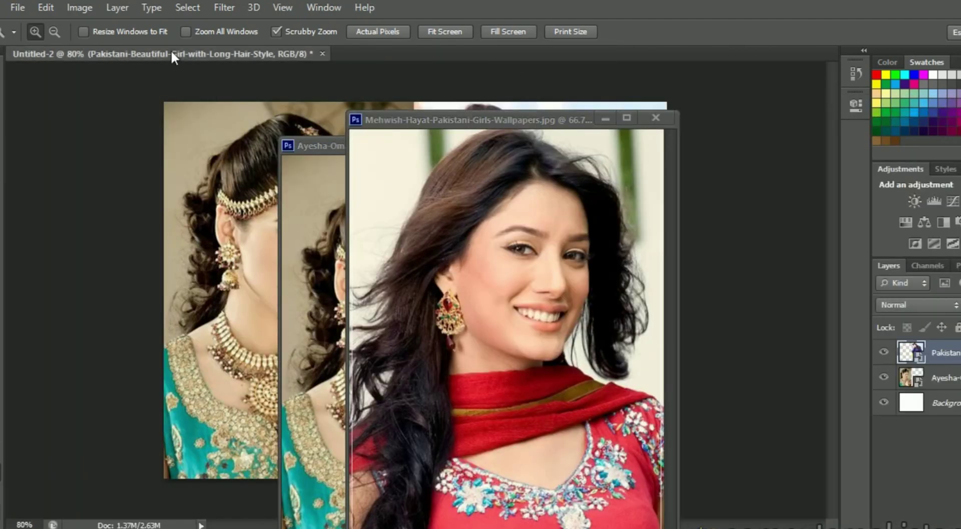
mouse_move(313, 146)
mouse_down()
mouse_move(688, 146)
mouse_move(777, 90)
mouse_up()
mouse_move(551, 122)
mouse_down()
mouse_move(588, 185)
mouse_move(784, 235)
mouse_move(870, 182)
mouse_up()
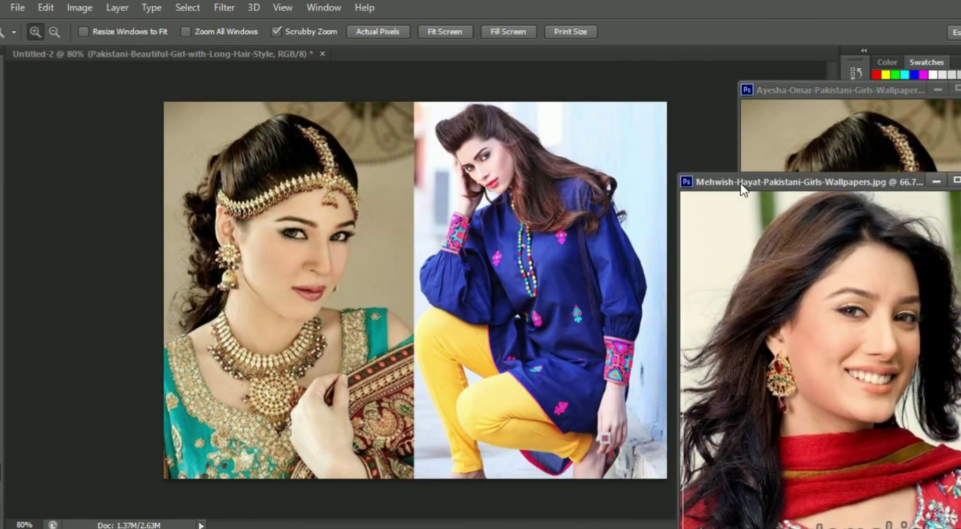
drag(737, 184, 567, 158)
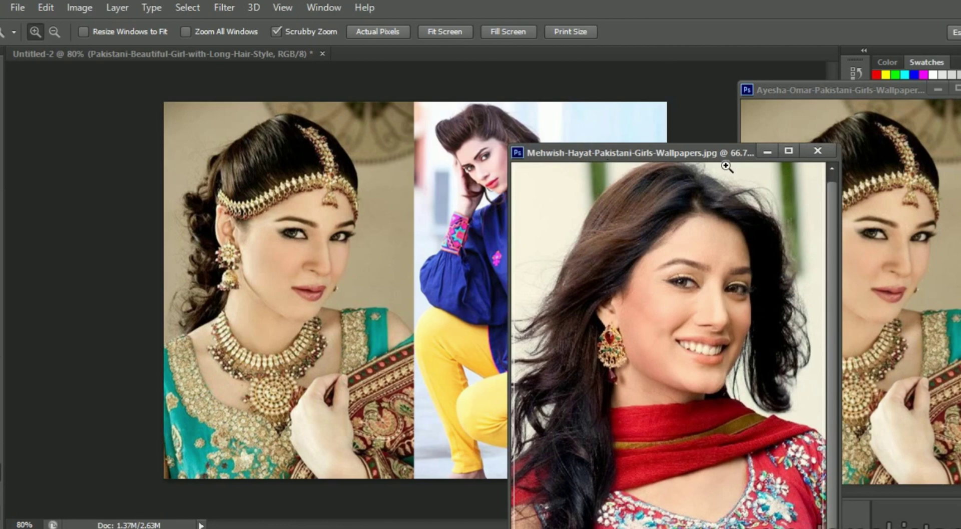
click(818, 151)
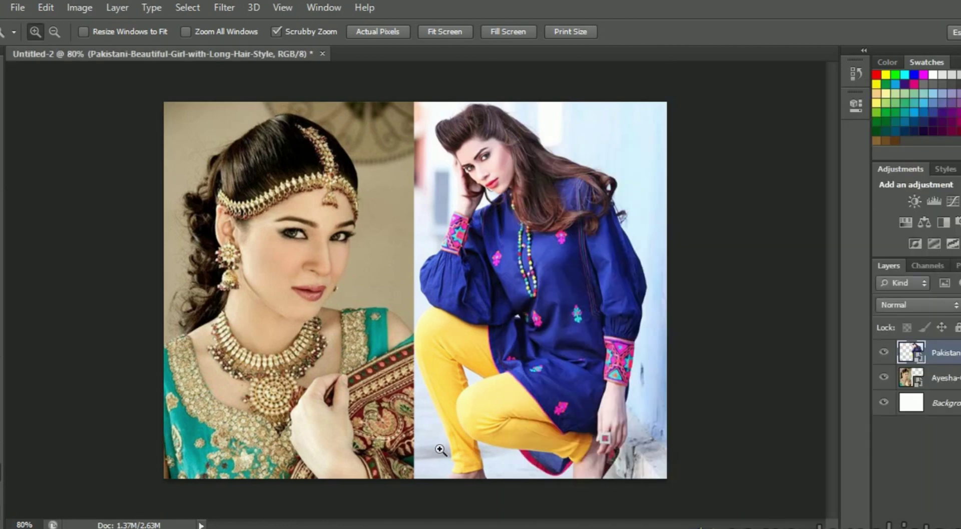
click(10, 9)
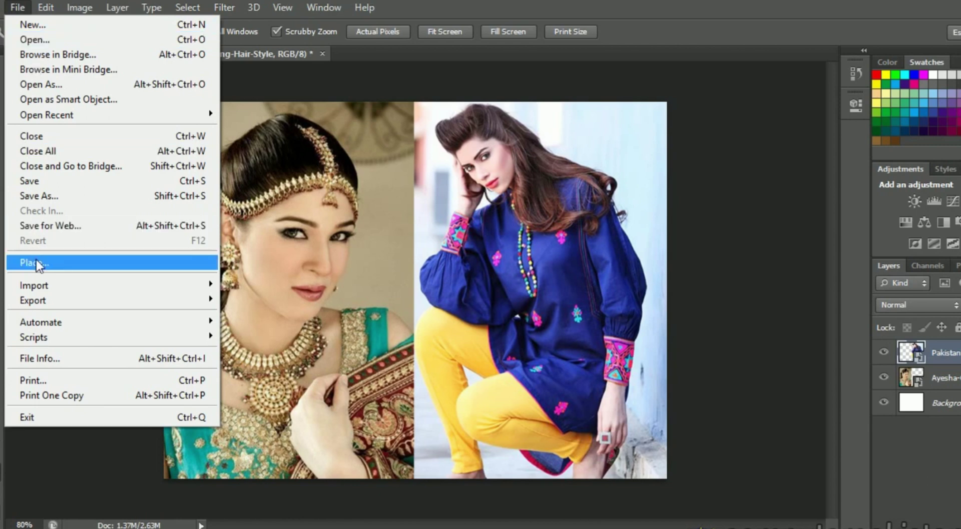
Cancel the pending placement and create a new Project folder in the Photoshop CS6 folder
click(758, 264)
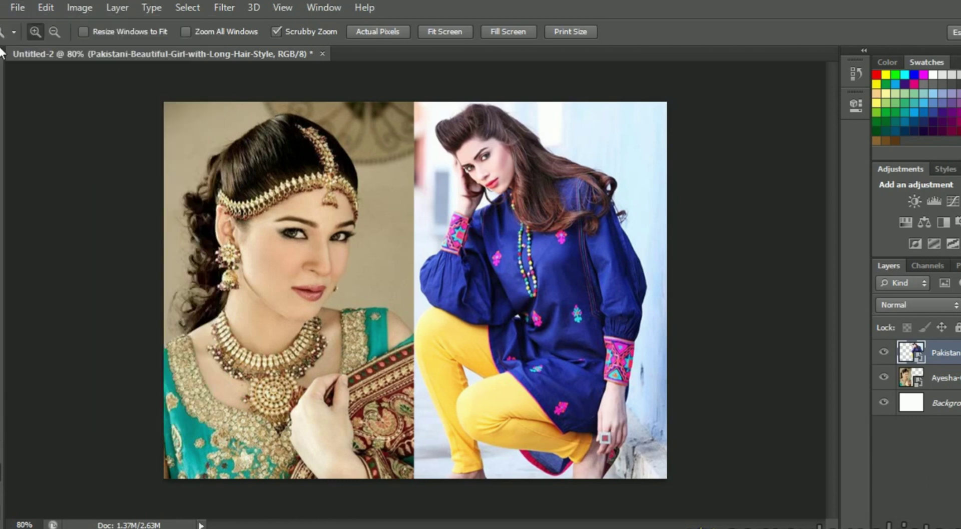
click(17, 8)
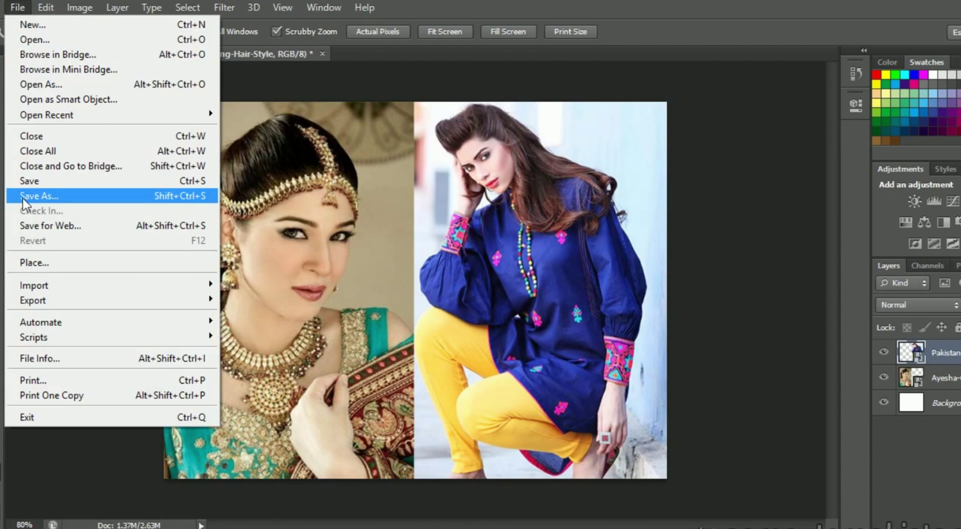
click(23, 198)
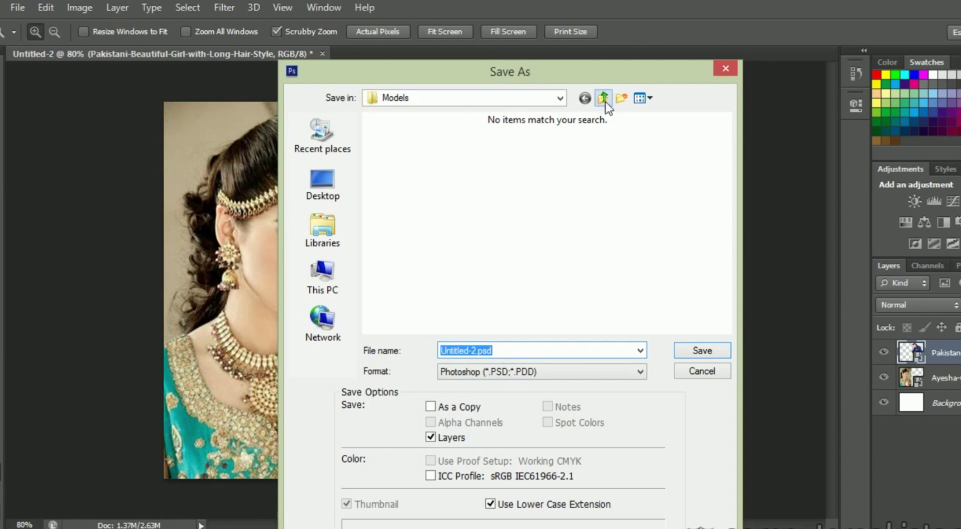
click(603, 98)
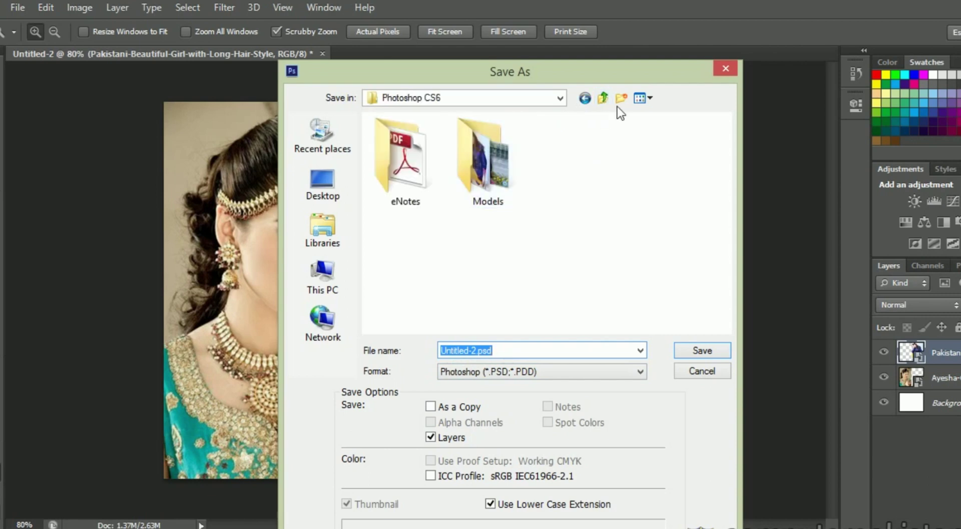
click(619, 99)
text(P)
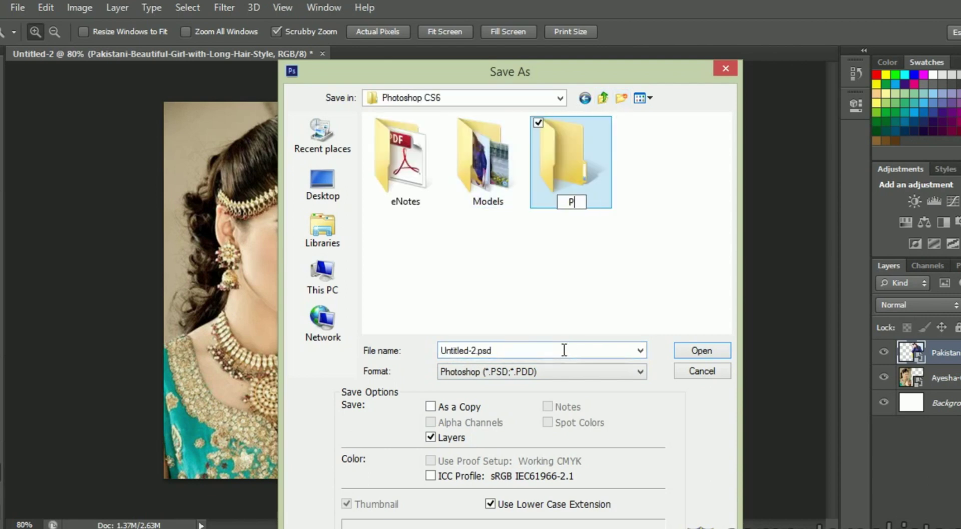
text(roject)
key(Return)
double_click(574, 190)
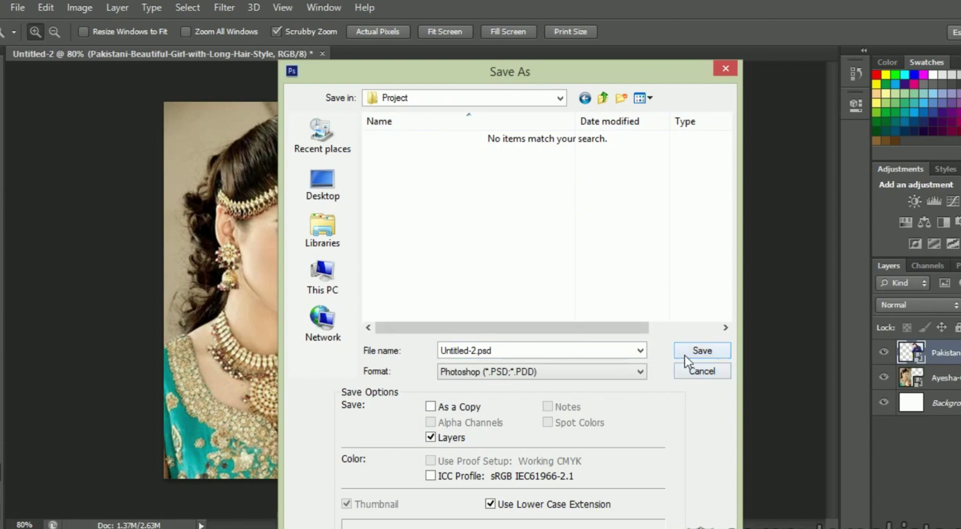
Name the file 'Aisha and Model' and save it as PSD, accepting compatibility options
double_click(480, 352)
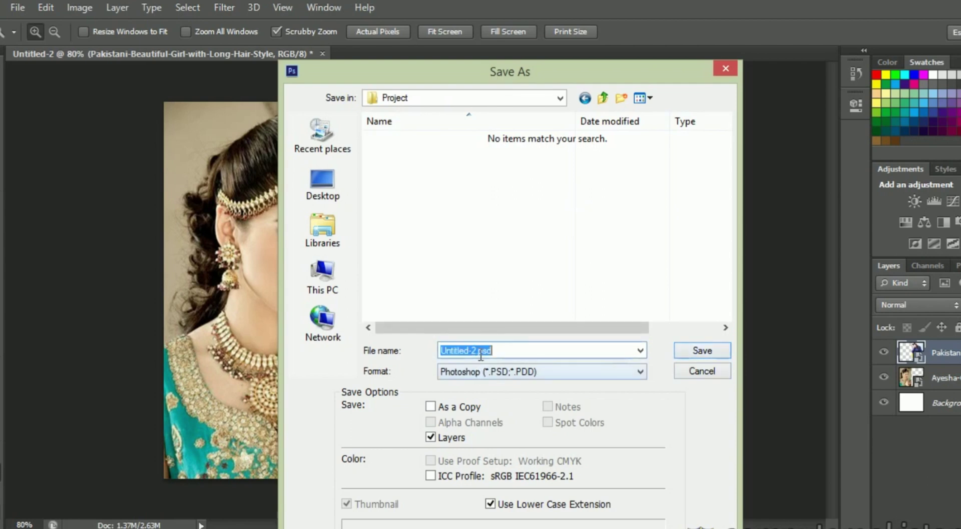
click(478, 352)
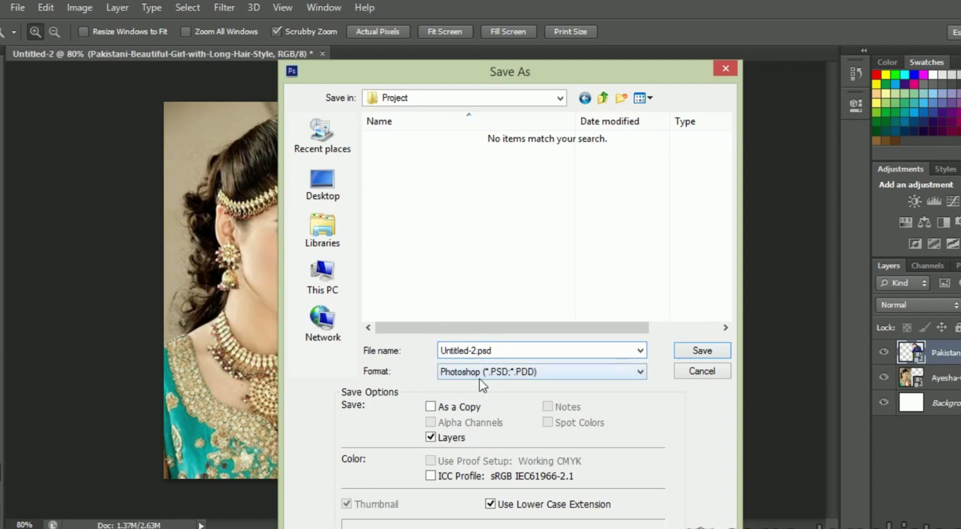
key(BackSpace)
key(BackSpace)
key(BackSpace)
text(A)
text(isha and )
text(Mode)
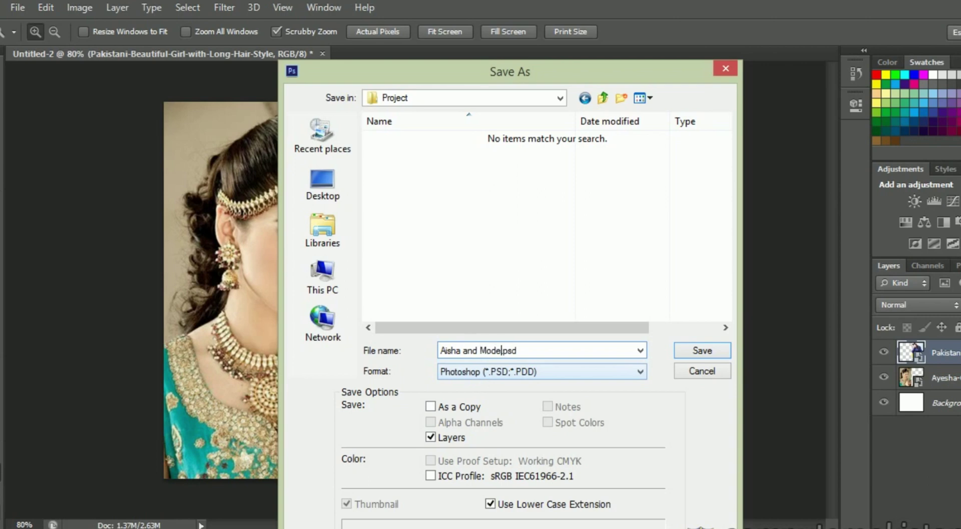
text(l)
click(695, 353)
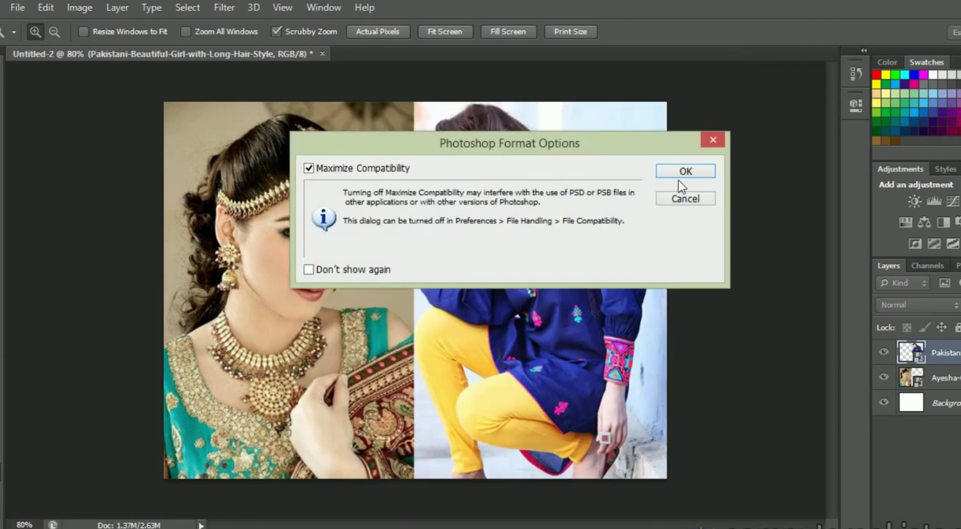
click(679, 172)
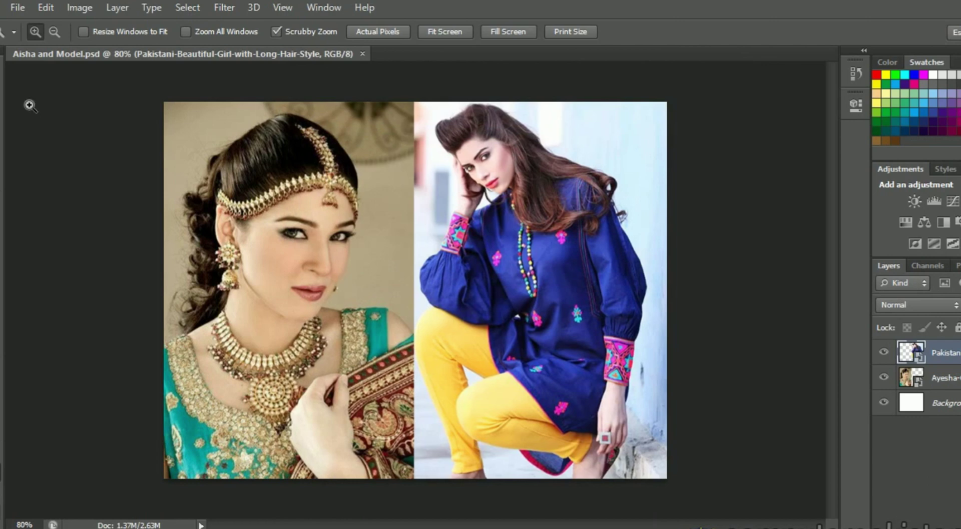
Save a JPEG copy named Aisha and Model at Maximum quality 12
click(22, 7)
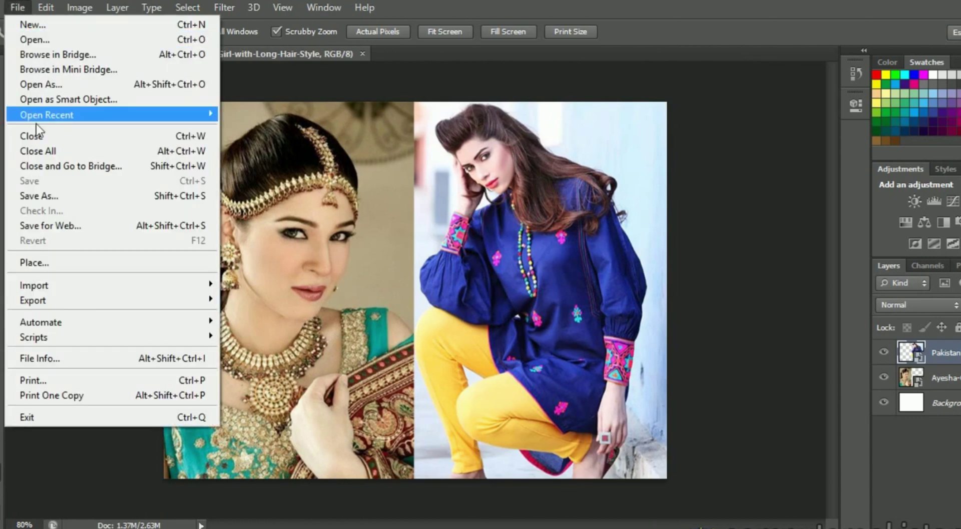
click(43, 196)
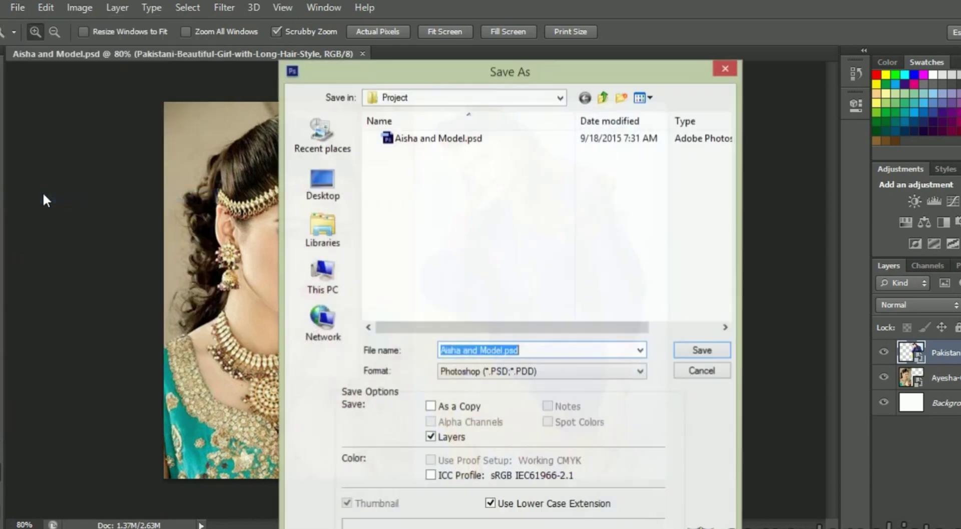
click(640, 374)
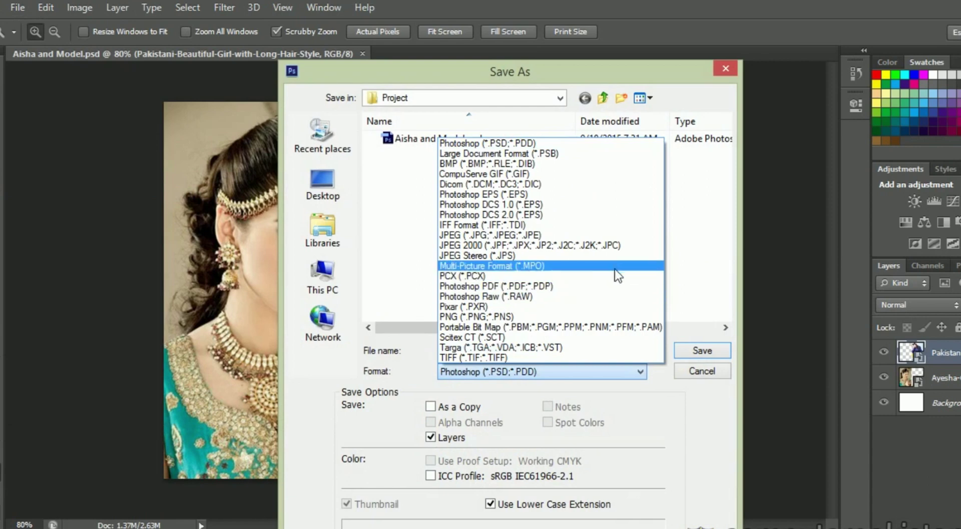
click(604, 236)
click(714, 349)
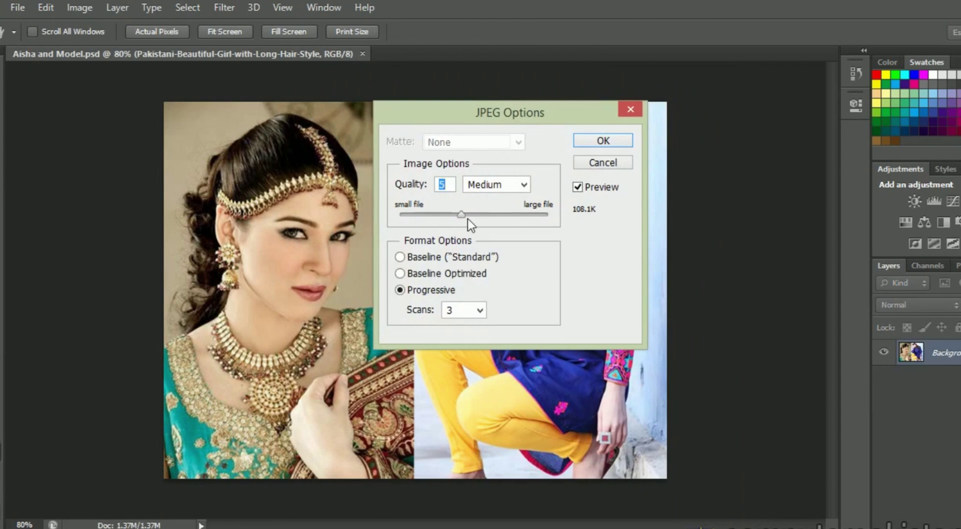
drag(464, 215, 538, 226)
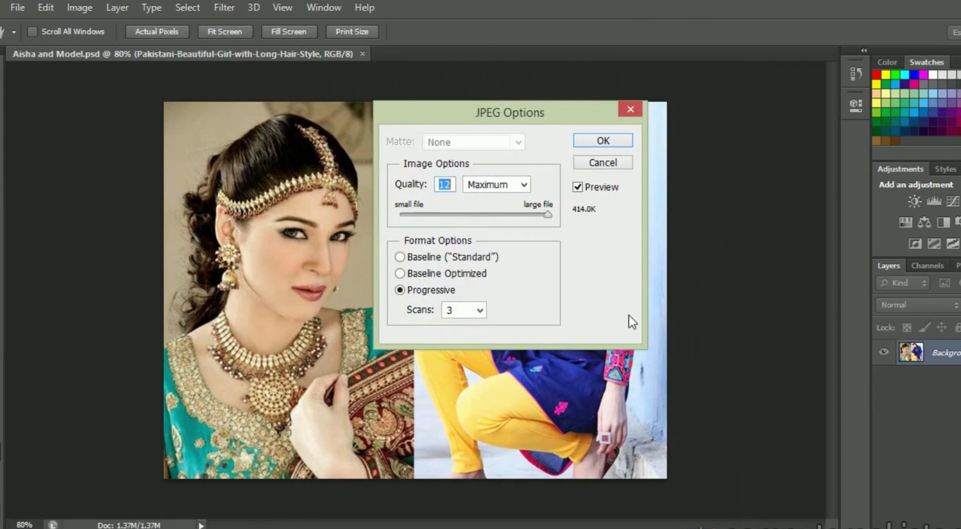
click(595, 140)
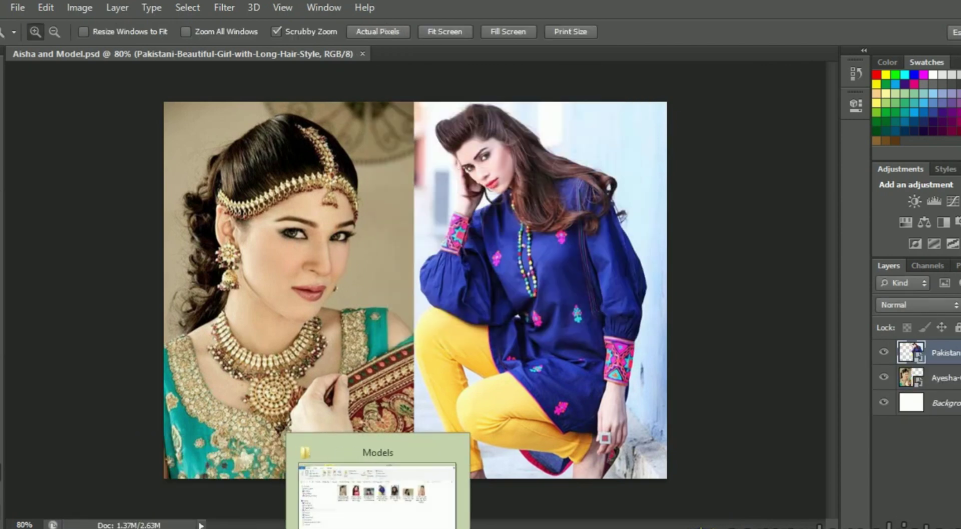
Open the Project folder and check Aisha and Model.psd and its JPEG copy
click(369, 495)
key(BackSpace)
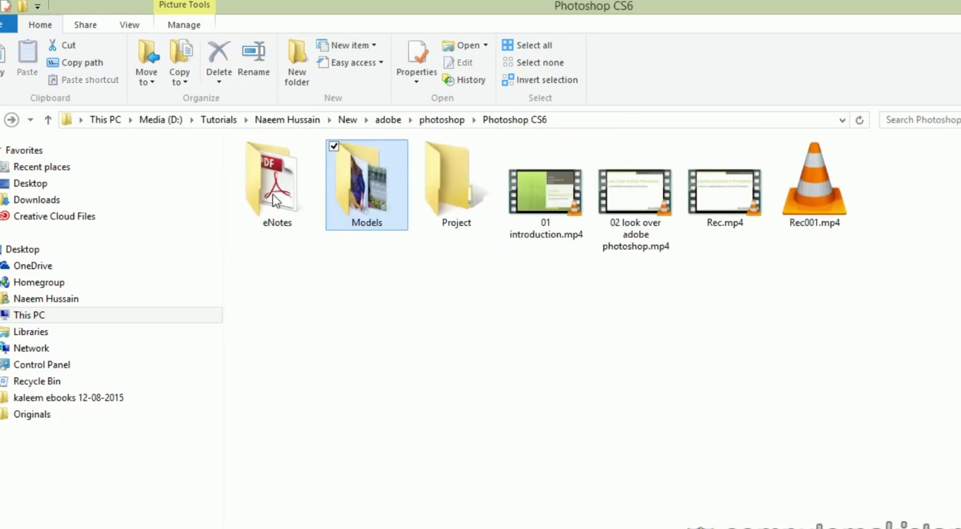
double_click(448, 219)
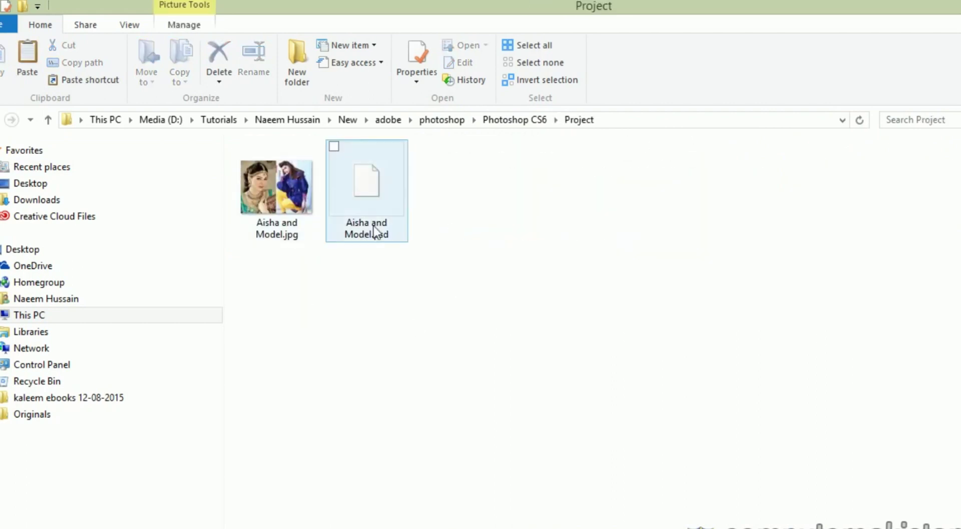
click(369, 206)
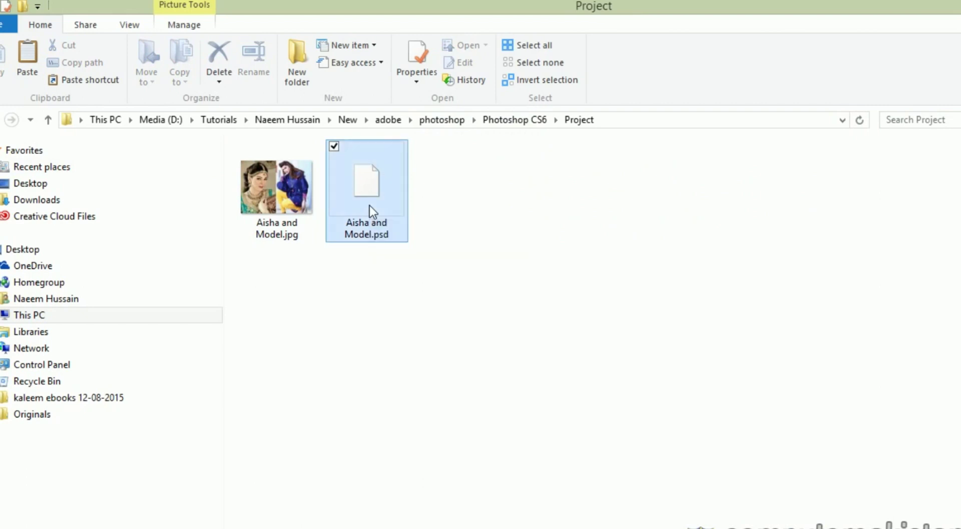
double_click(369, 206)
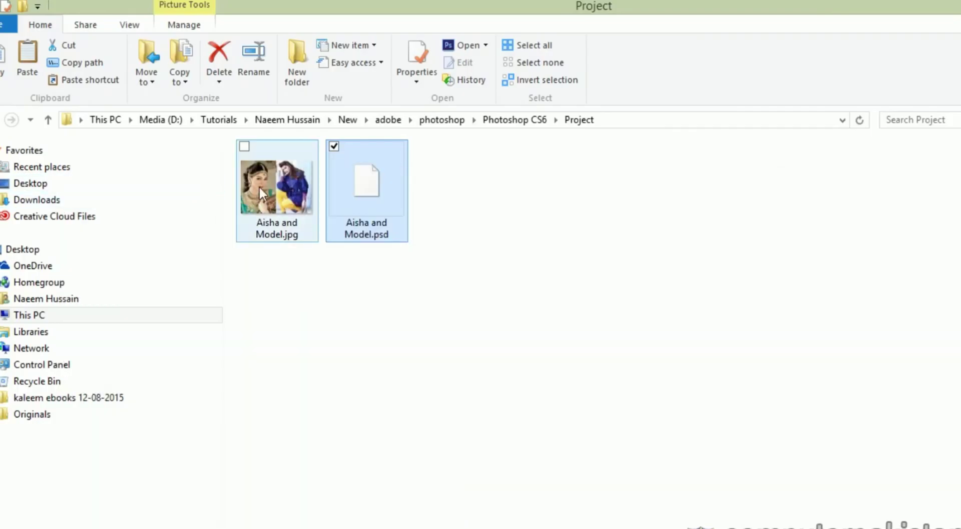
click(260, 185)
double_click(272, 202)
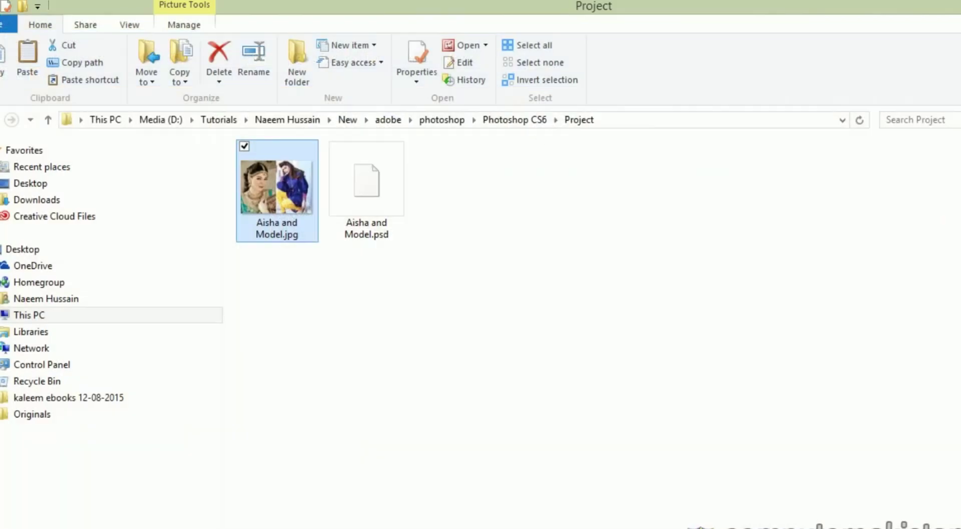
key(alt+F4)
Move the Models folder into eNotes, cancelling the blocked move of the Project folder
key(BackSpace)
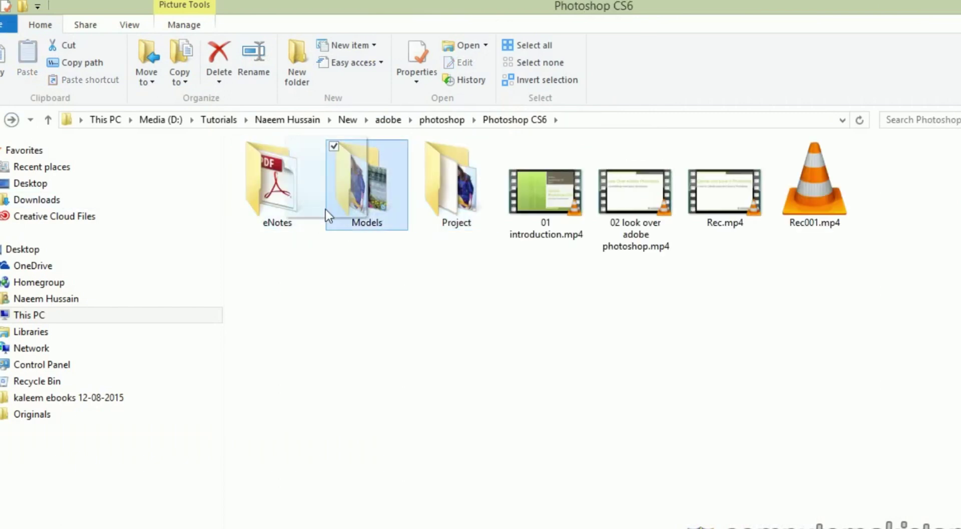
drag(386, 209, 295, 212)
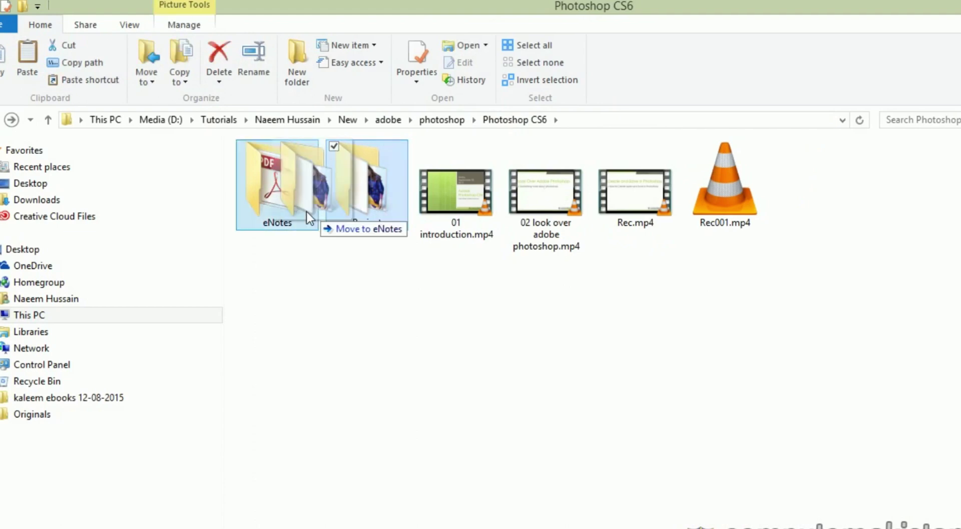
drag(377, 213, 298, 212)
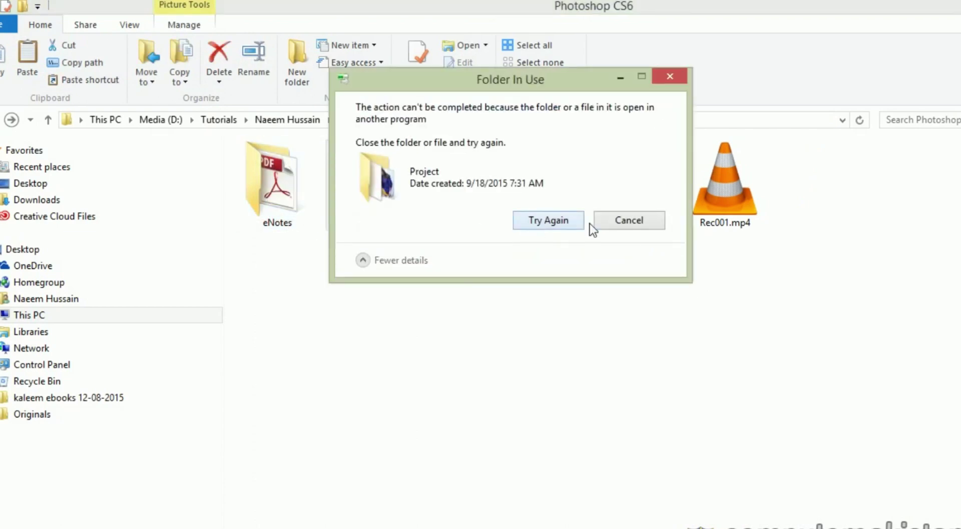
click(607, 223)
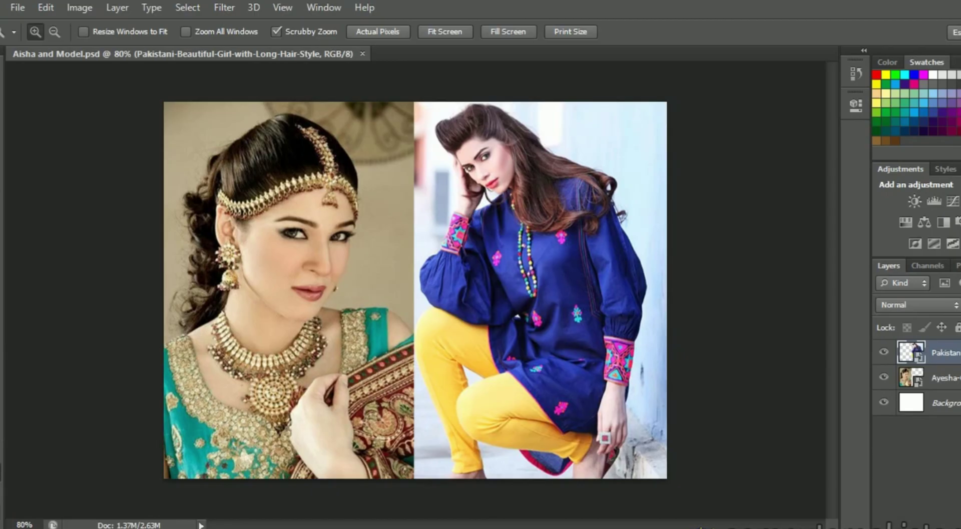
Create a new blank white 800×600 document
click(14, 7)
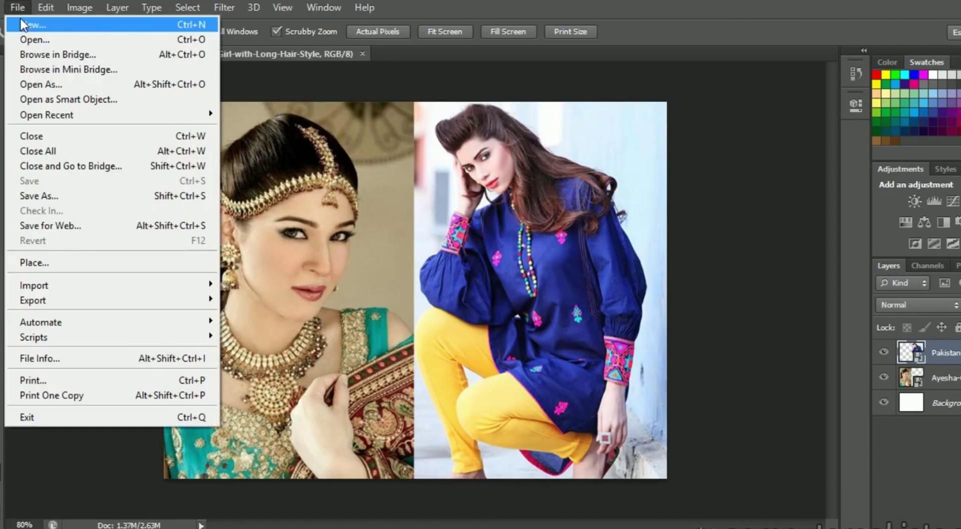
click(22, 25)
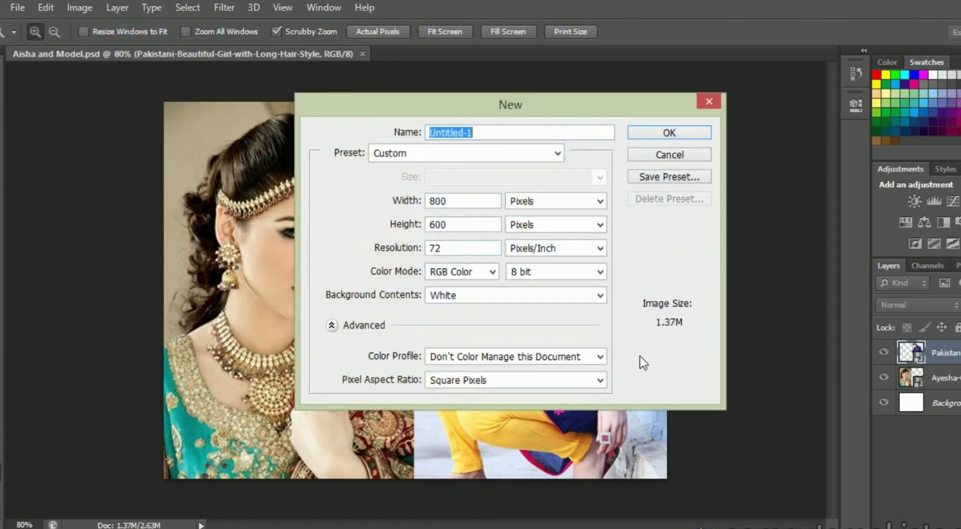
click(670, 133)
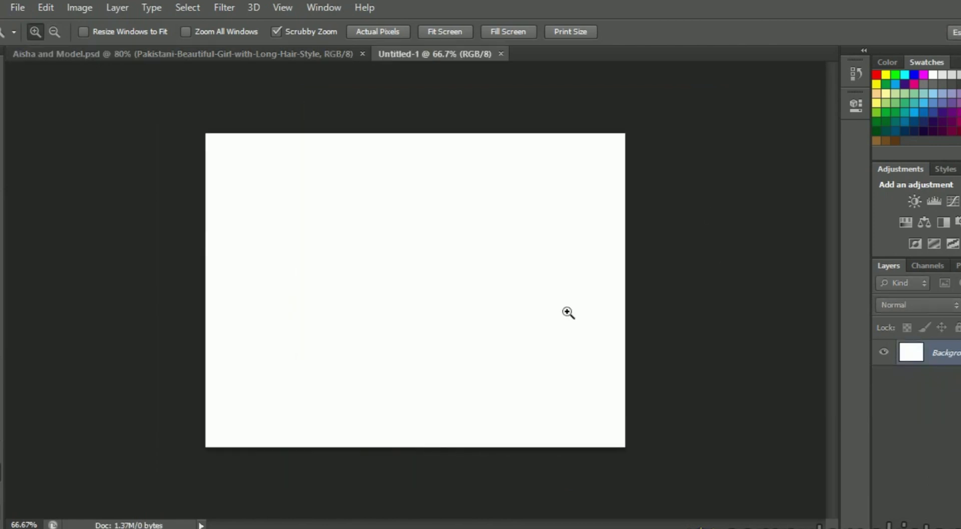
Open the teal-outfit, gold-jewellery photo from eNotes > Models, then return to the Aisha and Model composite
click(19, 5)
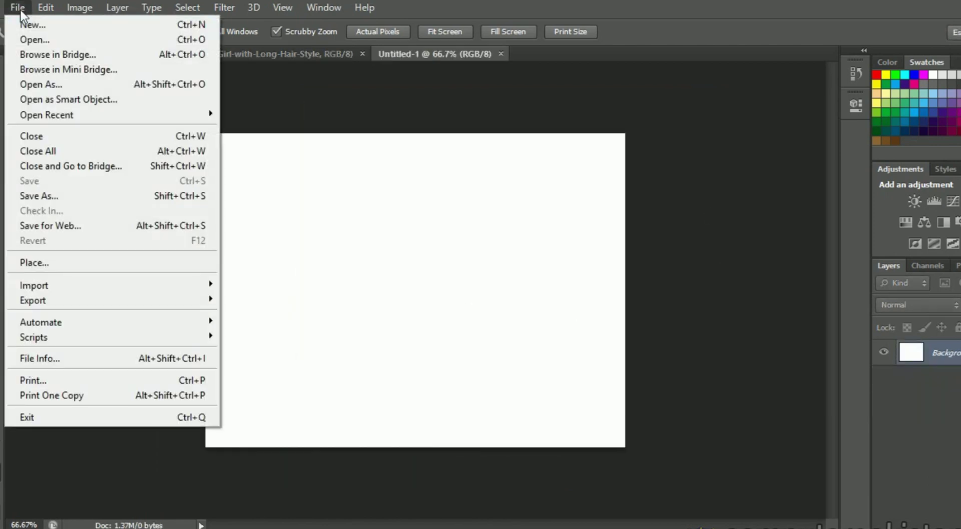
click(25, 37)
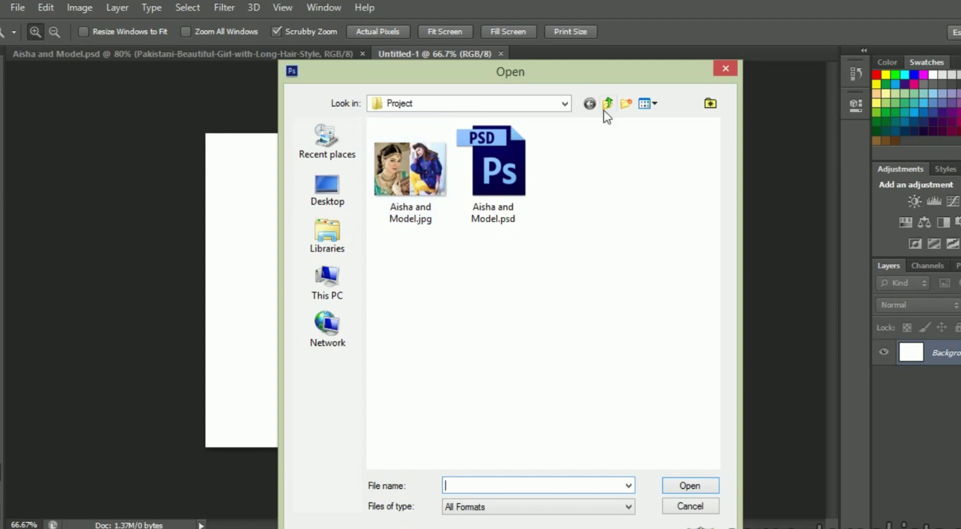
click(605, 107)
double_click(438, 189)
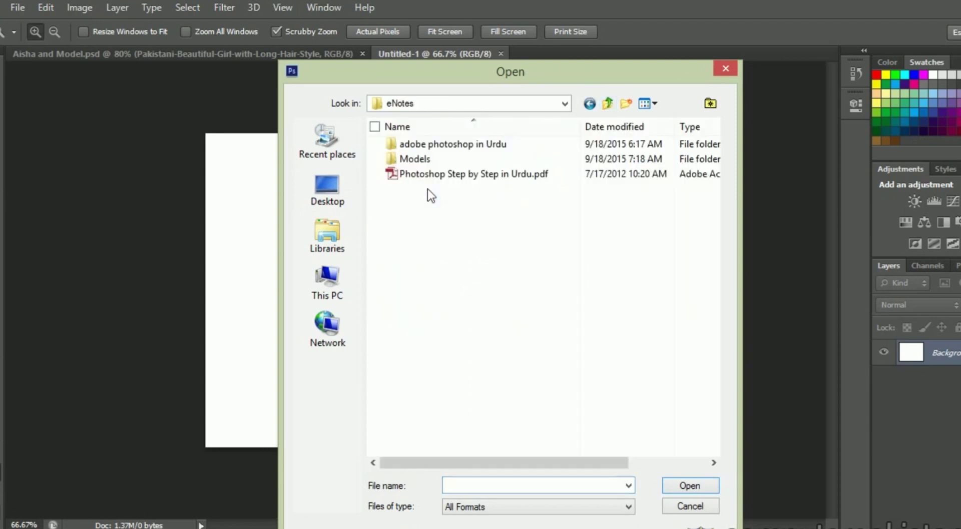
click(424, 160)
double_click(423, 158)
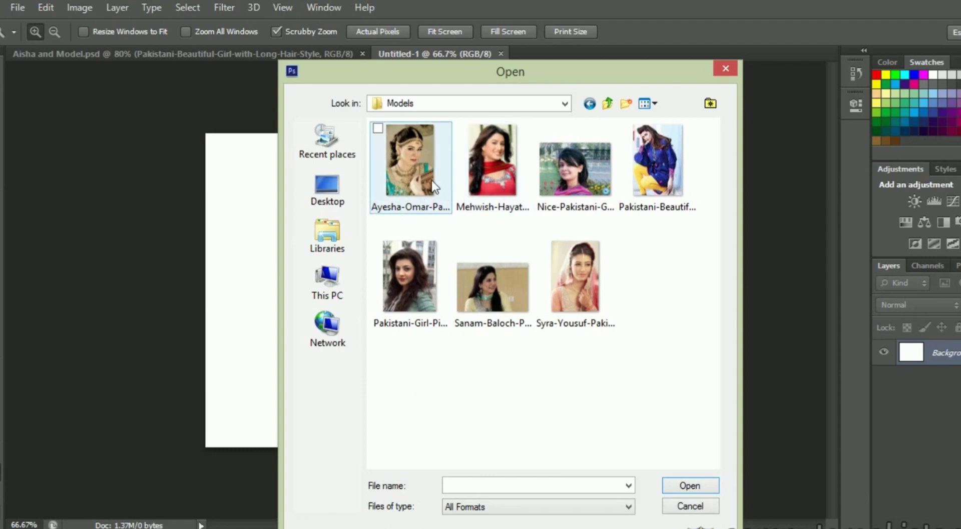
click(433, 188)
click(668, 481)
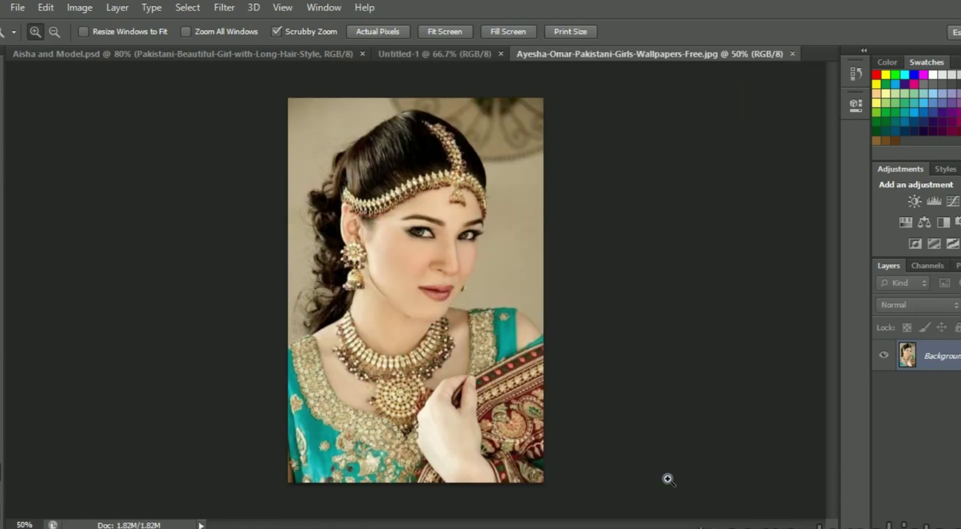
click(201, 56)
click(18, 8)
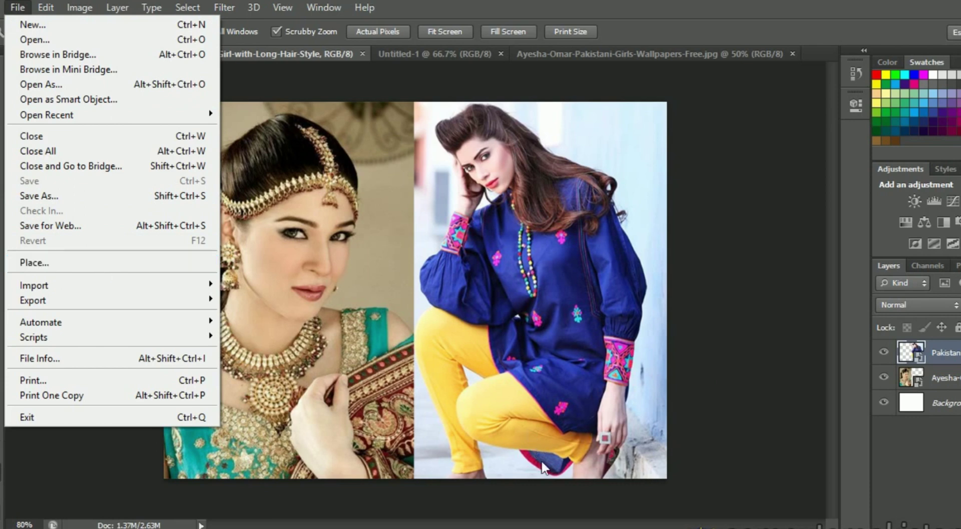
click(548, 491)
click(20, 8)
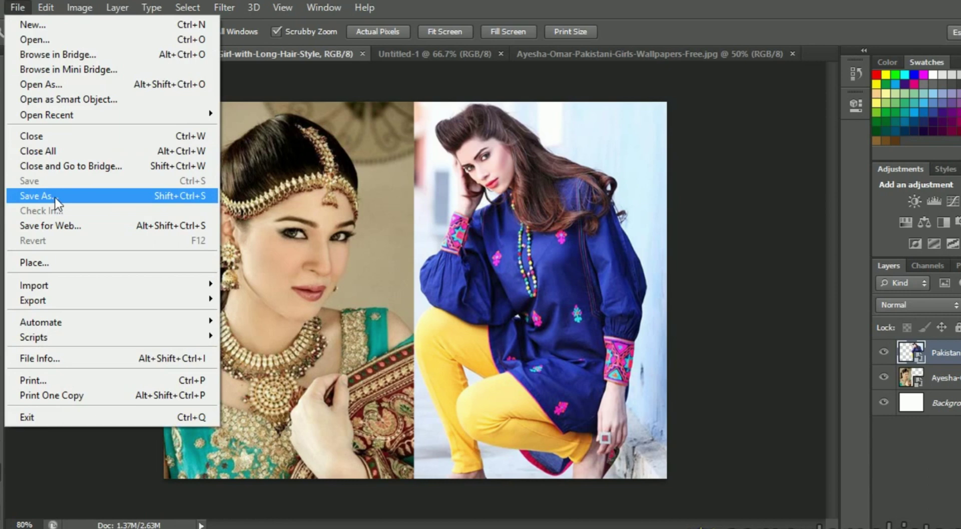
click(727, 260)
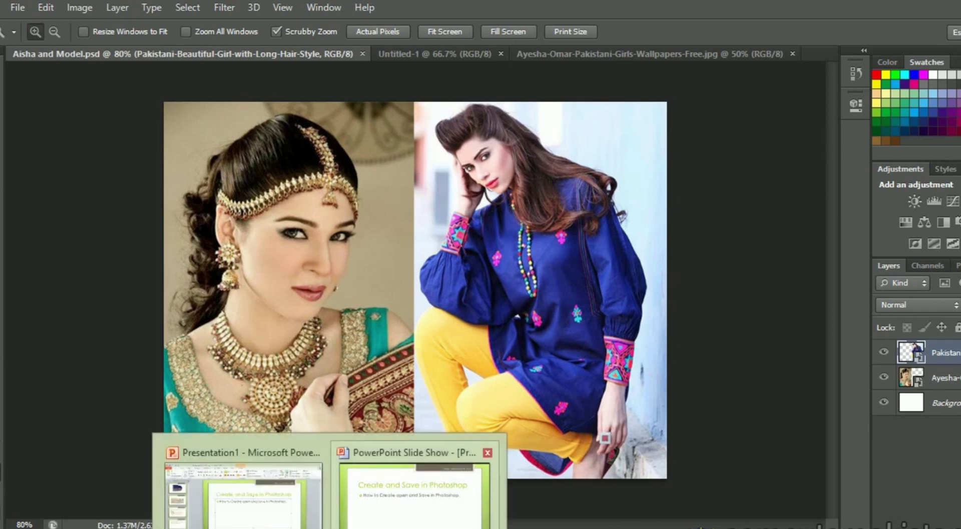
Bring the PowerPoint slide show to the front from the taskbar
click(415, 483)
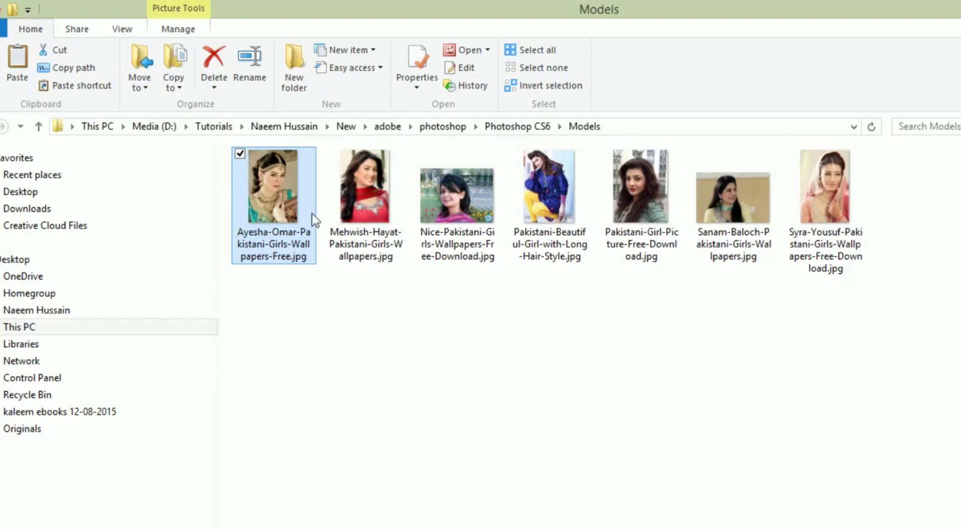
double_click(272, 200)
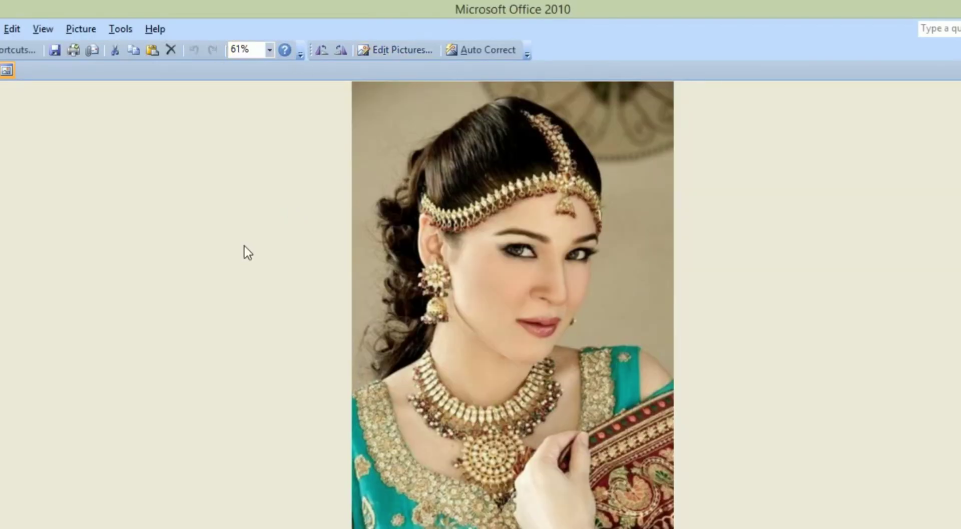
key(Right)
key(Right)
key(Right)
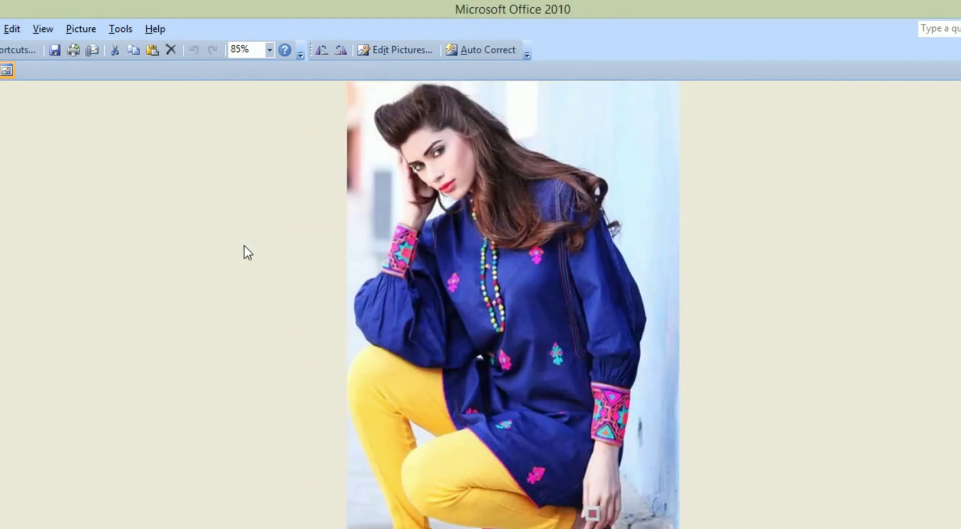
key(Right)
key(Right)
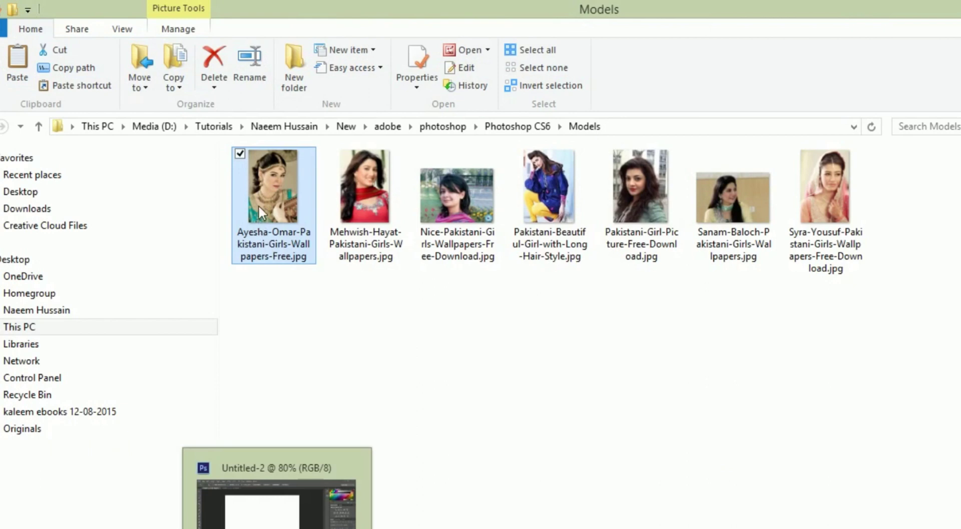
Start opening a file and browse through This PC to Media (D:) > Tutorials
mouse_move(258, 200)
mouse_down()
mouse_move(262, 528)
mouse_move(325, 430)
mouse_up()
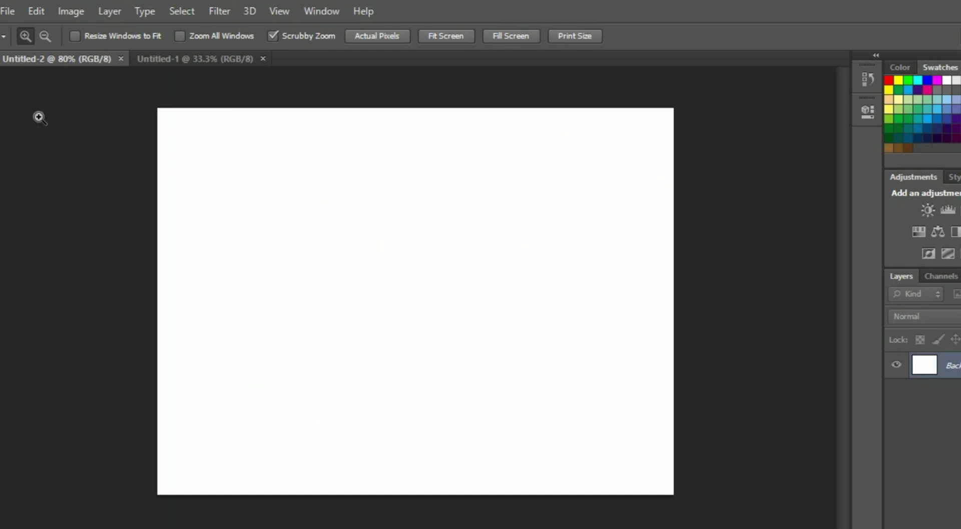
click(8, 11)
click(14, 43)
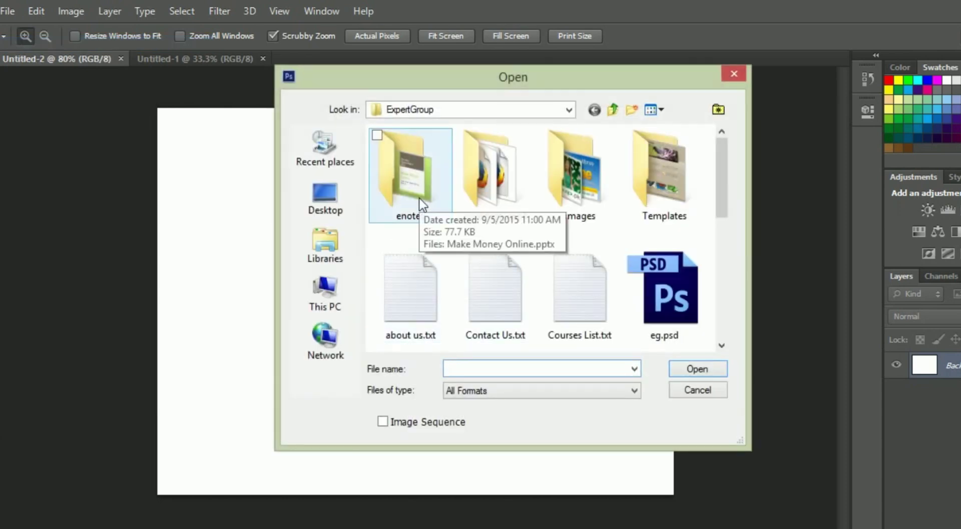
click(342, 296)
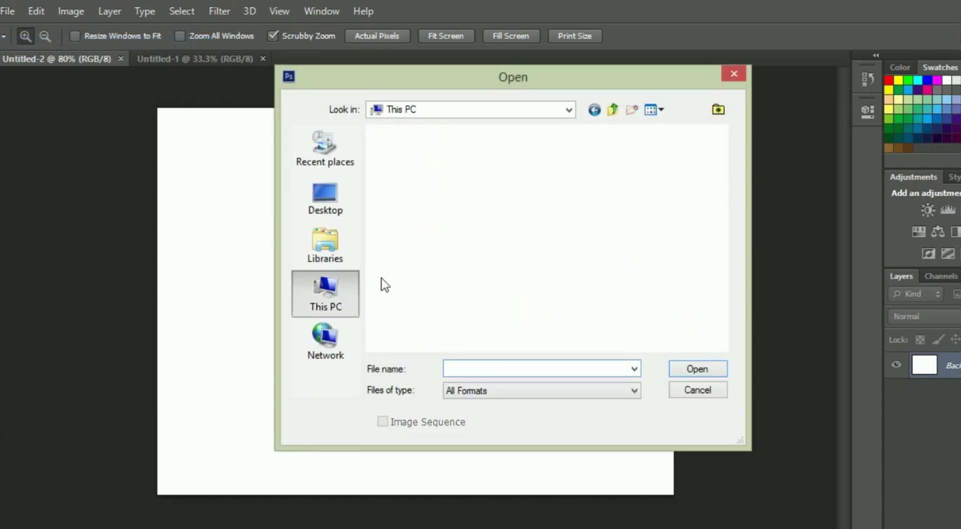
click(470, 256)
scroll(470, 257, down, 2)
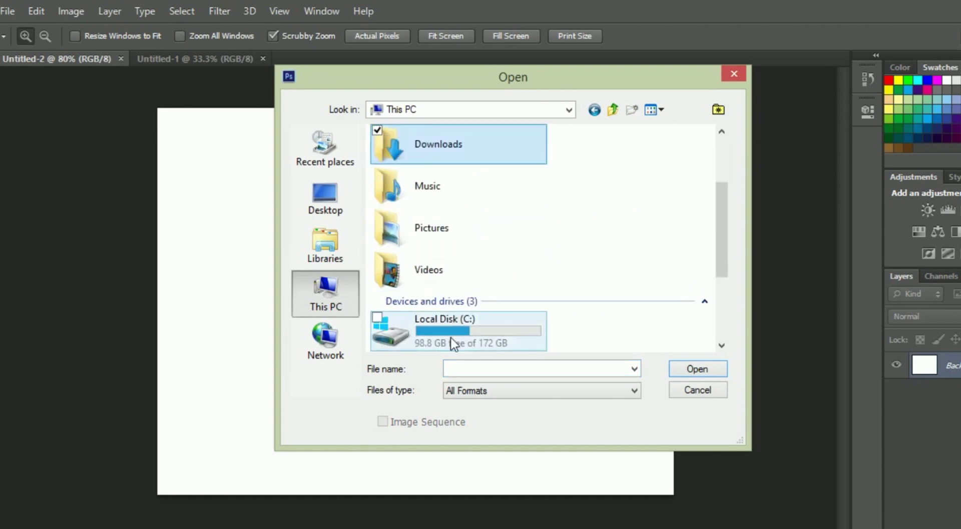
scroll(451, 340, down, 3)
double_click(474, 238)
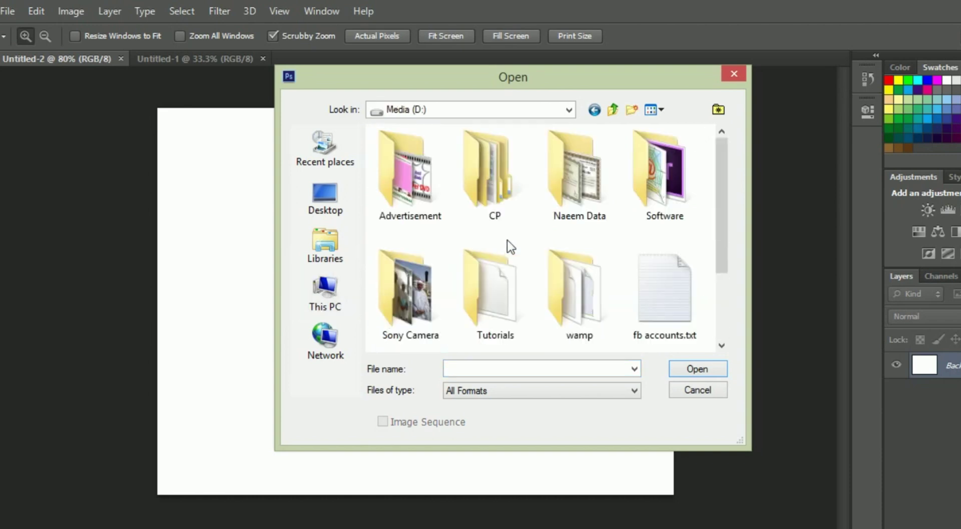
double_click(494, 324)
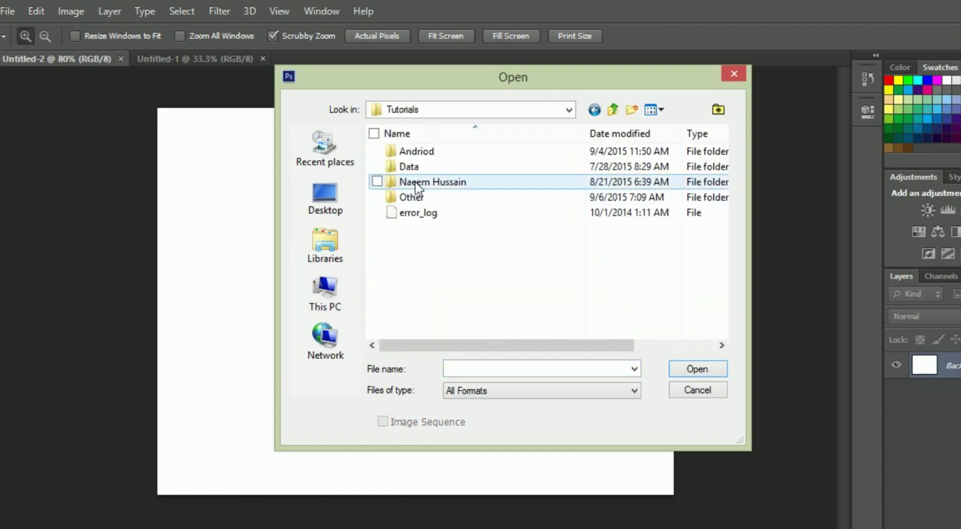
Drill down to Photoshop CS6 > Models and open the teal-outfit, gold-jewellery photo
double_click(415, 183)
double_click(406, 151)
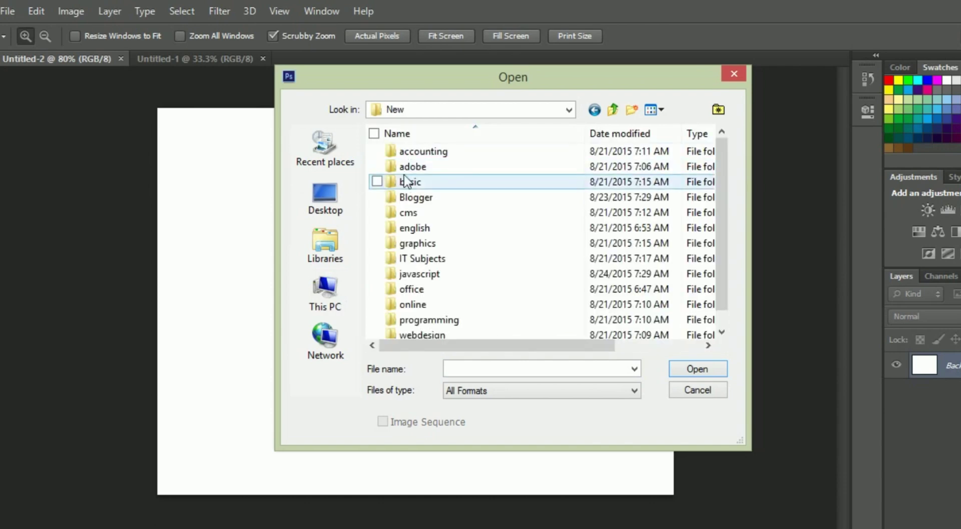
double_click(407, 167)
double_click(415, 213)
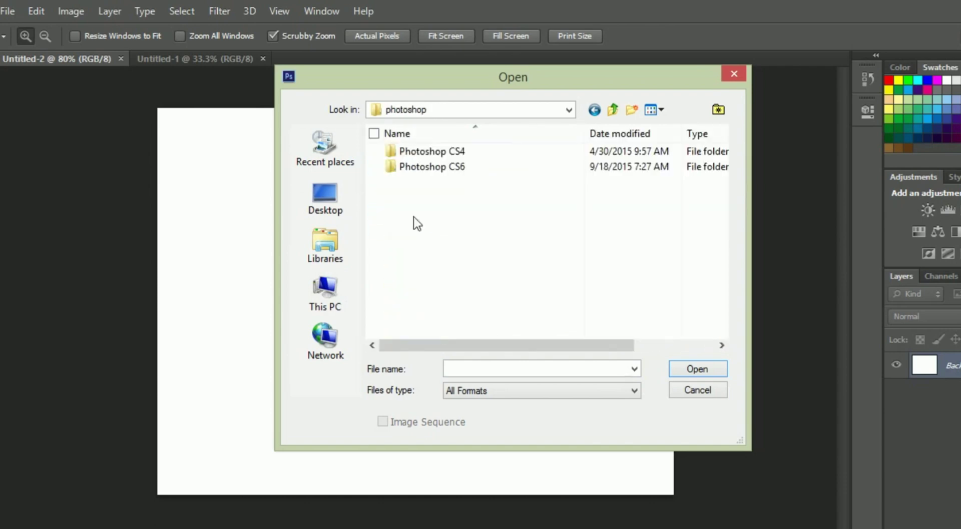
double_click(429, 168)
click(495, 200)
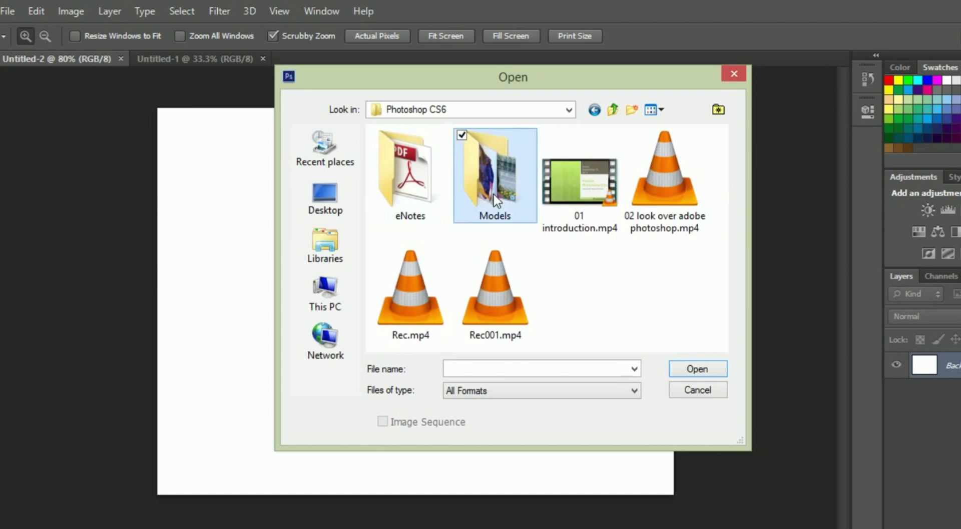
double_click(495, 200)
click(419, 178)
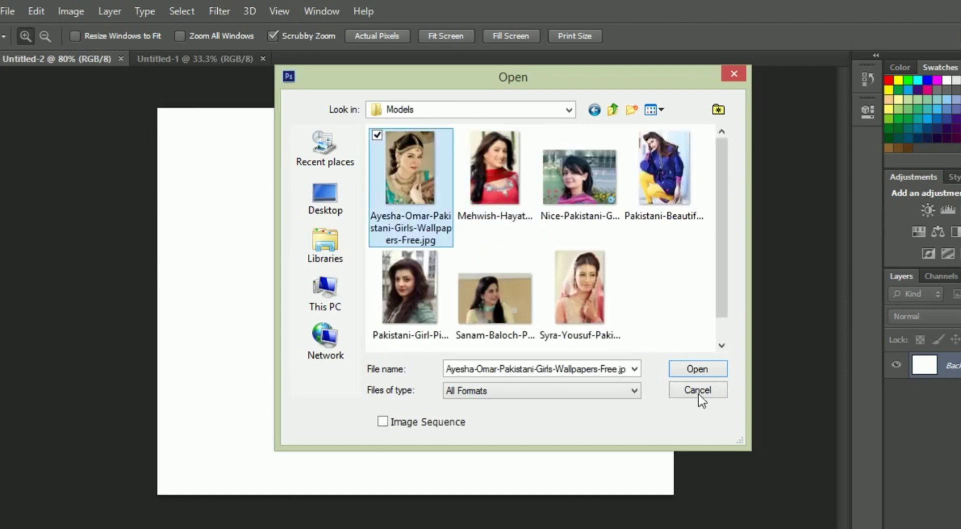
click(695, 371)
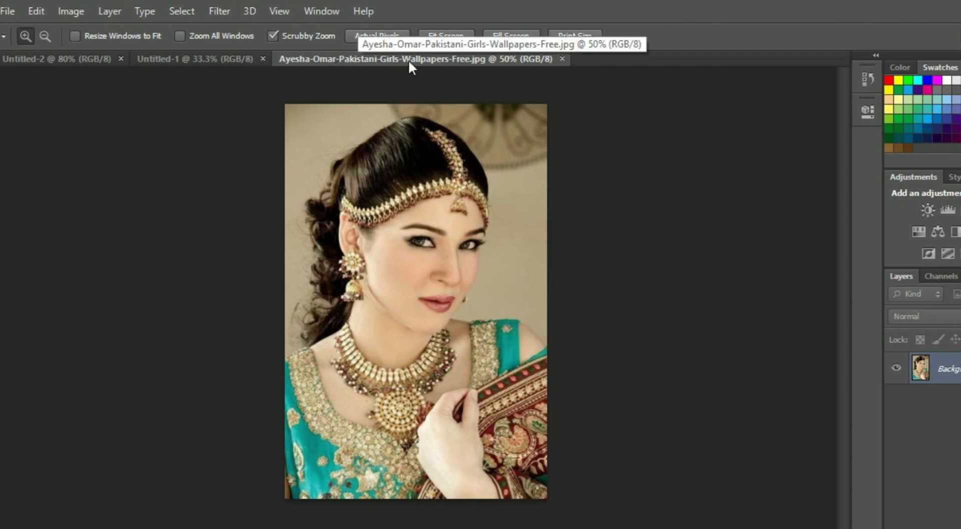
Open the red-scarf portrait, the second Models thumbnail, and zoom in on it
click(12, 10)
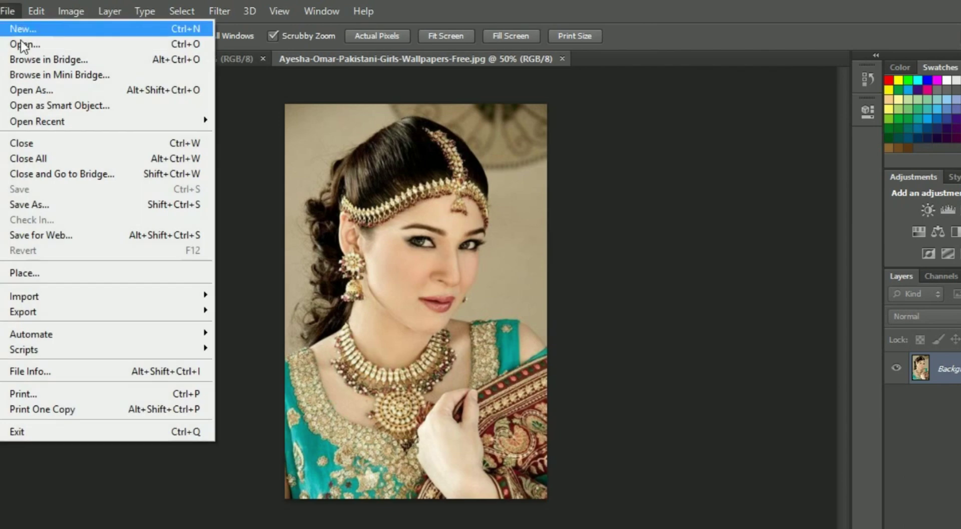
click(25, 44)
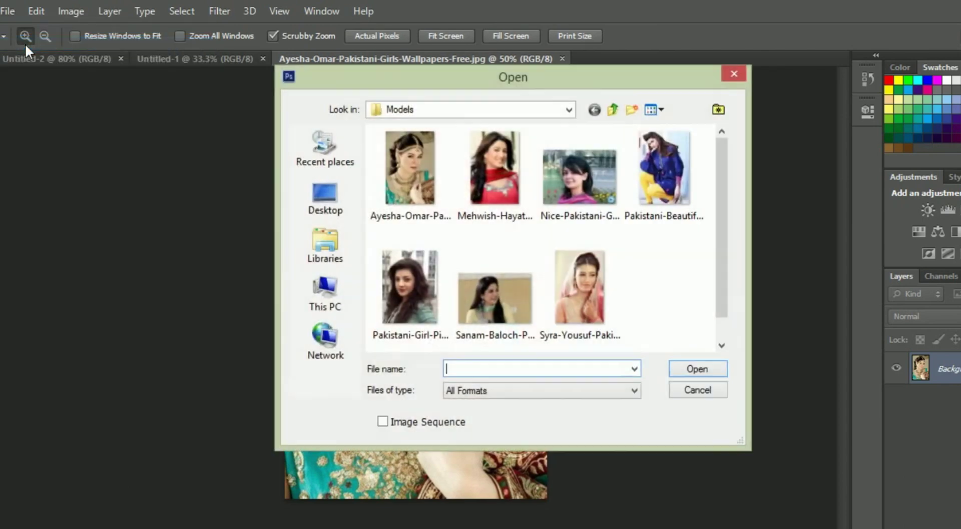
click(480, 185)
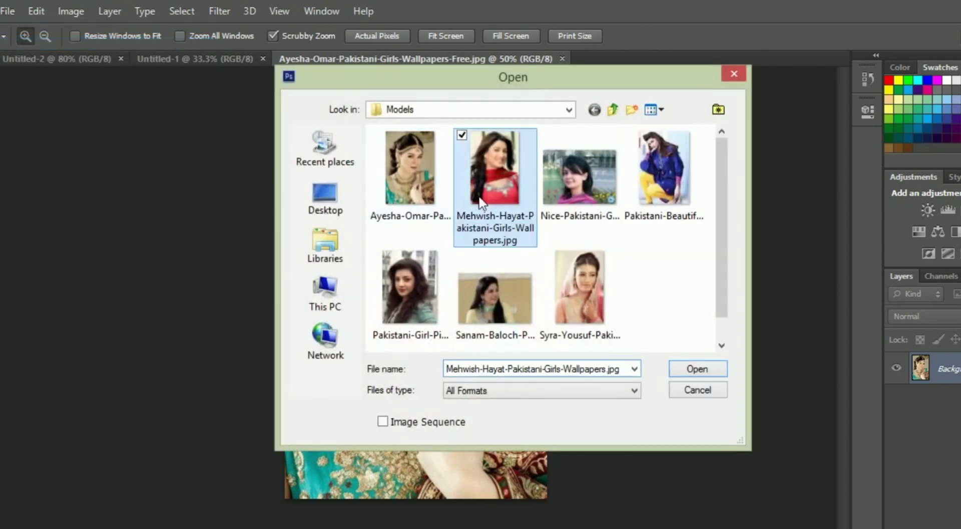
click(690, 370)
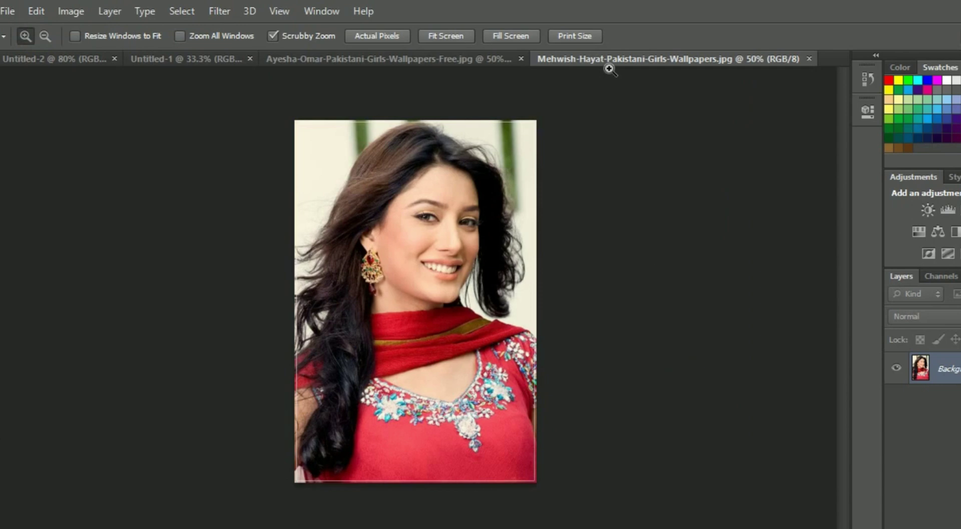
click(605, 74)
Look over the teal-outfit and red-scarf photo documents, panning and scrolling the view
click(451, 59)
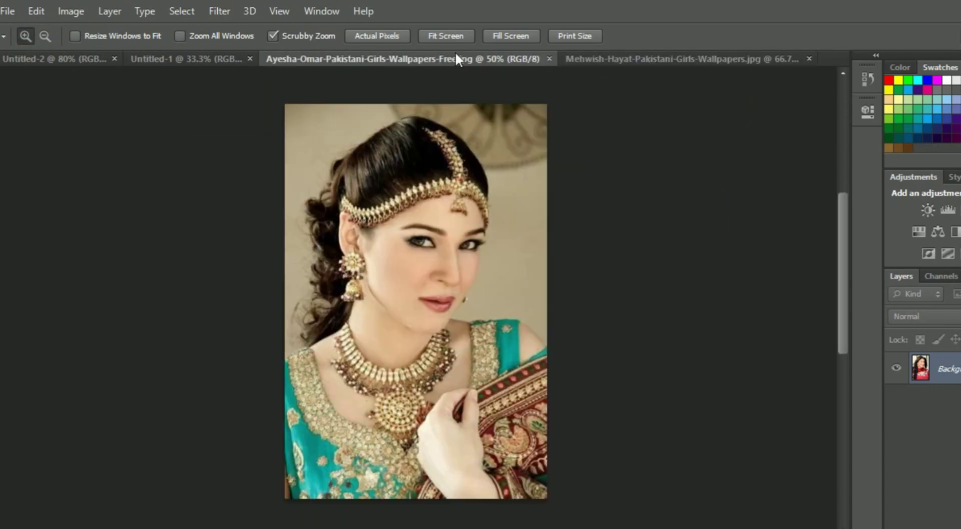
click(650, 58)
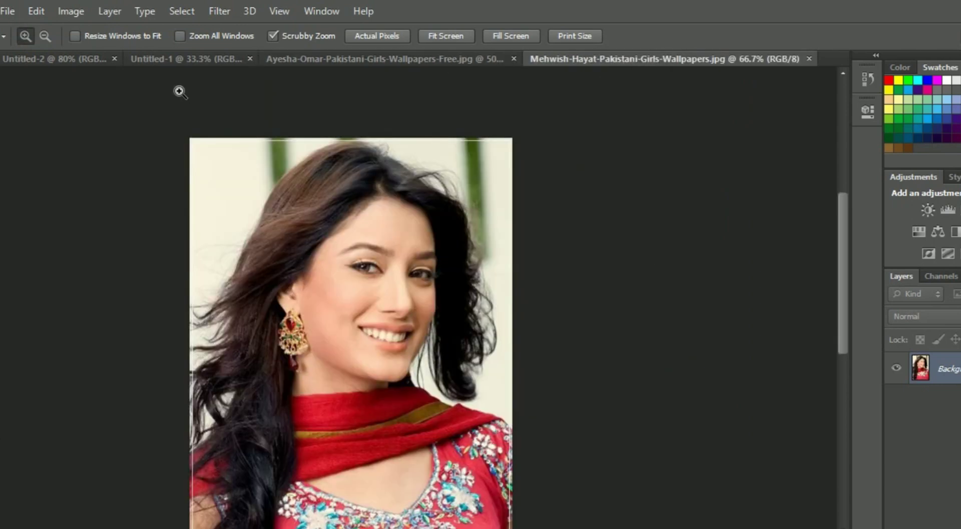
mouse_move(350, 300)
mouse_down()
mouse_move(597, 300)
mouse_move(409, 300)
mouse_up()
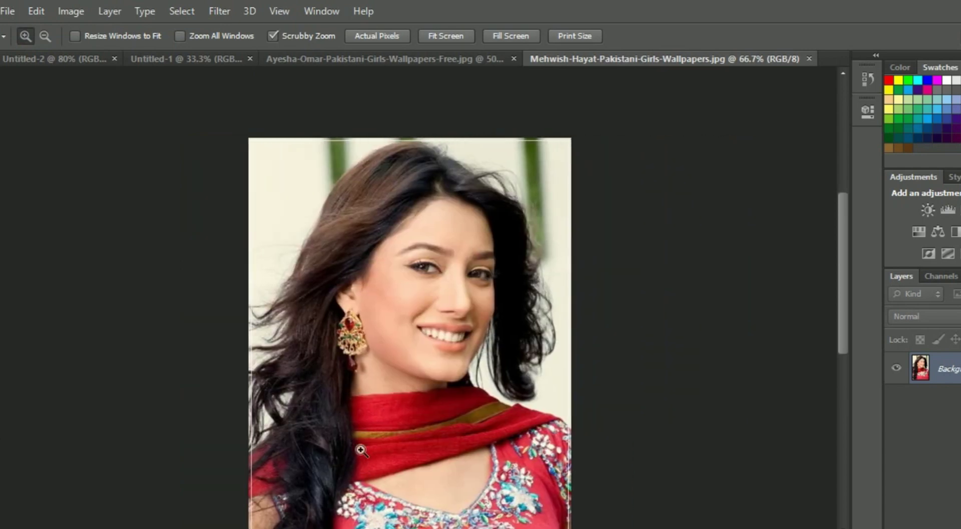
scroll(361, 451, down, 1)
scroll(362, 451, down, 1)
scroll(361, 451, down, 2)
scroll(361, 451, up, 2)
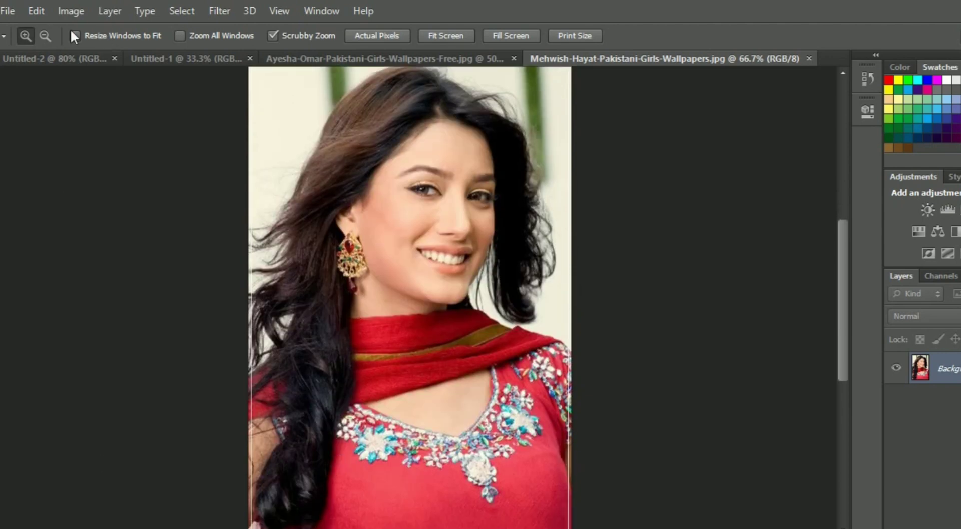
Close Untitled-1 and switch to the blank Untitled-2 canvas
click(172, 55)
click(257, 58)
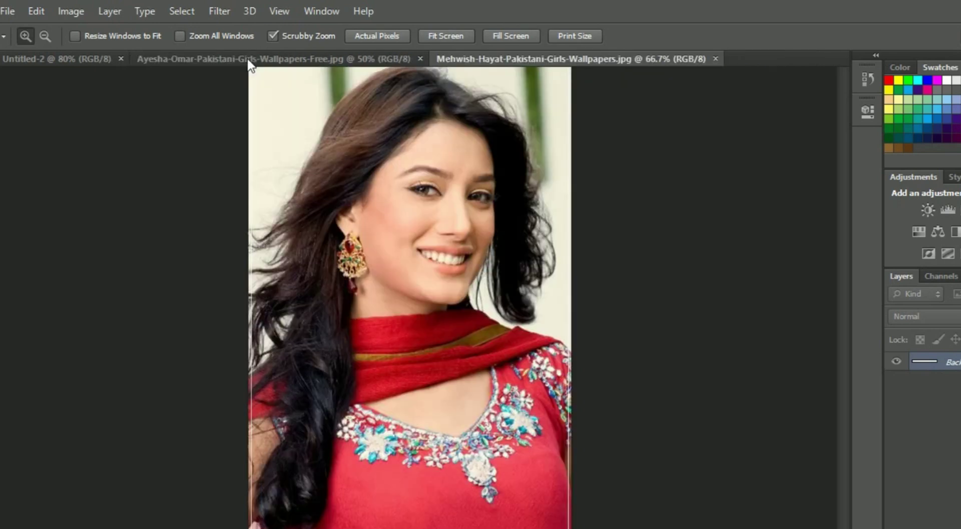
click(76, 57)
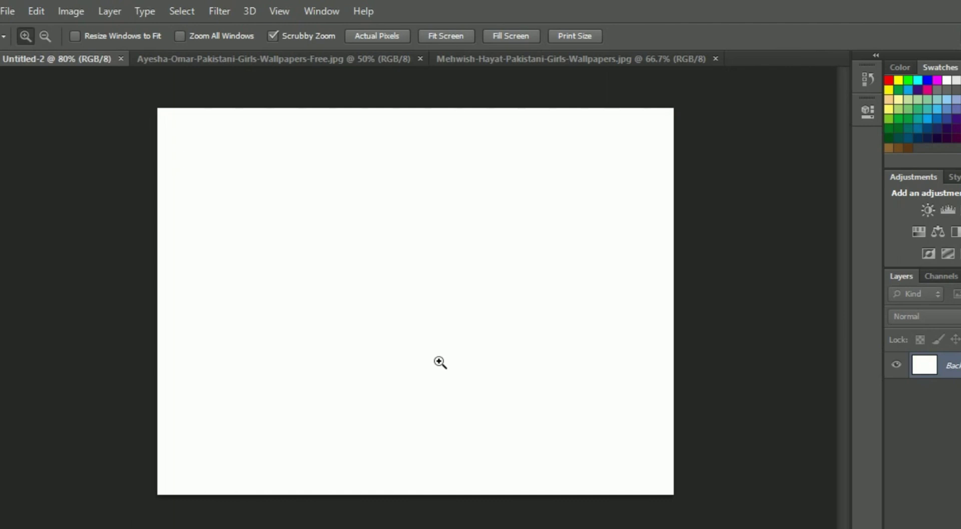
Place the teal-outfit photo on Untitled-2 and commit it against the left edge
click(7, 11)
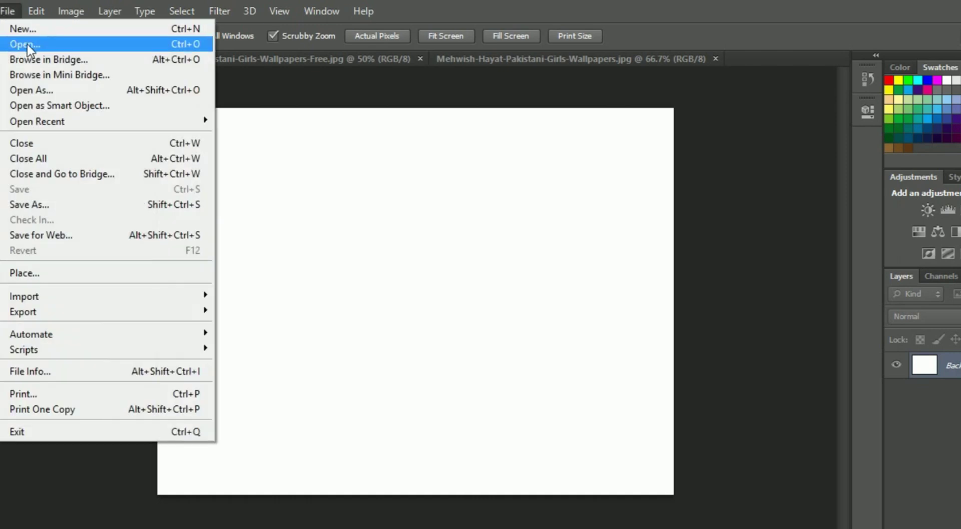
click(36, 274)
click(414, 178)
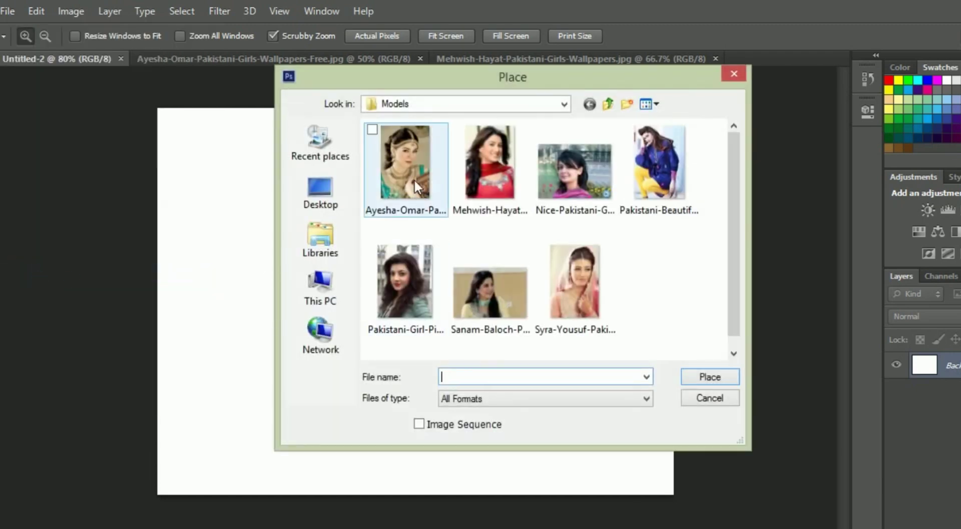
click(705, 382)
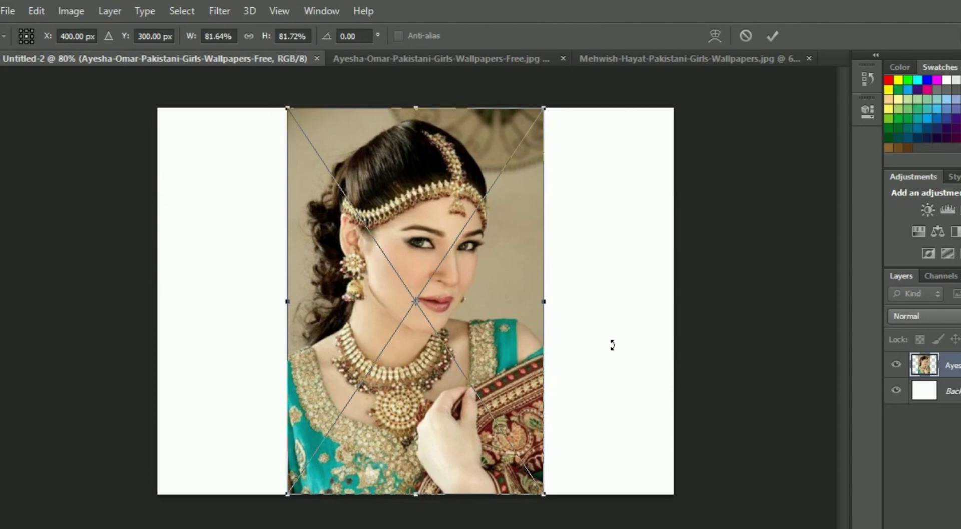
drag(398, 215, 265, 224)
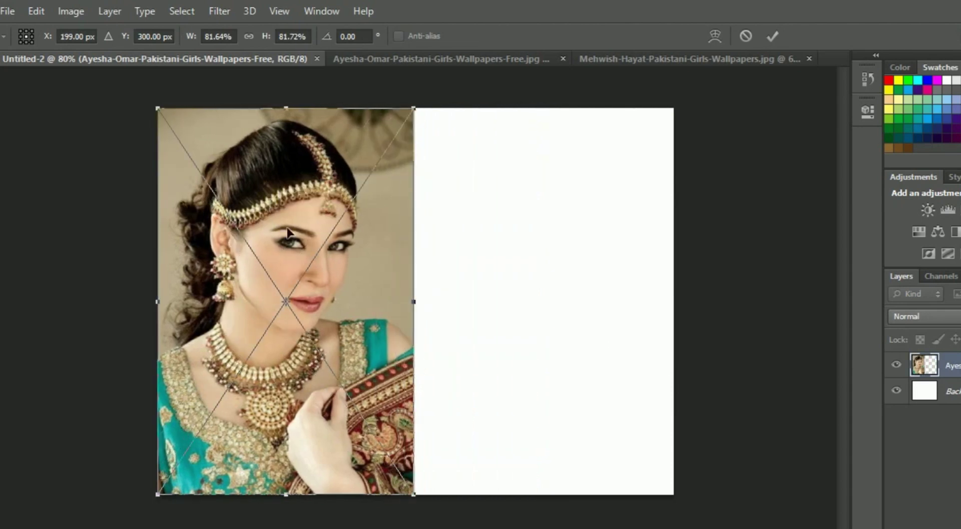
key(Return)
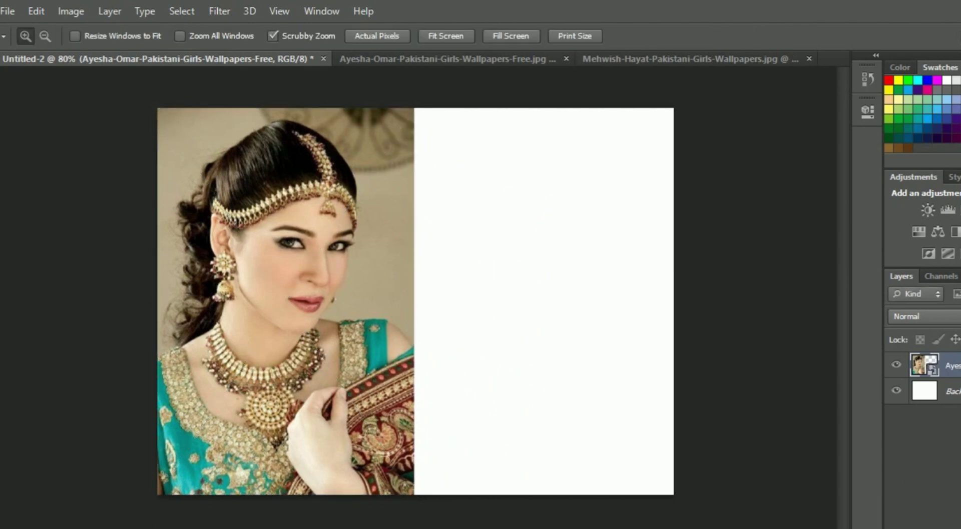
click(7, 11)
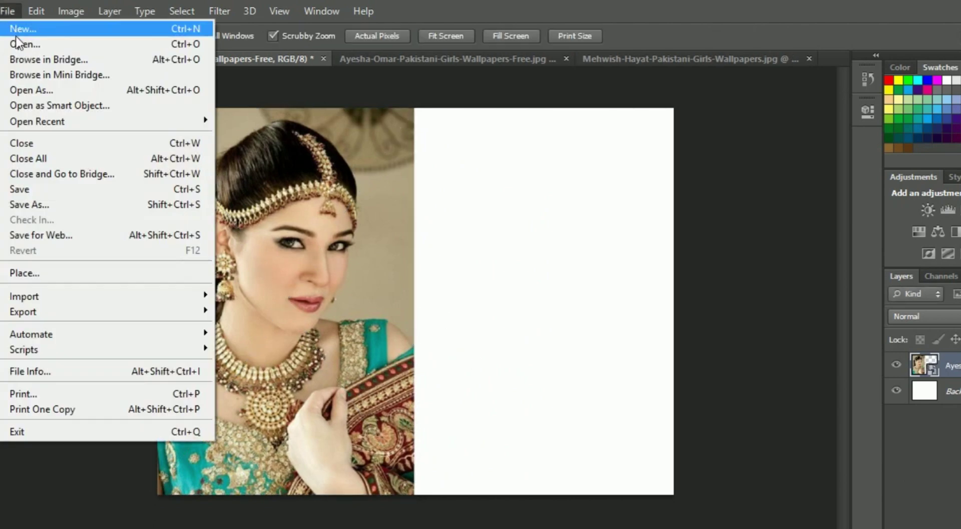
Place the blue-outfit, yellow-trousers photo and commit it on the canvas's right half
click(25, 274)
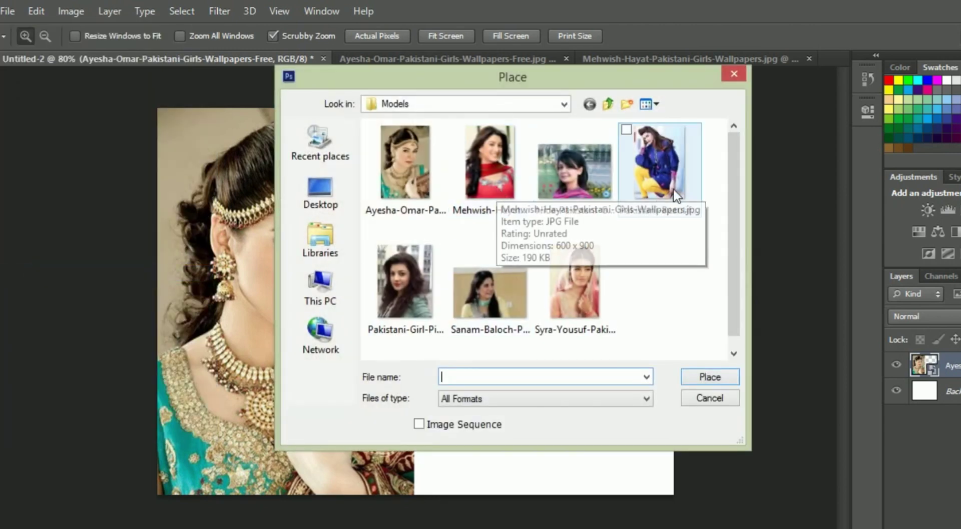
click(673, 193)
click(702, 382)
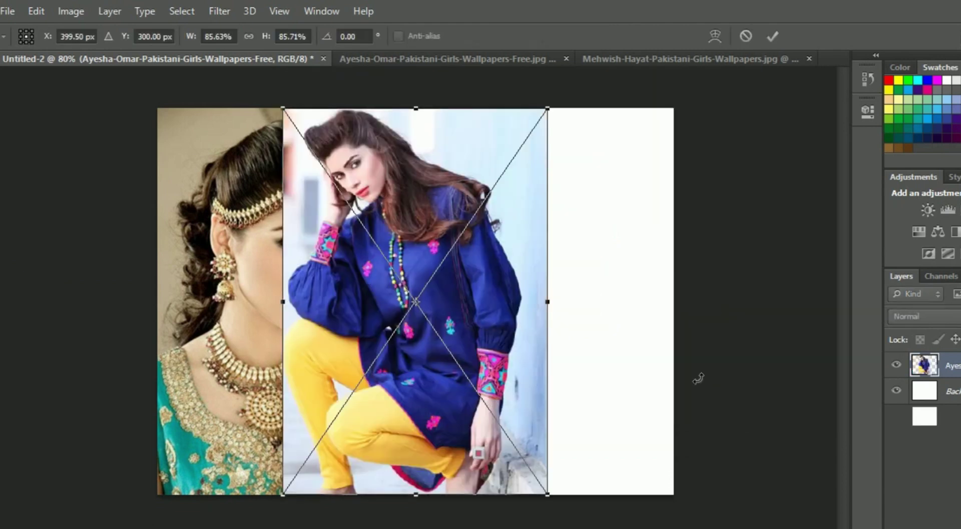
mouse_move(511, 357)
mouse_down()
mouse_move(671, 375)
mouse_move(642, 363)
mouse_up()
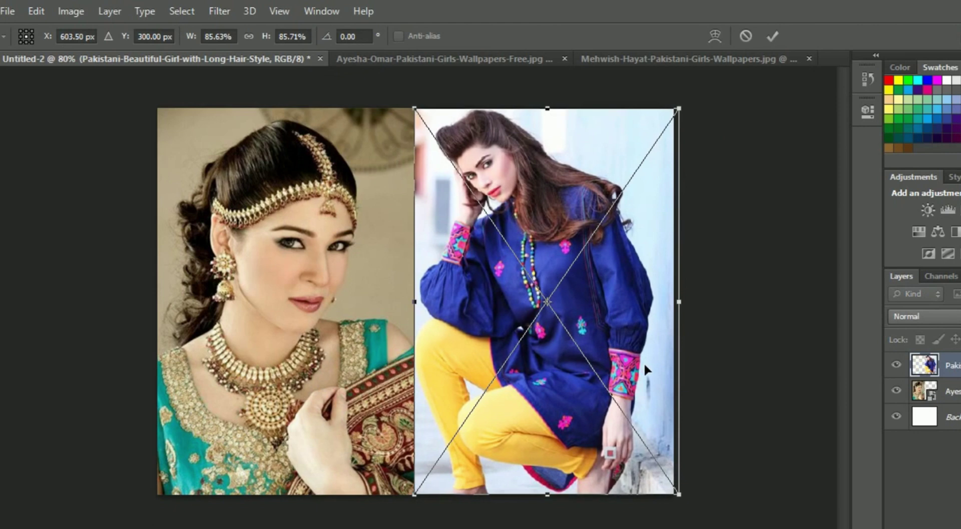
key(Return)
key(z)
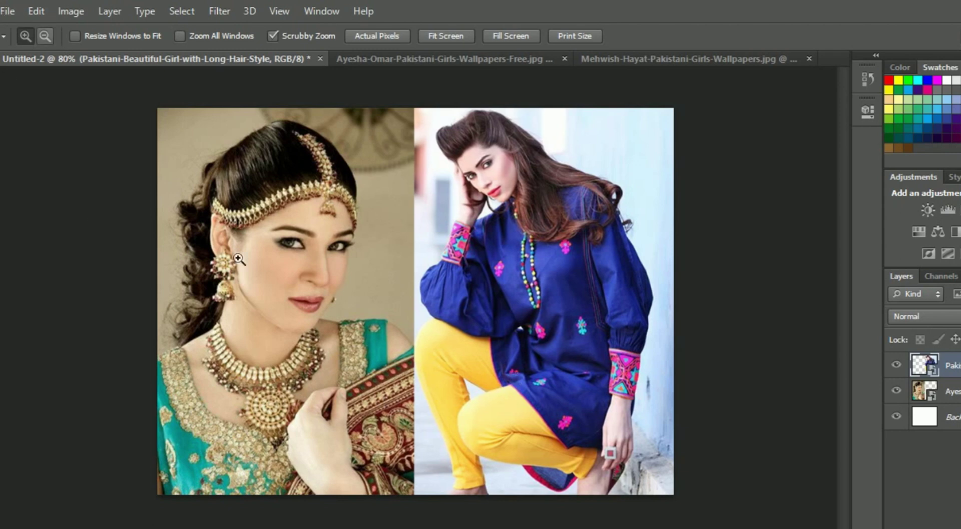
Float the Ayesha-Omar and Mehwish-Hayat photos into windows, then close both, leaving only Untitled-2
click(360, 60)
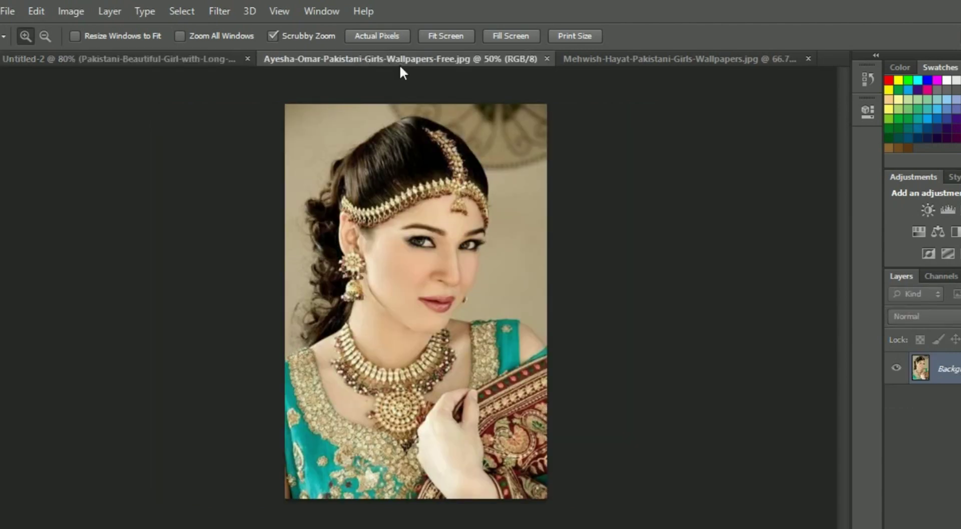
drag(396, 58, 416, 151)
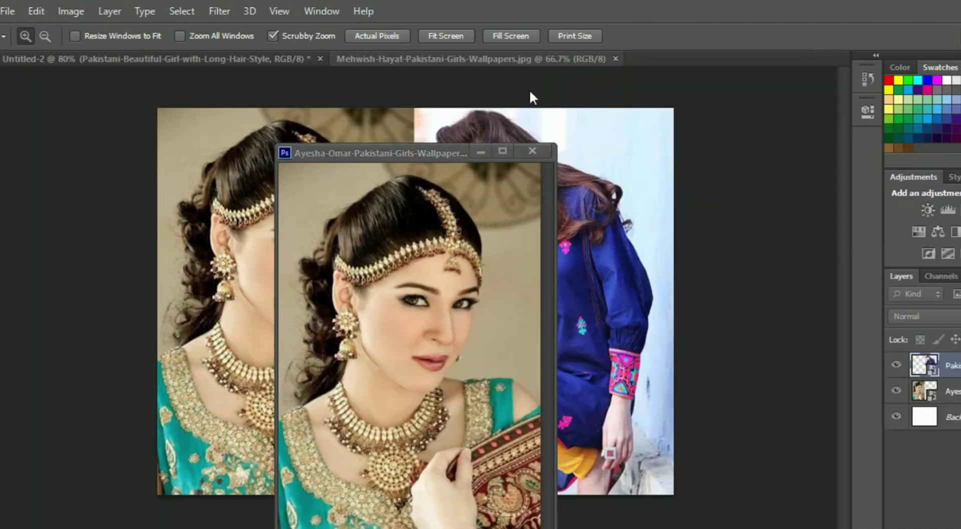
drag(541, 59, 538, 129)
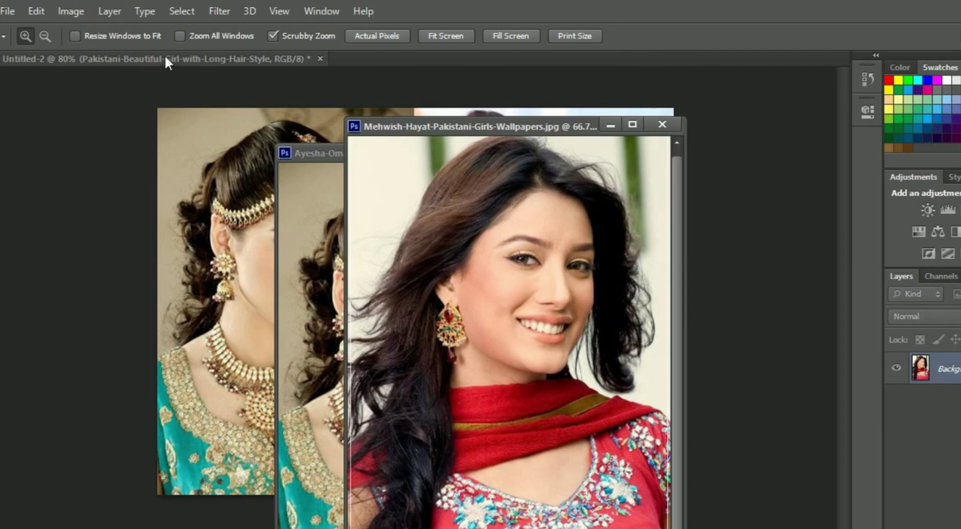
click(164, 55)
mouse_move(312, 155)
mouse_down()
mouse_move(778, 115)
mouse_move(788, 91)
mouse_up()
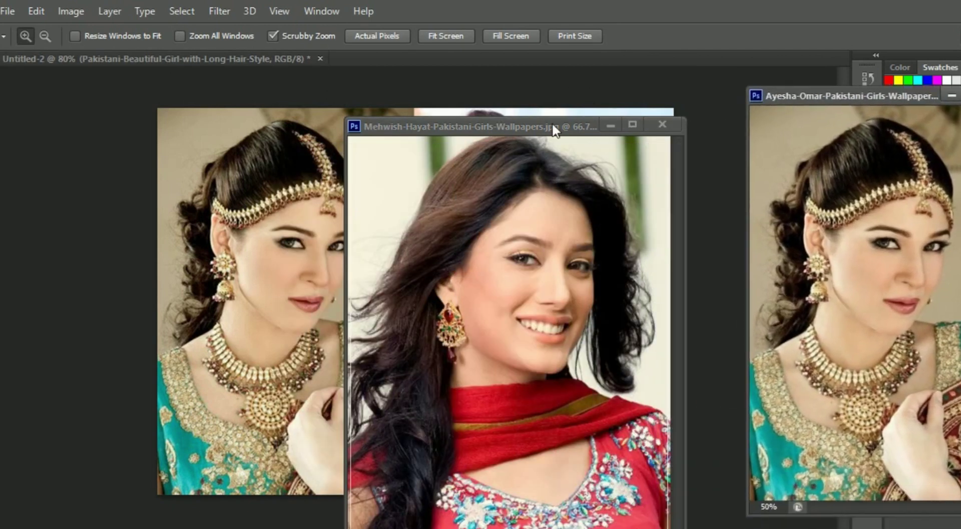
mouse_move(553, 128)
mouse_down()
mouse_move(948, 240)
mouse_move(868, 203)
mouse_move(905, 193)
mouse_up()
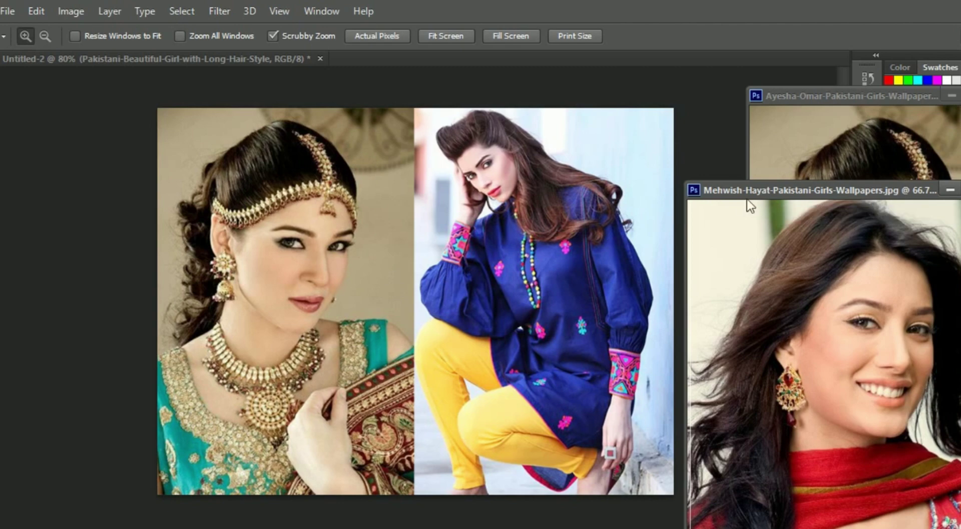
drag(741, 192, 570, 167)
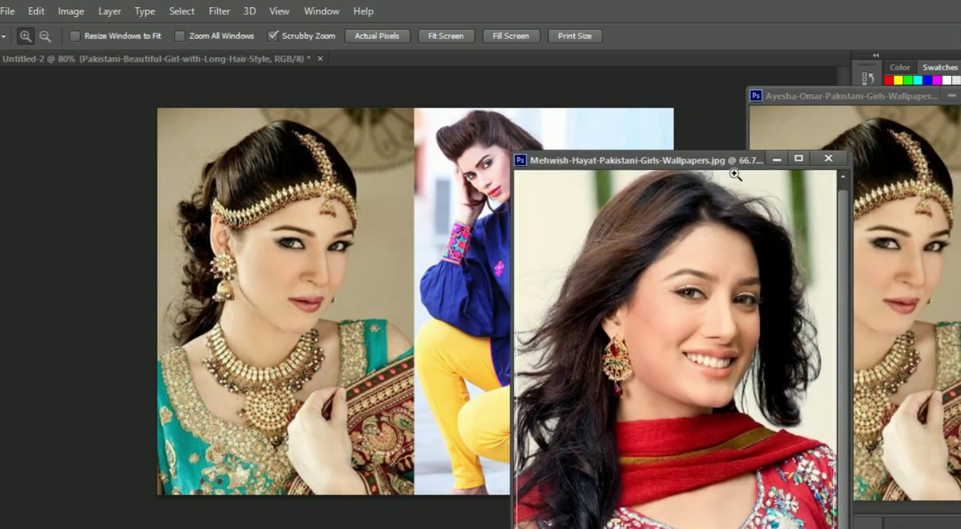
click(830, 157)
key(ctrl+w)
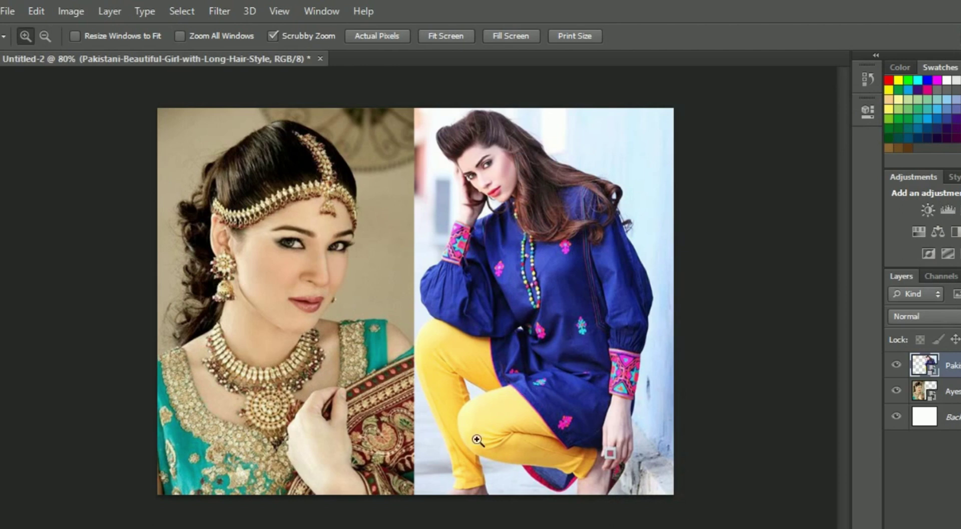
Open the File menu for the Untitled-2 composite
click(7, 11)
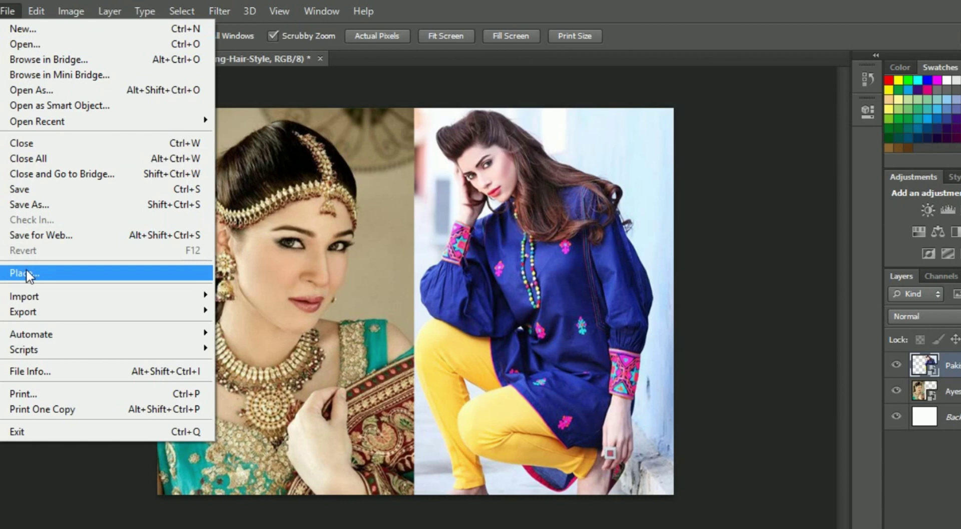
Start Save As and create a new Project folder in Photoshop CS6 as the save location
click(767, 271)
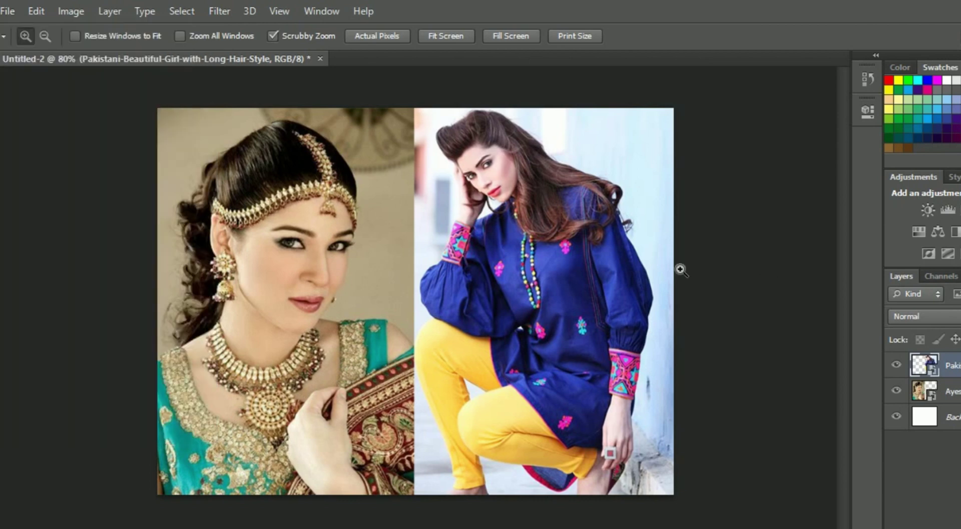
click(7, 11)
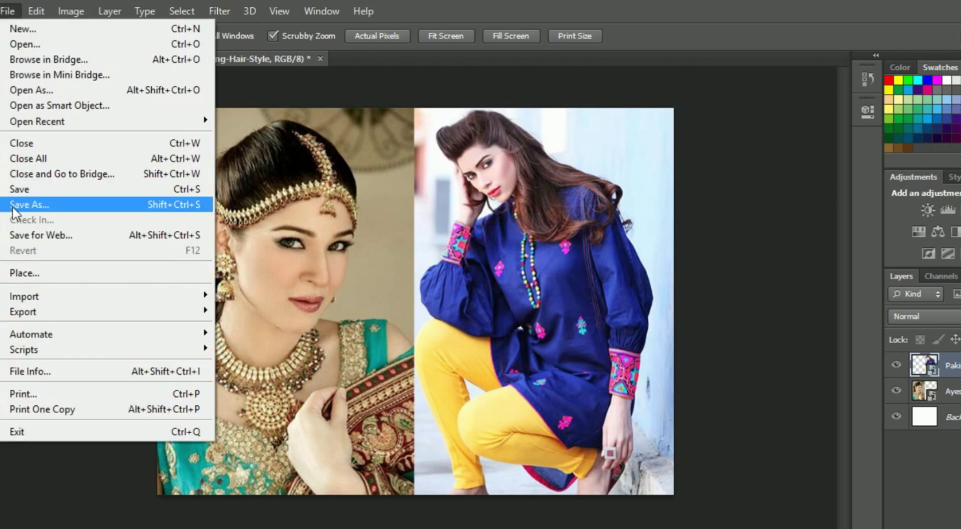
click(13, 206)
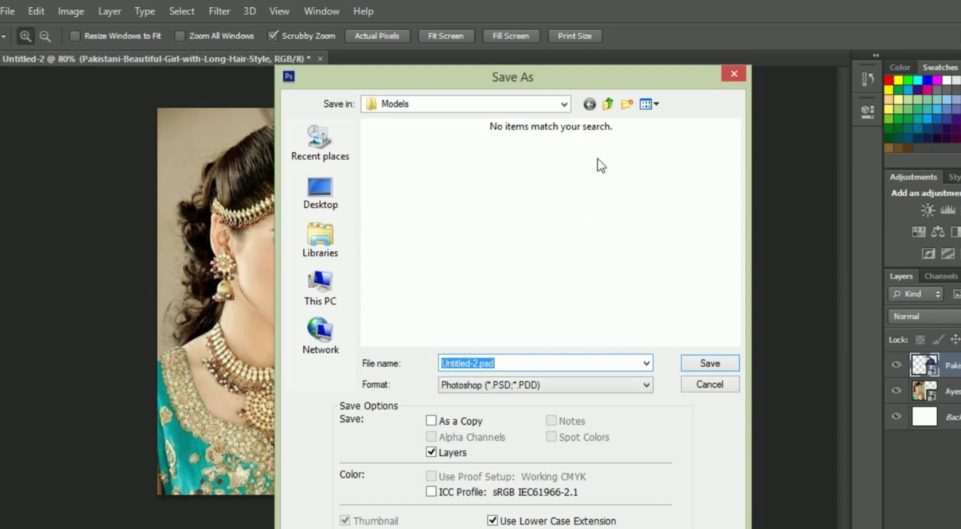
click(611, 108)
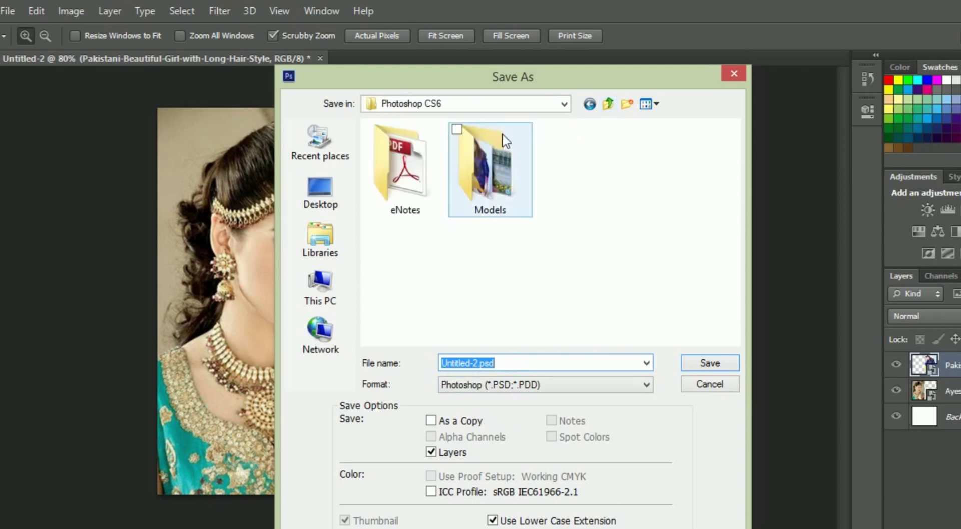
click(625, 105)
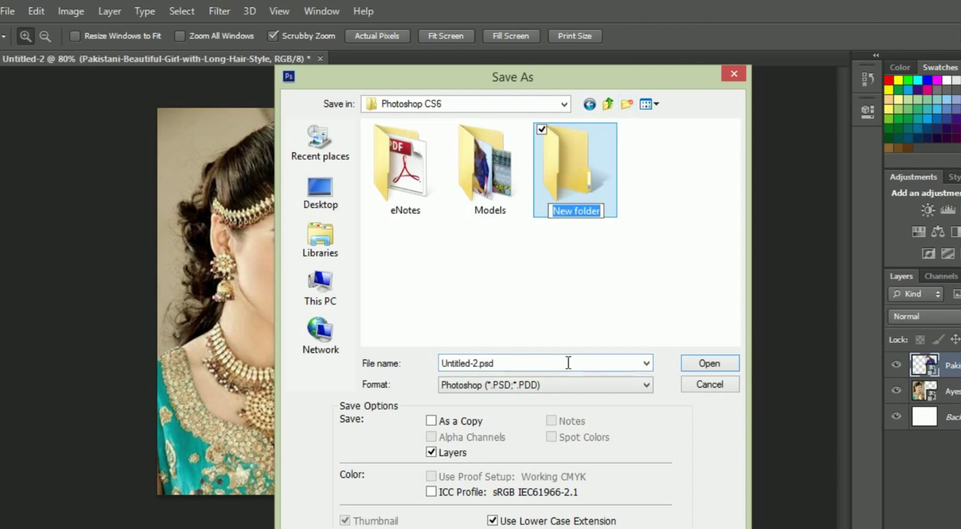
text(Projec)
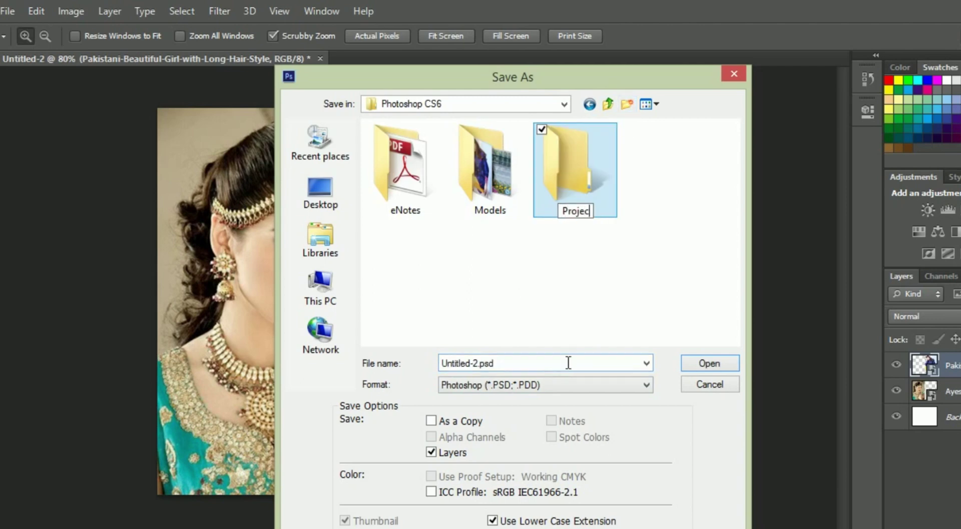
text(t)
key(Return)
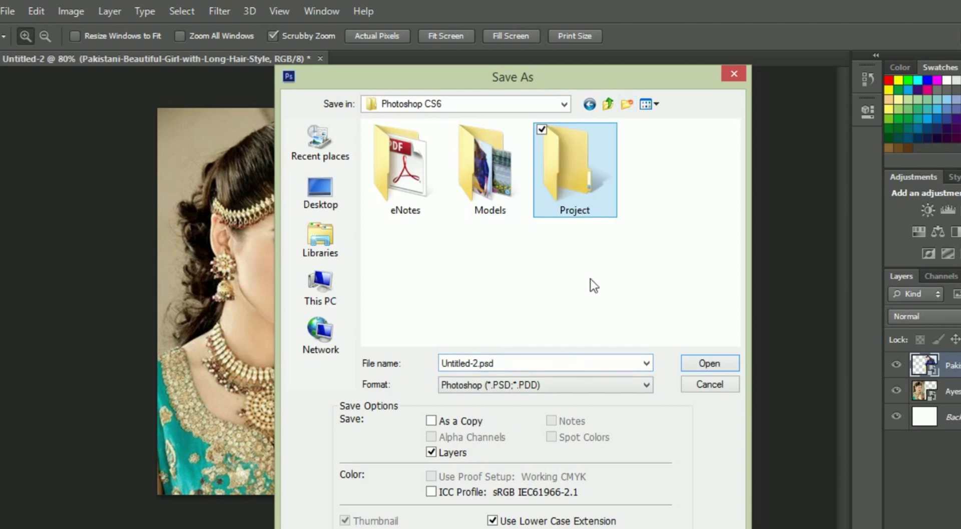
double_click(580, 203)
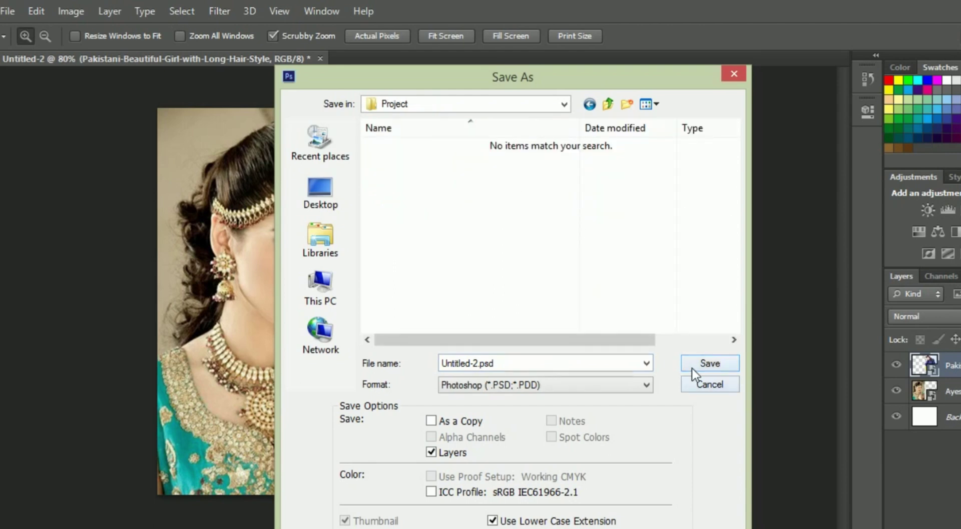
Save the composite as Aisha and Model.psd, accepting the compatibility prompt
double_click(478, 367)
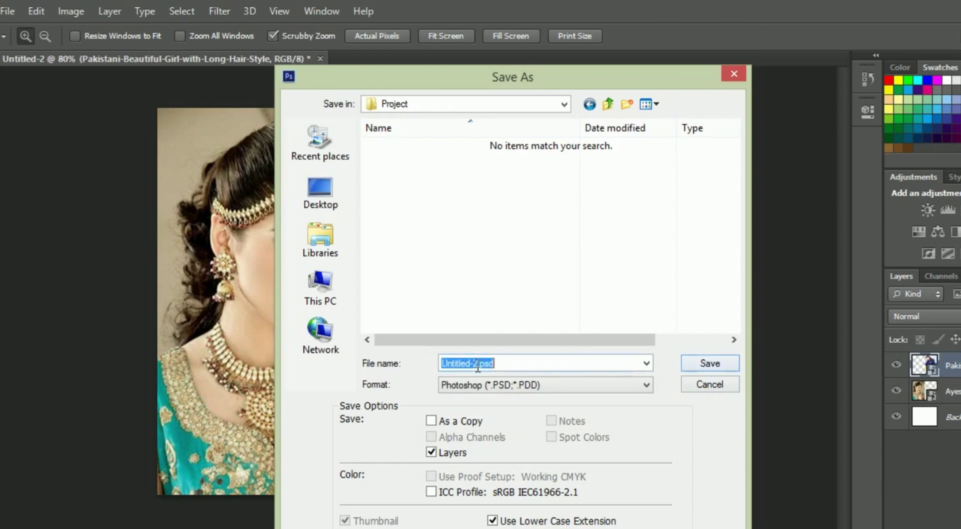
click(478, 365)
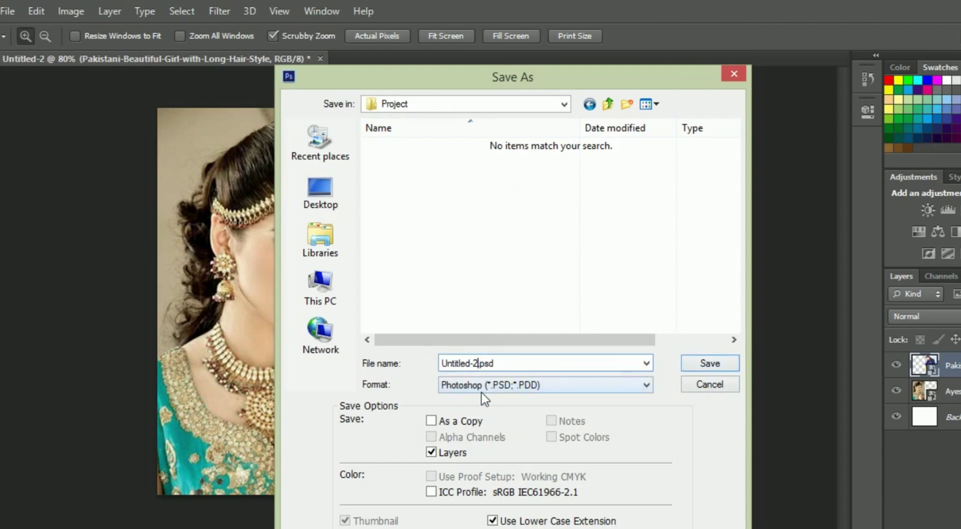
key(BackSpace)
key(BackSpace)
key(BackSpace)
text(Aisha)
text( and Mo)
text(del)
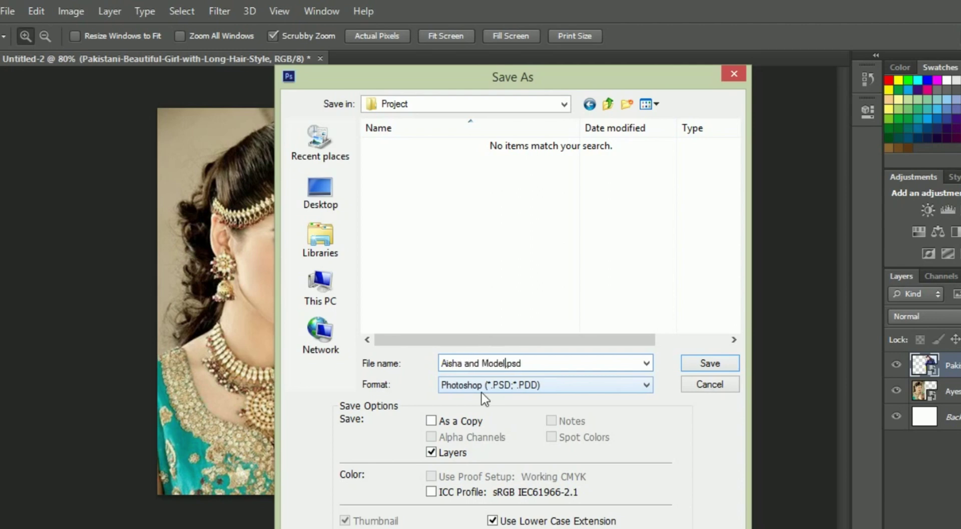
click(704, 366)
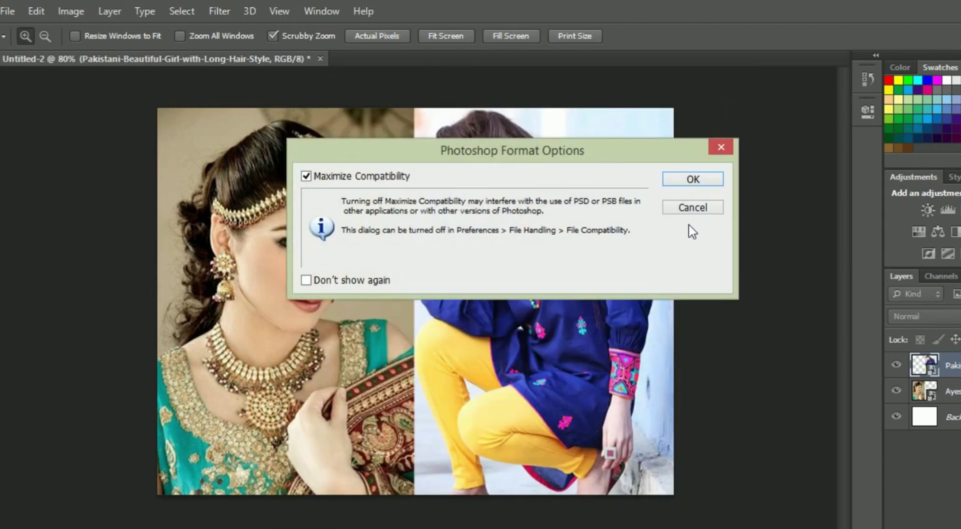
click(690, 180)
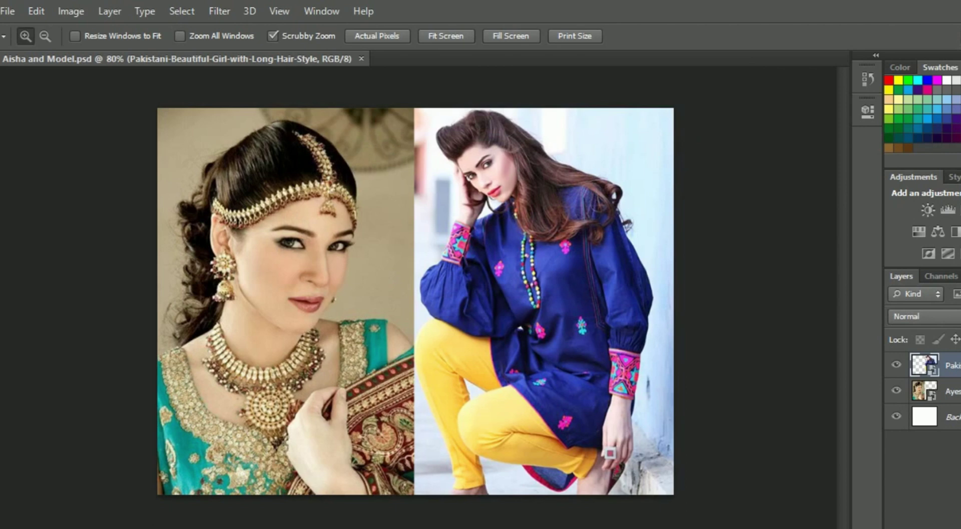
Save the composite again in JPEG format with quality set to 12 Maximum
click(12, 8)
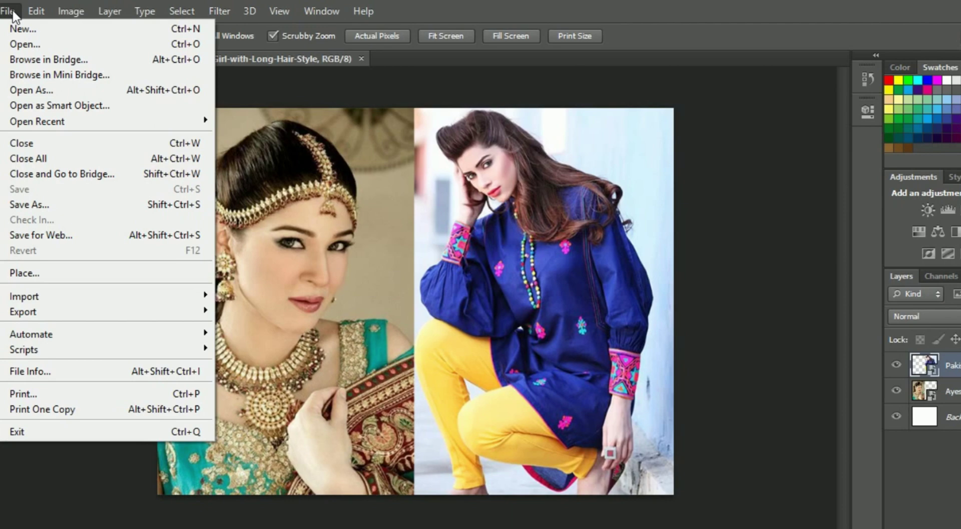
click(35, 206)
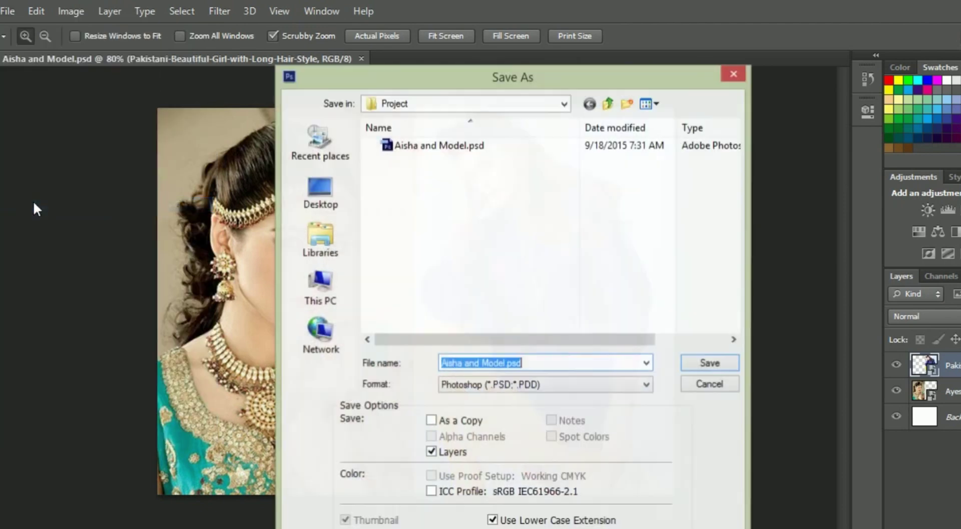
click(646, 386)
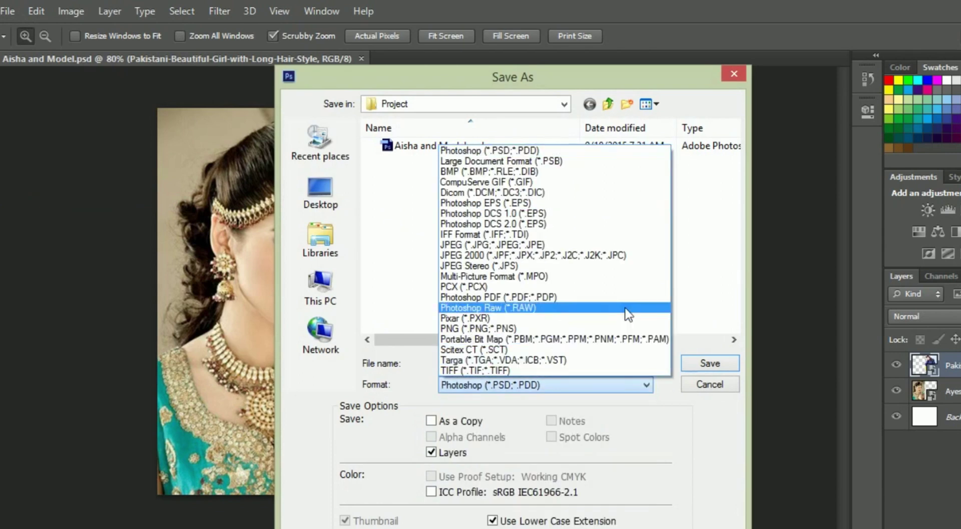
click(613, 245)
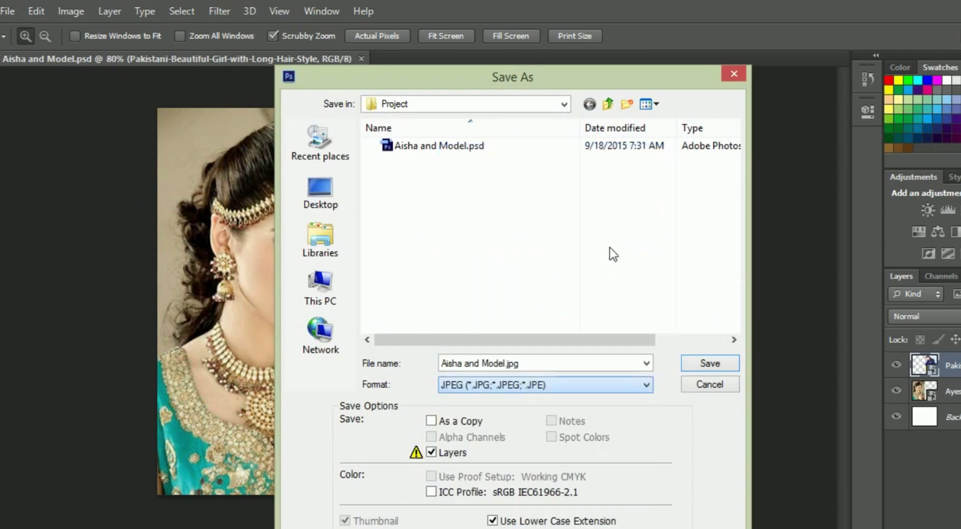
click(723, 361)
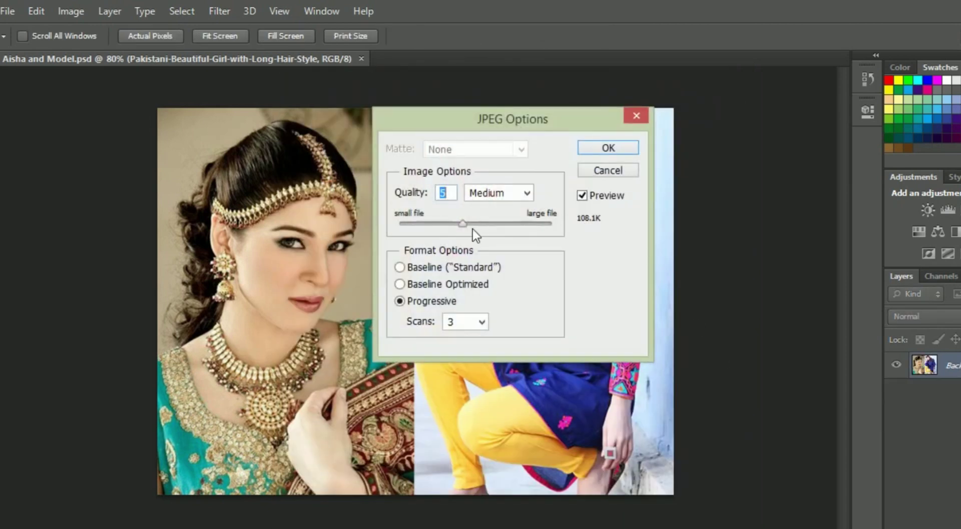
mouse_move(463, 225)
mouse_down()
mouse_move(541, 225)
mouse_move(553, 241)
mouse_up()
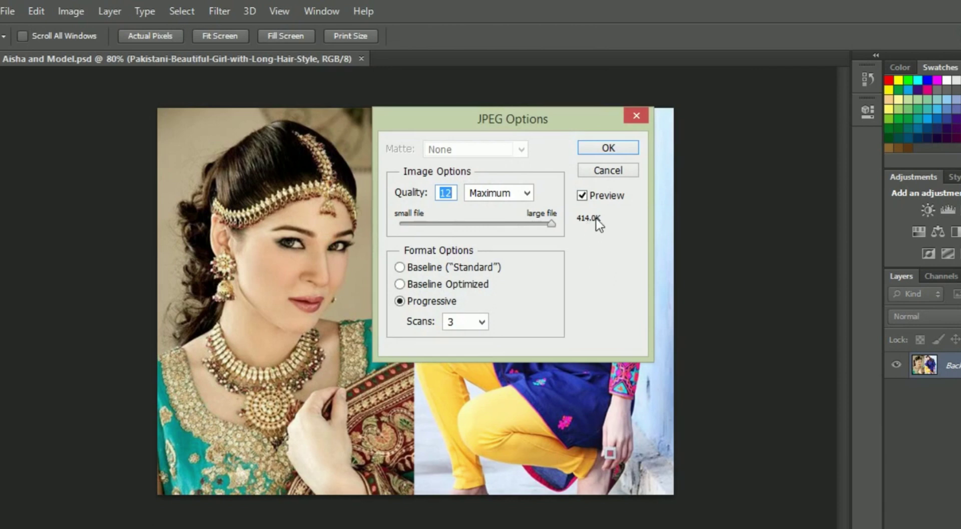
click(605, 147)
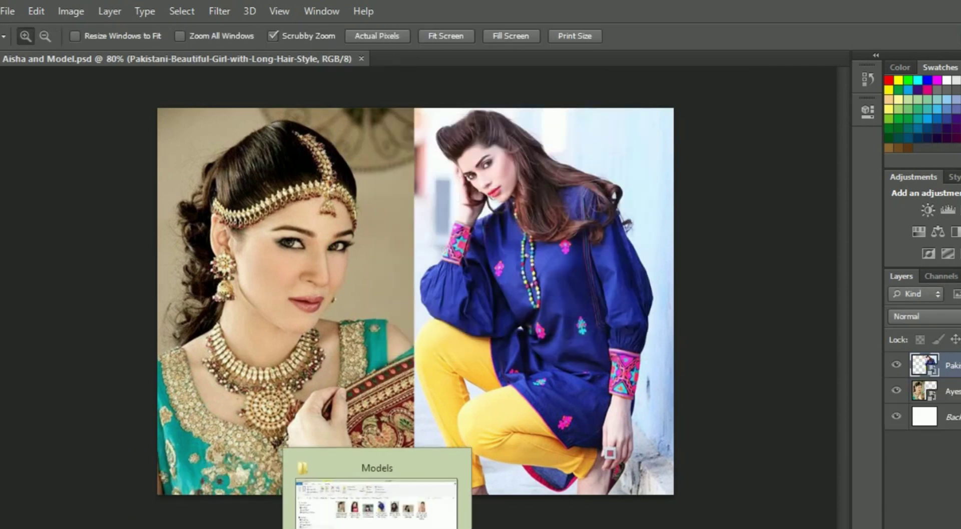
In the Explorer window, open the Project folder and open Aisha and Model.psd
click(348, 510)
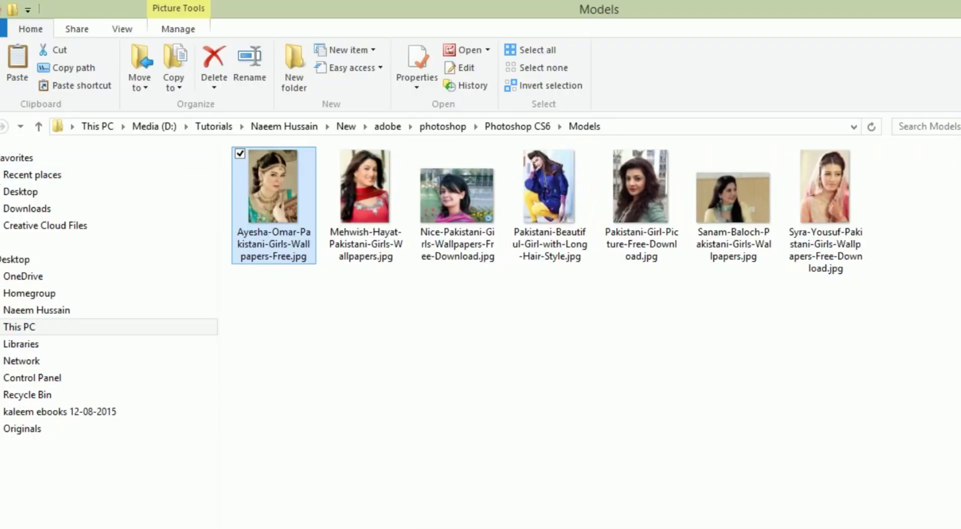
click(38, 126)
double_click(453, 227)
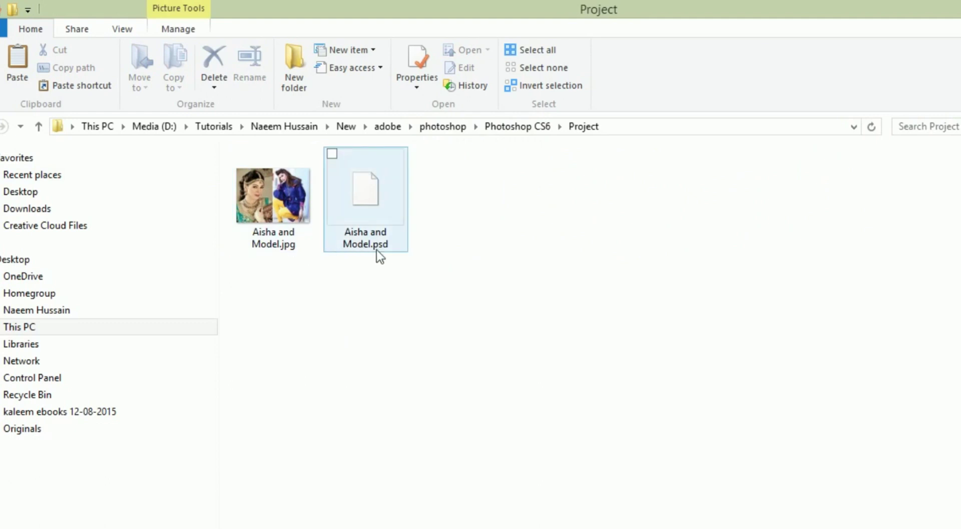
click(369, 216)
double_click(368, 217)
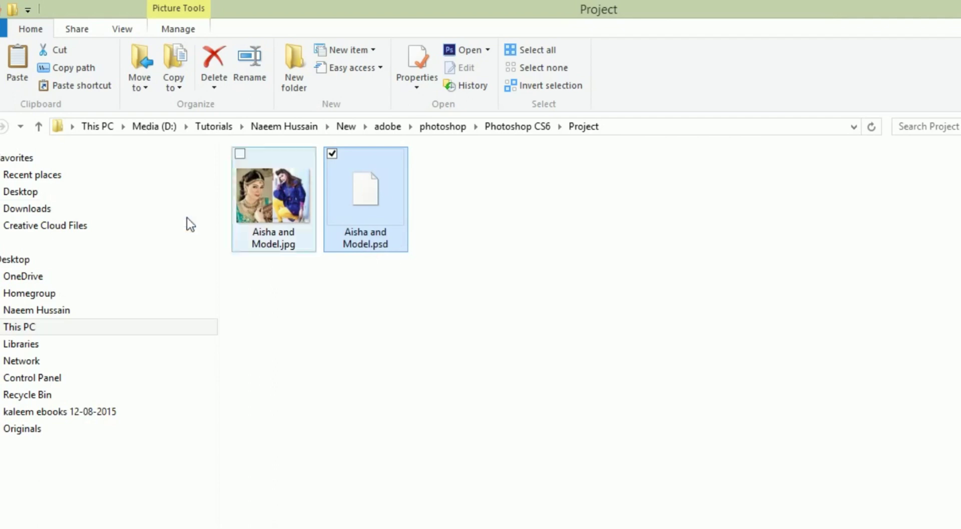
Preview Aisha and Model.jpg, close the preview, and return to the Photoshop CS6 folder
click(255, 195)
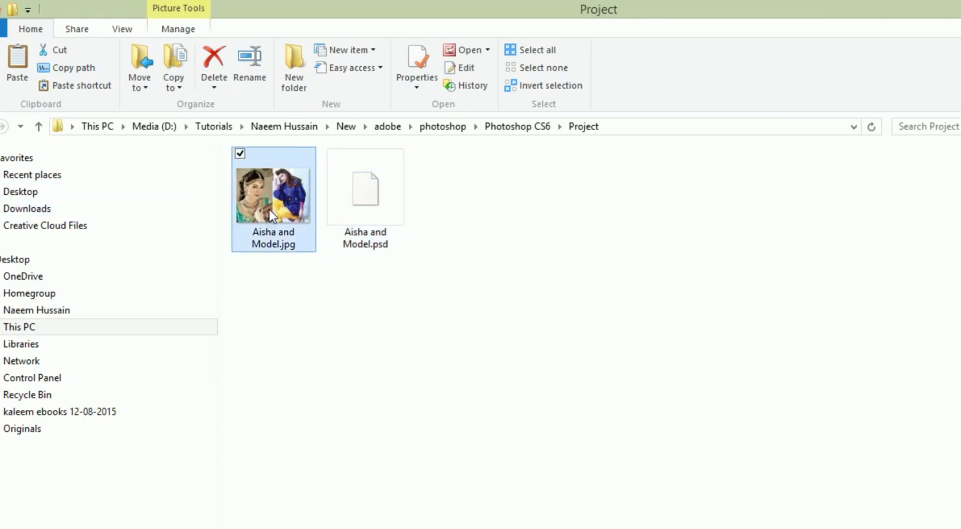
double_click(275, 206)
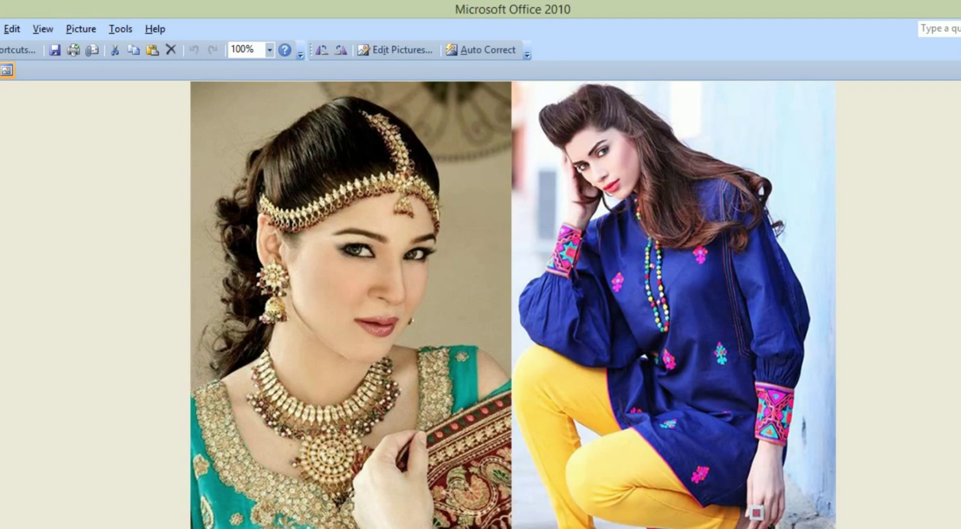
key(alt+F4)
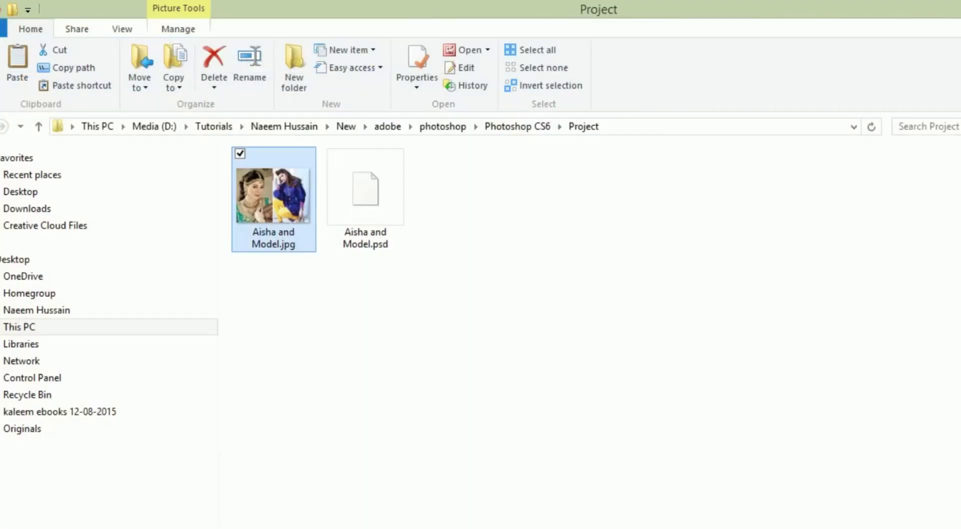
key(BackSpace)
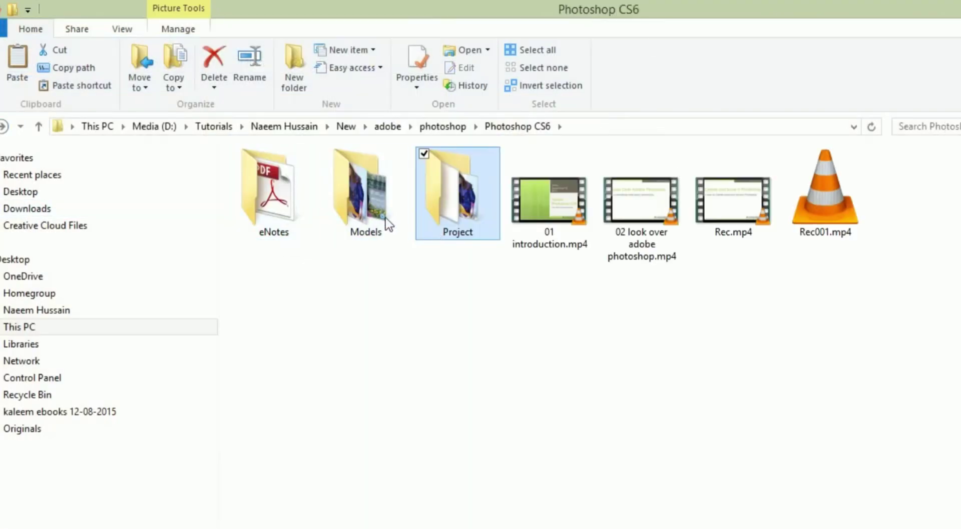
Move Models into eNotes, and cancel the Project move when the folder-in-use prompt appears
drag(385, 219, 292, 221)
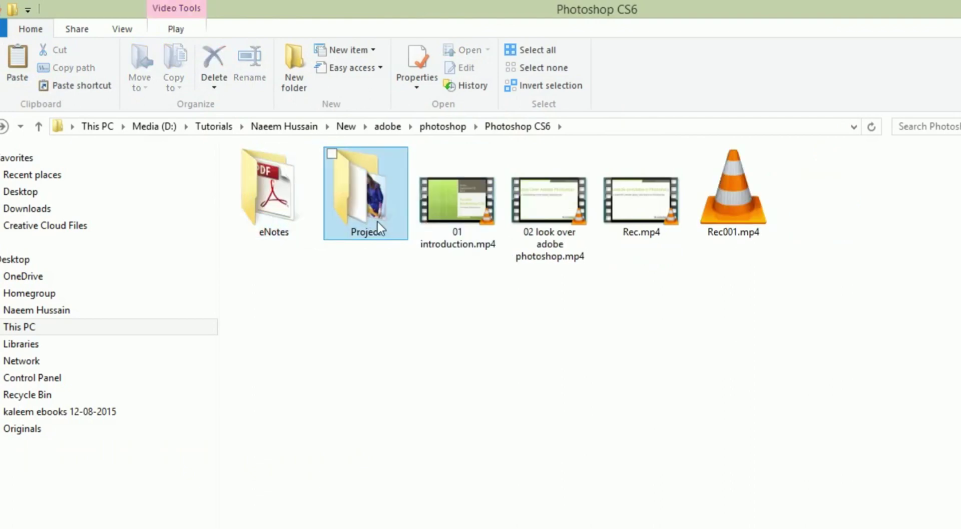
drag(379, 229, 300, 222)
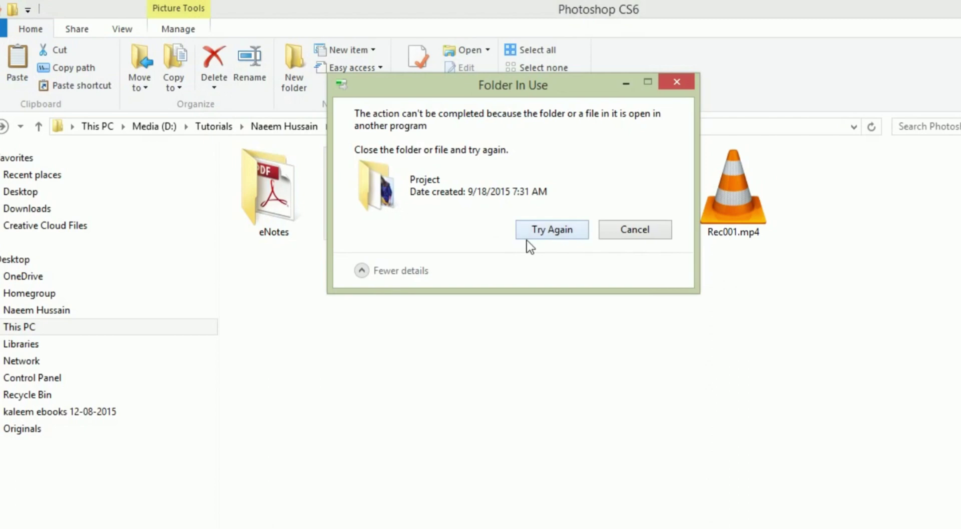
click(611, 233)
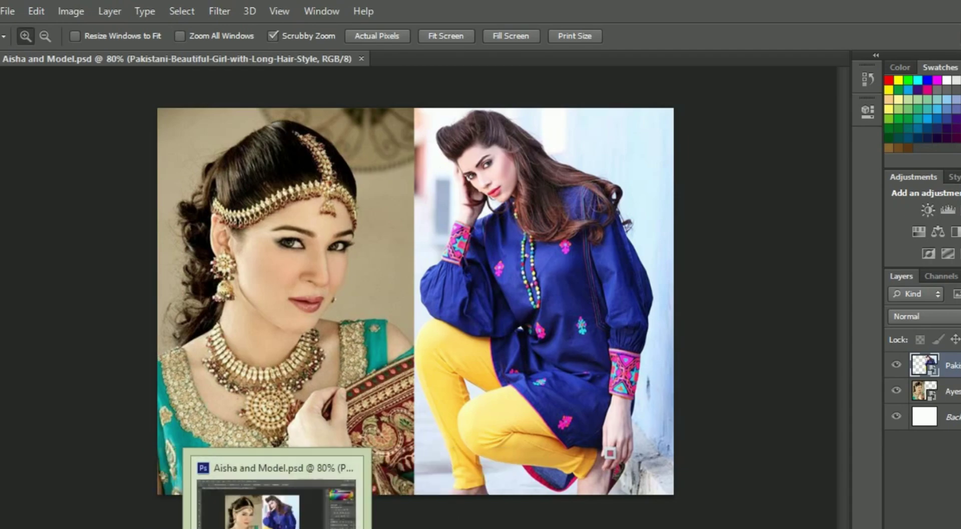
Back in Photoshop, create a new blank white 800×600 document
key(alt+Tab)
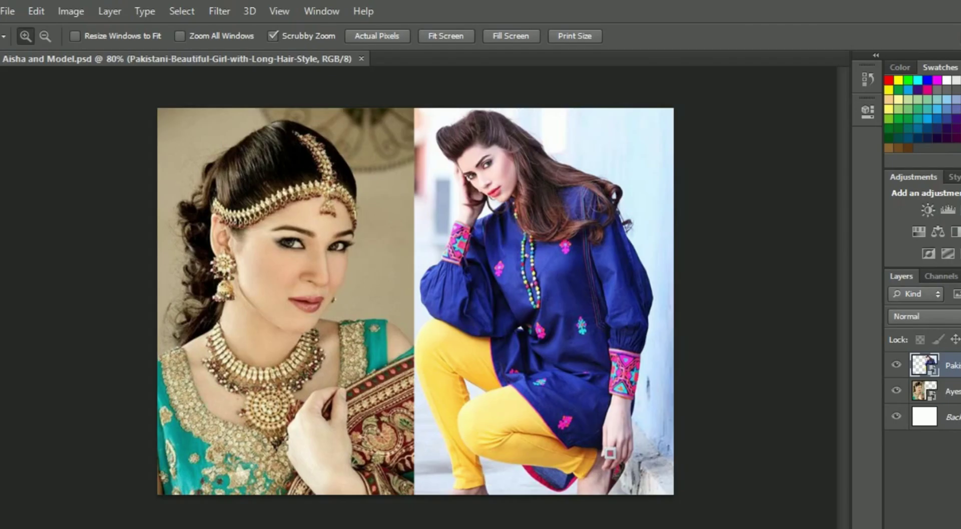
click(7, 11)
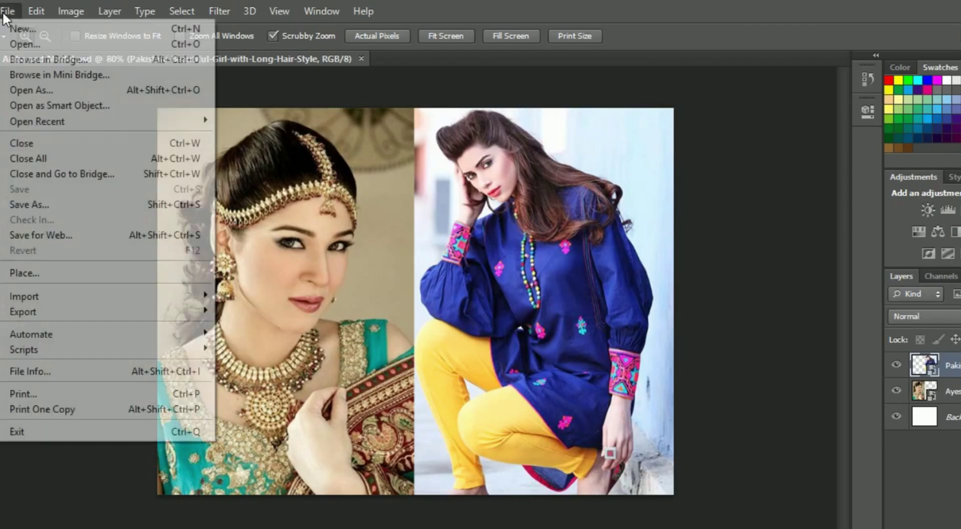
click(15, 29)
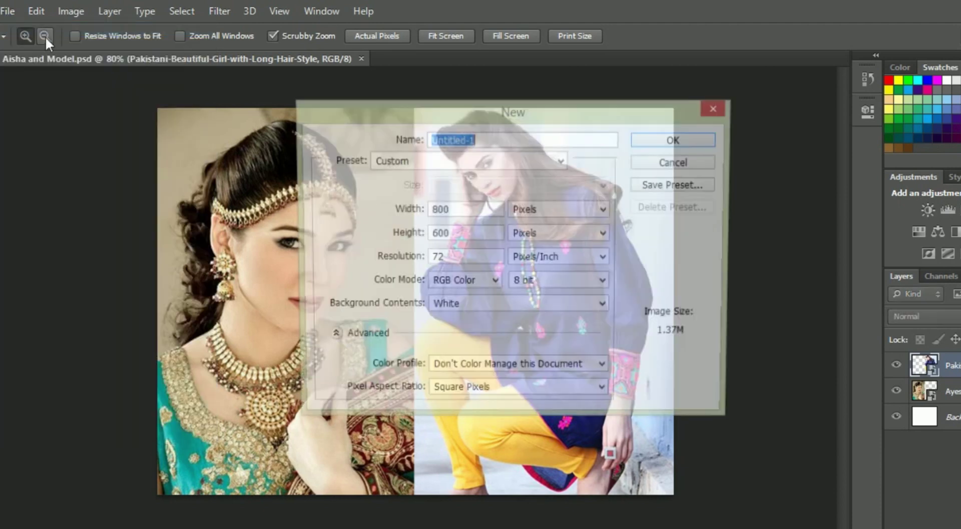
click(683, 142)
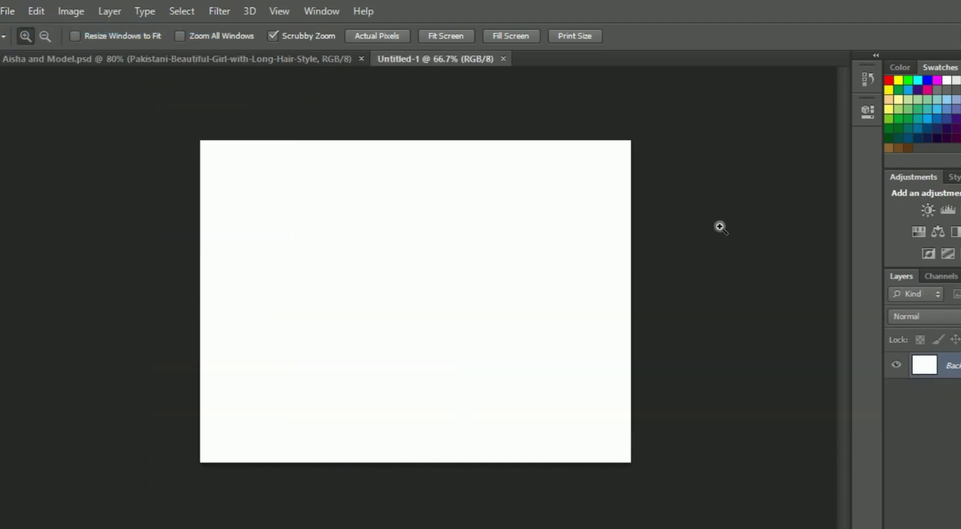
Open Ayesha-Omar-Pakistani-Girls-Wallpapers-Free.jpg from eNotes > Models
click(7, 11)
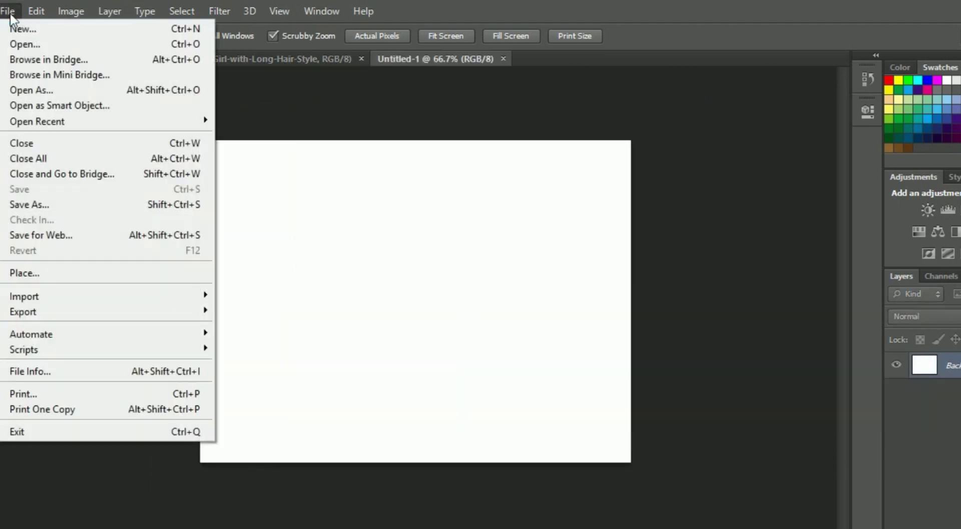
click(14, 41)
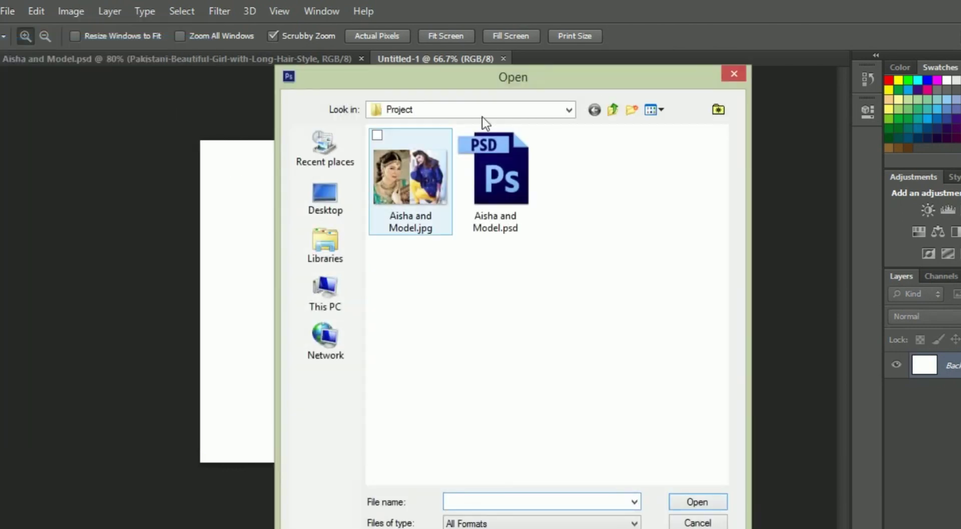
click(609, 115)
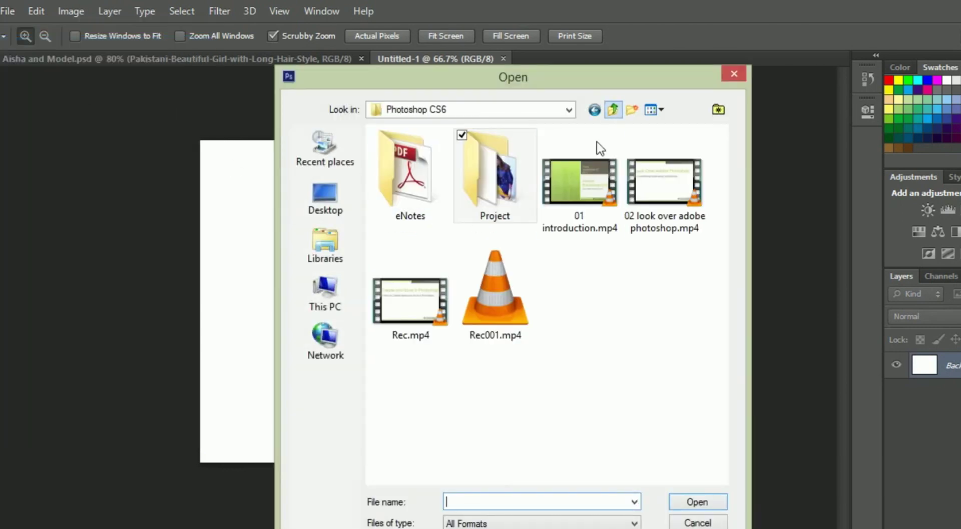
double_click(439, 198)
double_click(422, 167)
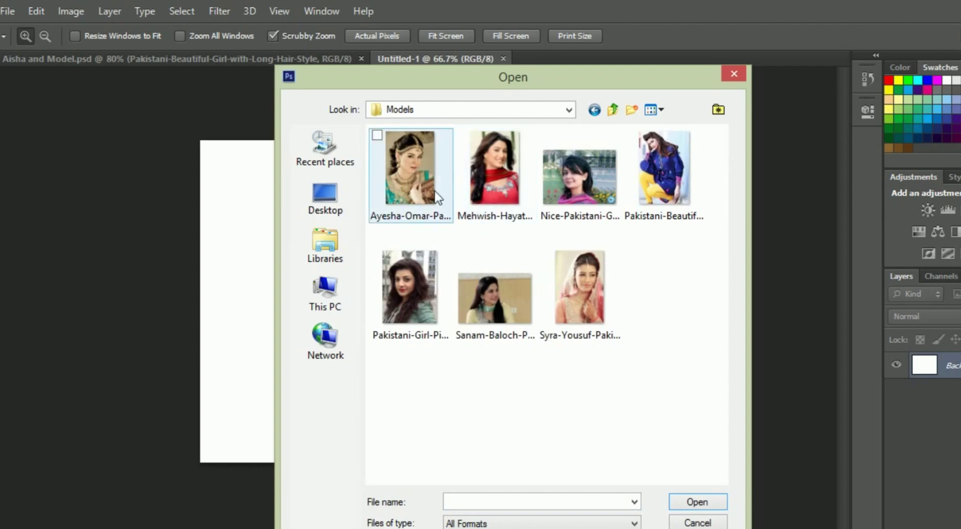
click(433, 193)
click(682, 502)
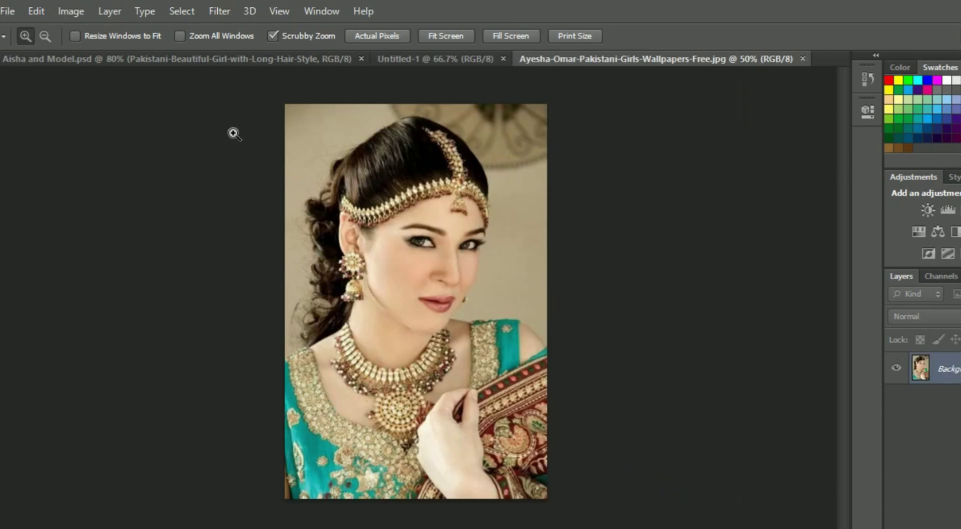
click(196, 61)
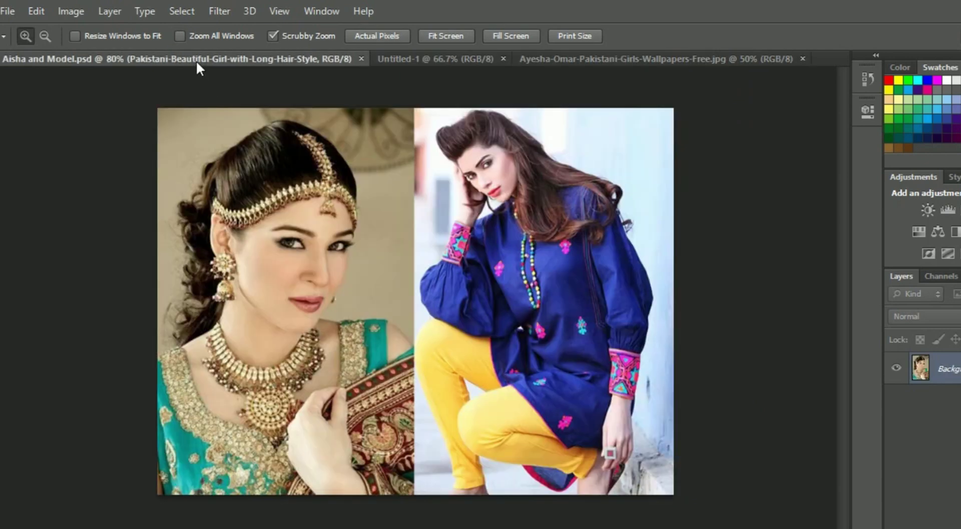
click(8, 11)
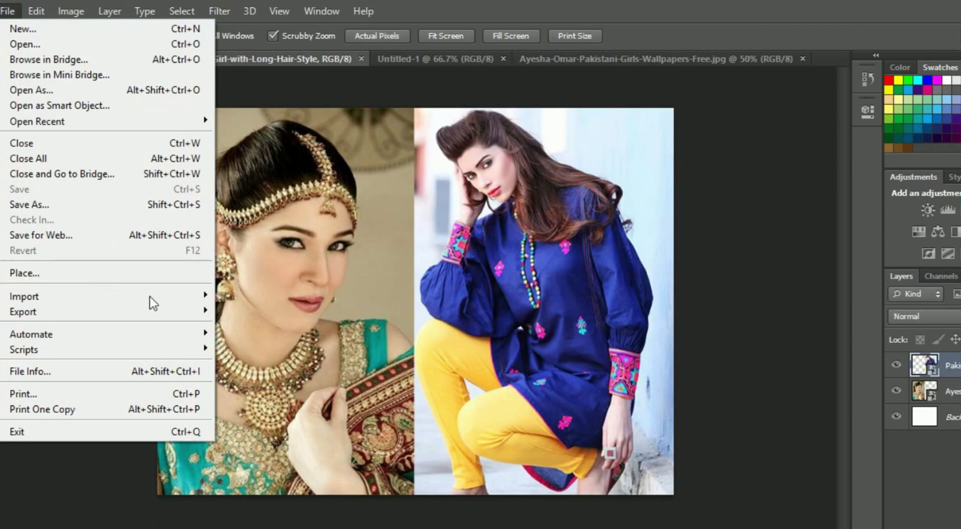
click(551, 509)
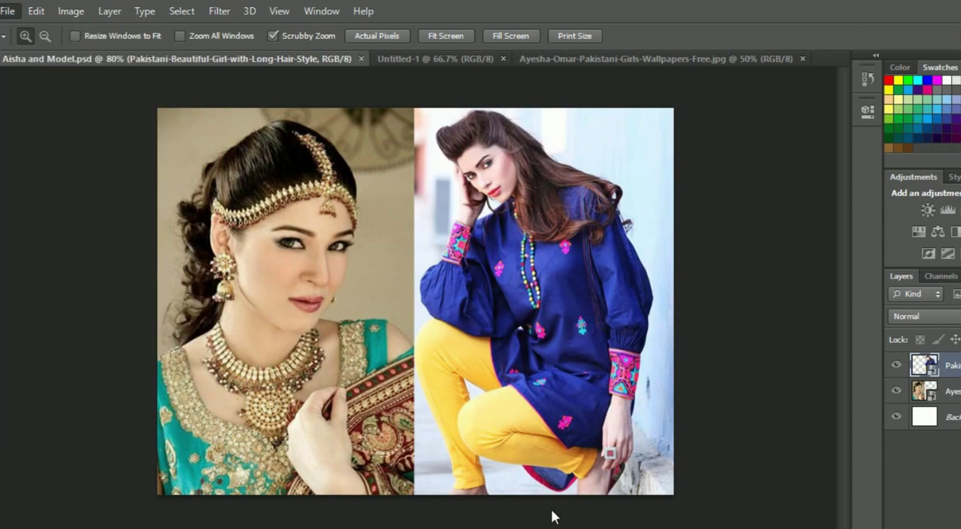
click(10, 11)
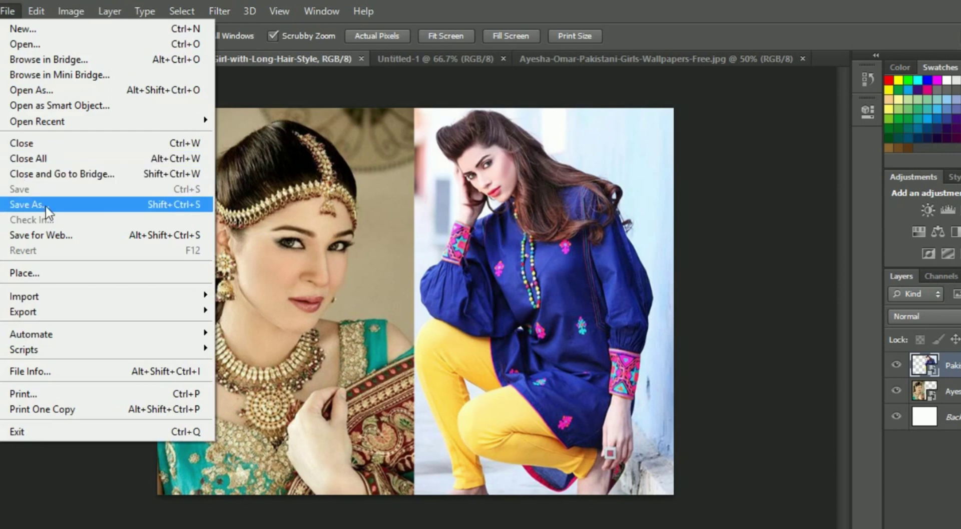
click(736, 273)
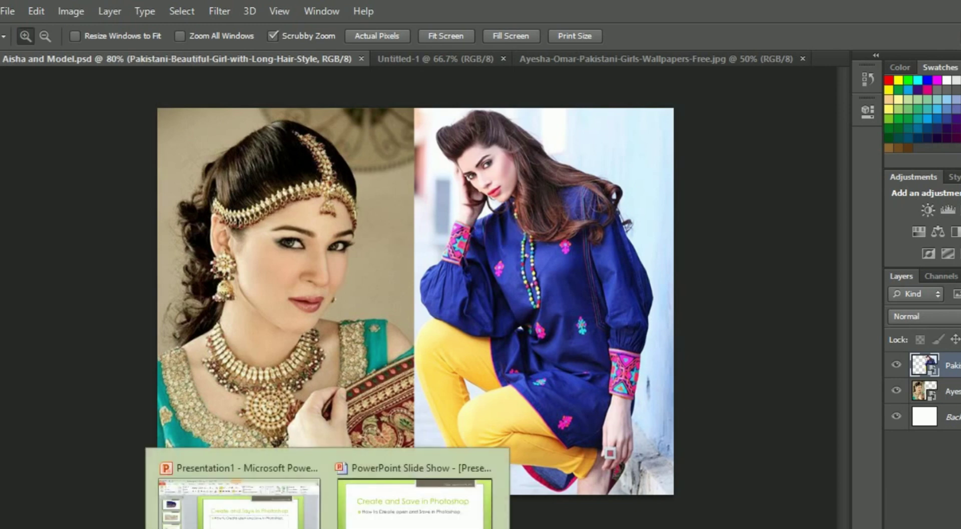
Return to the 'Create and Save in Photoshop' slide show from the taskbar
click(414, 501)
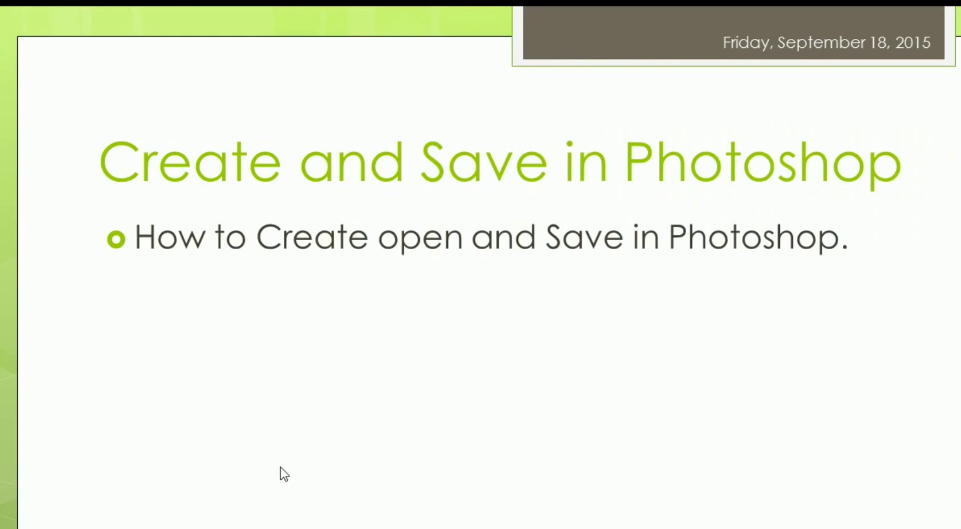